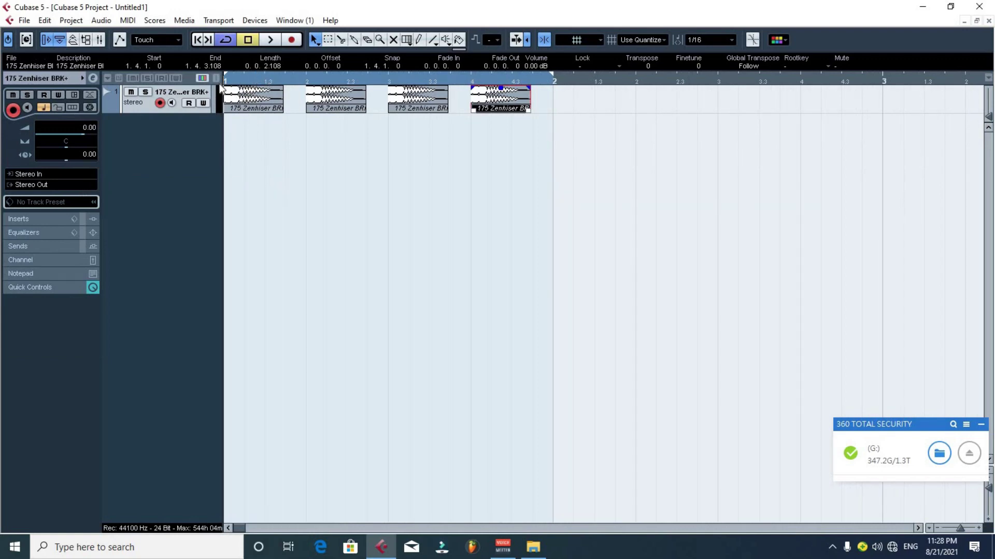
Play the one-bar loop of four 175 Zenhiser audio events and stop playback.
key("space")
key("g")
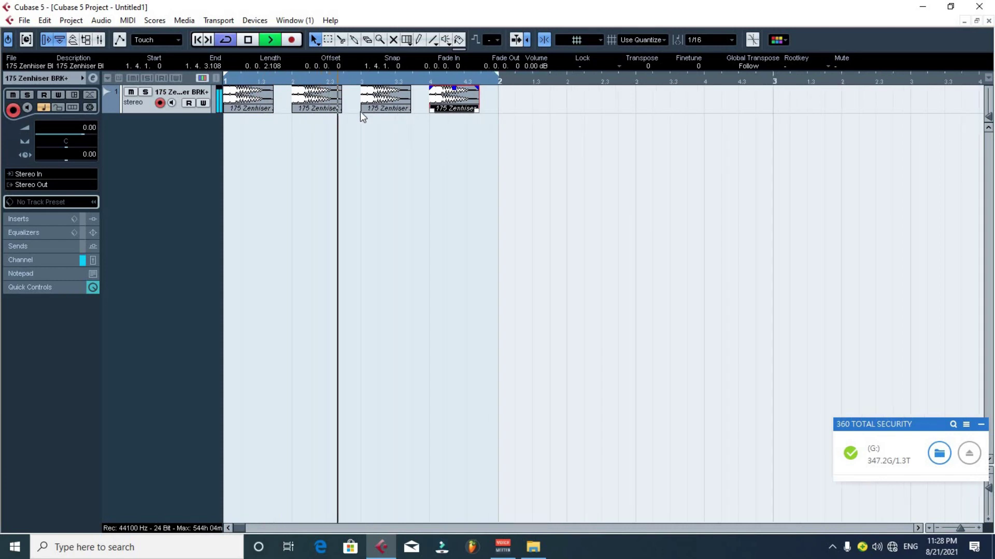
key("space")
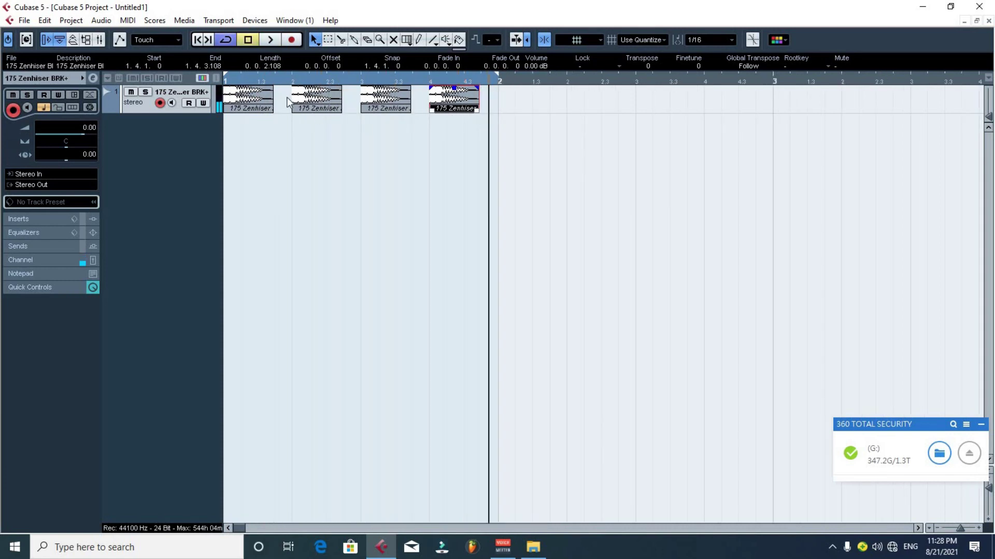
Step through the four audio events, reselect the first one, and return the cursor to the project start.
left_click(248, 104)
key("Right")
key("Right")
key("Right")
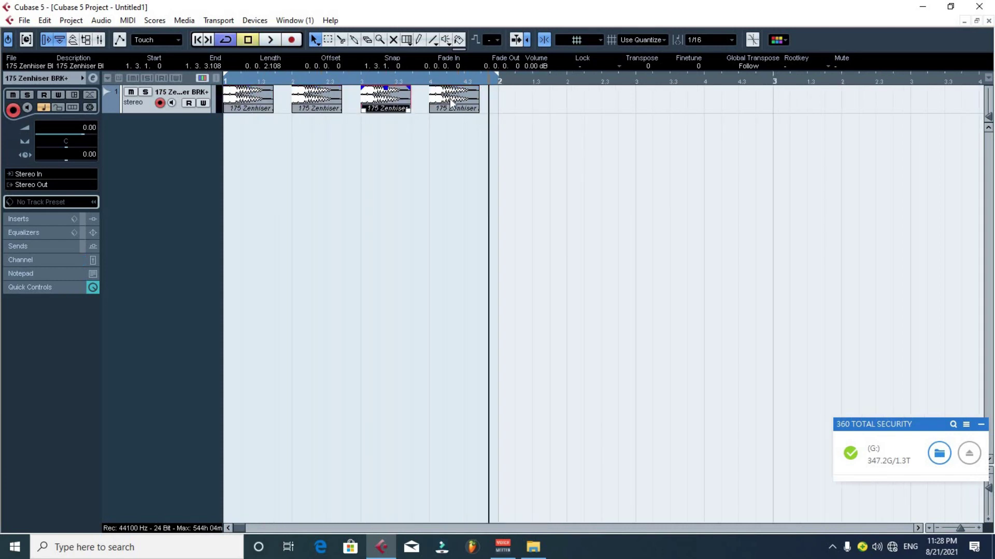
key("Left")
key("Left")
key("Left")
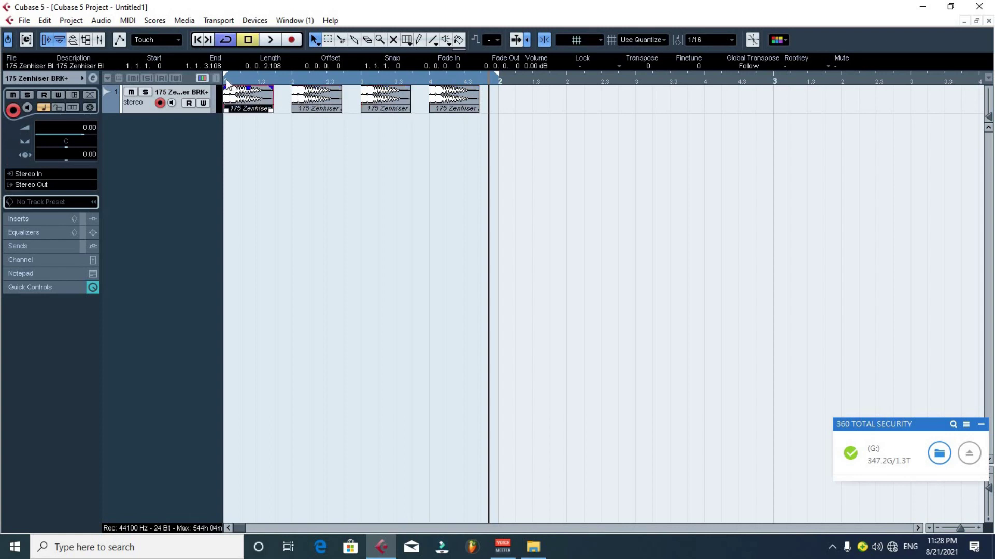
key("Home")
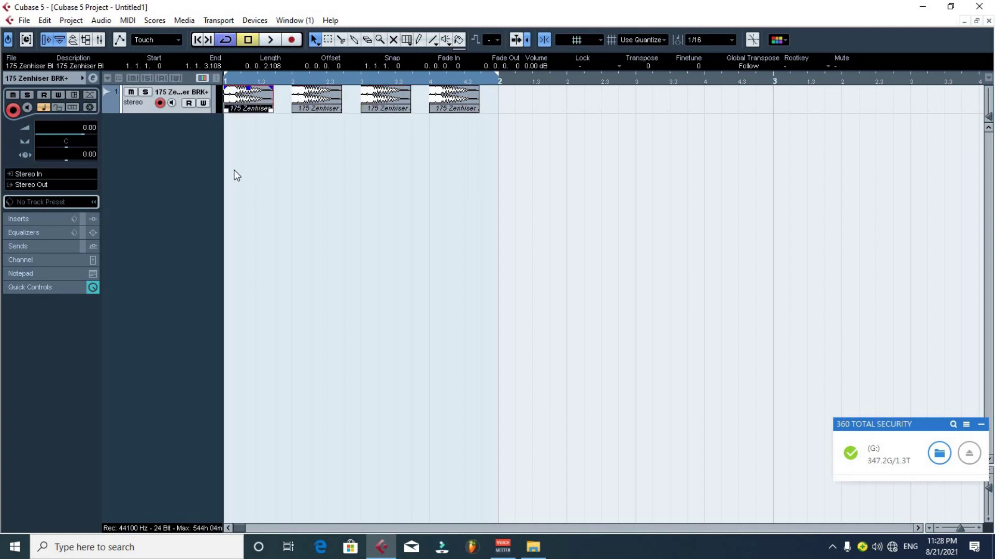
key("g")
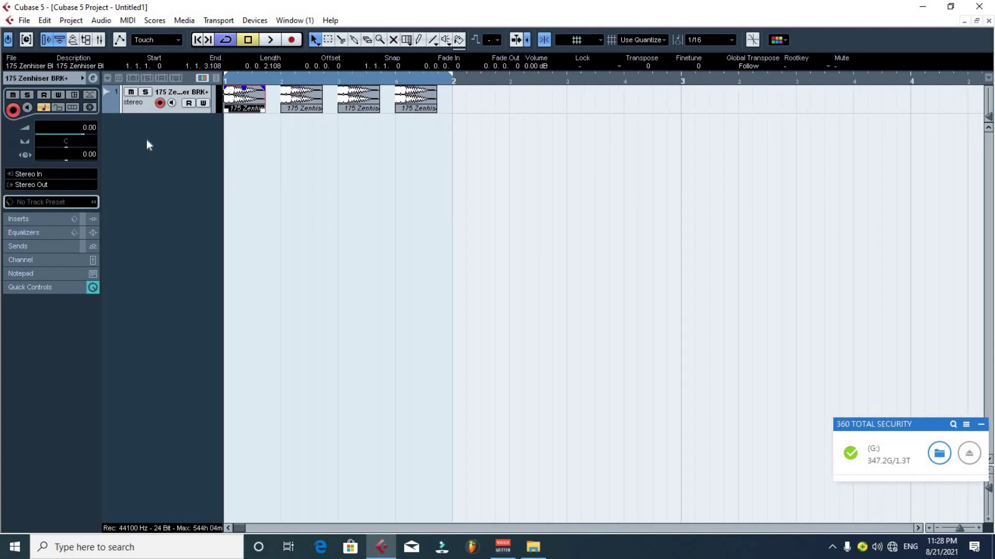
Add one instrument track that uses the SwarPlug VST instrument.
right_click(147, 139)
left_click(193, 161)
left_click(505, 281)
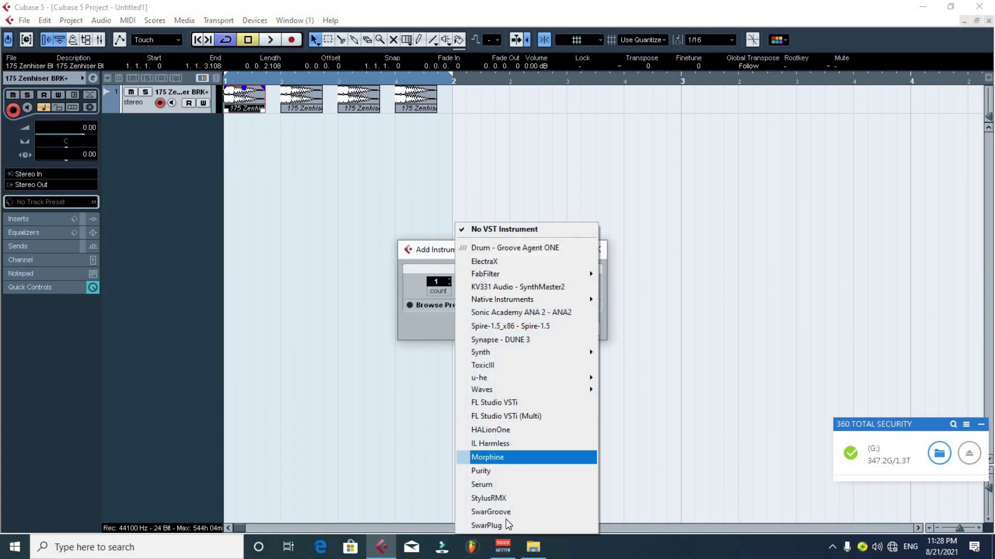
left_click(507, 524)
left_click(518, 329)
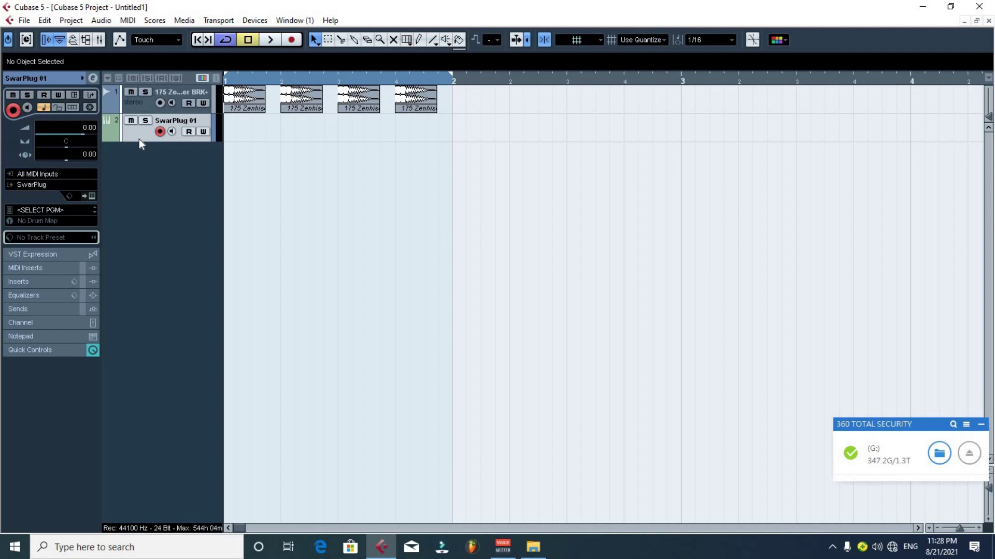
Load the TUDD program in the SwarPlug instrument and close its plug-in window.
left_click(92, 196)
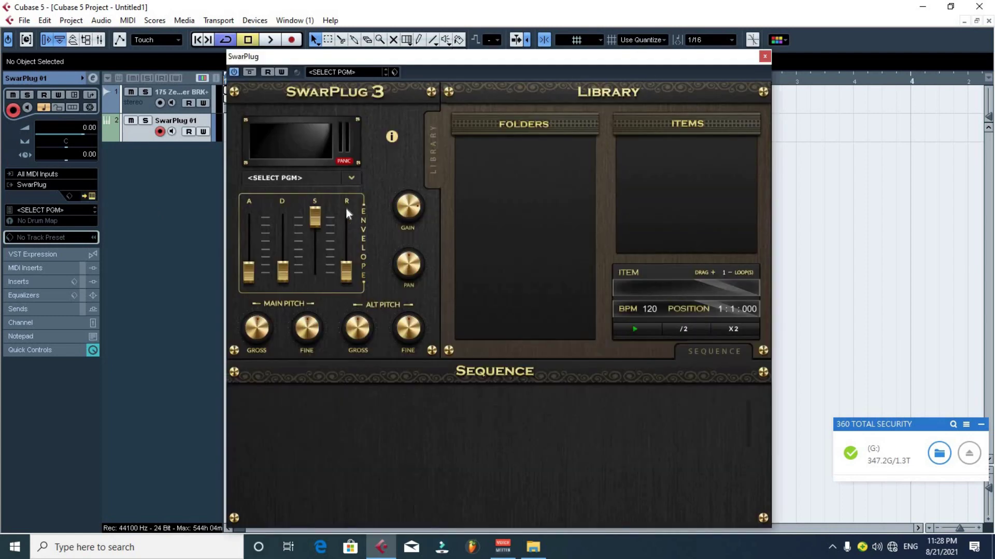
left_click(315, 179)
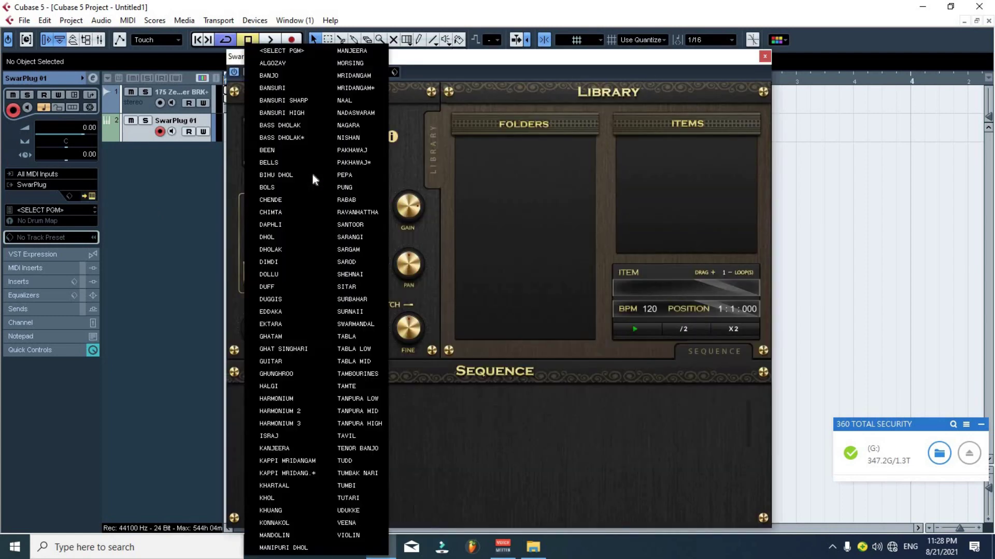
left_click(367, 458)
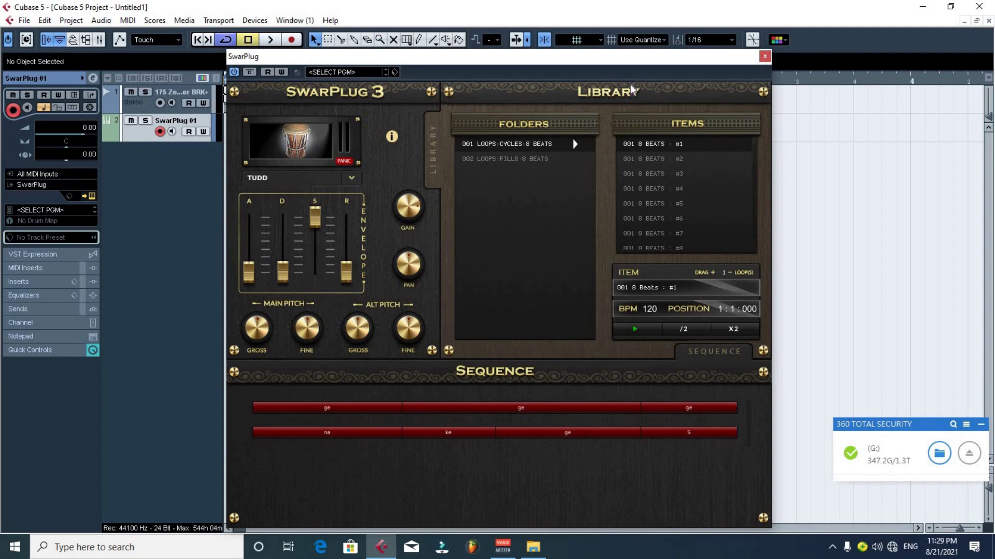
left_click(764, 56)
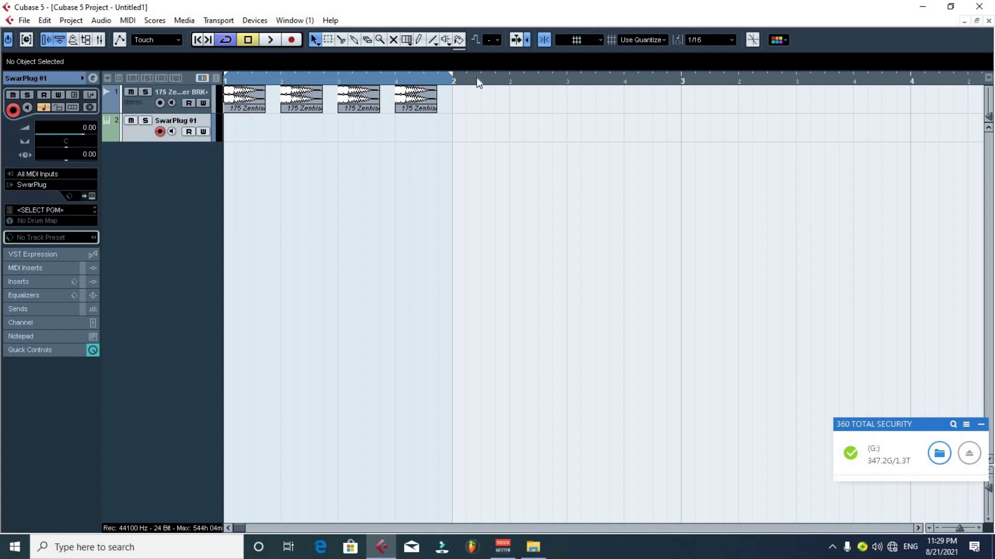
Create an empty one-bar MIDI part on the SwarPlug 01 track and open it in the Key Editor.
double_click(263, 135)
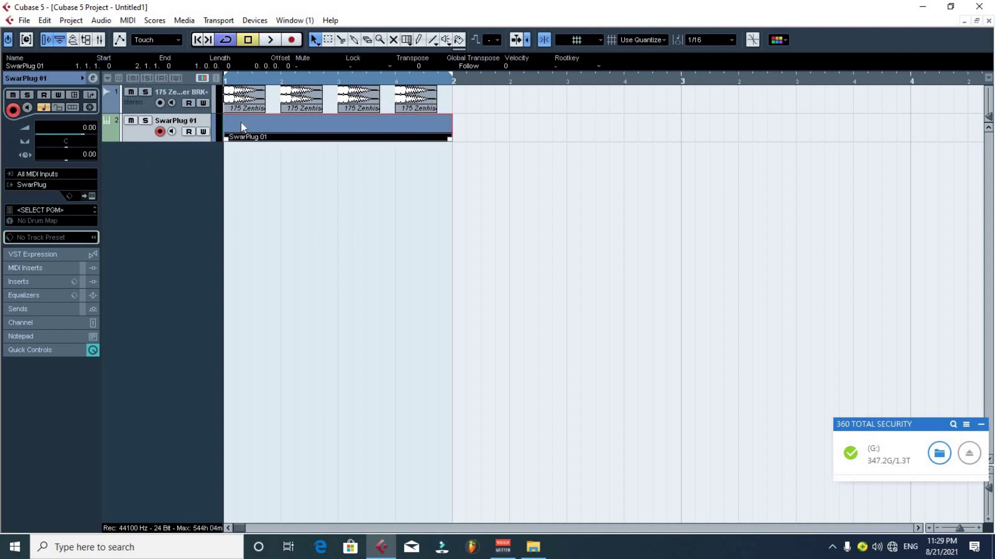
double_click(269, 127)
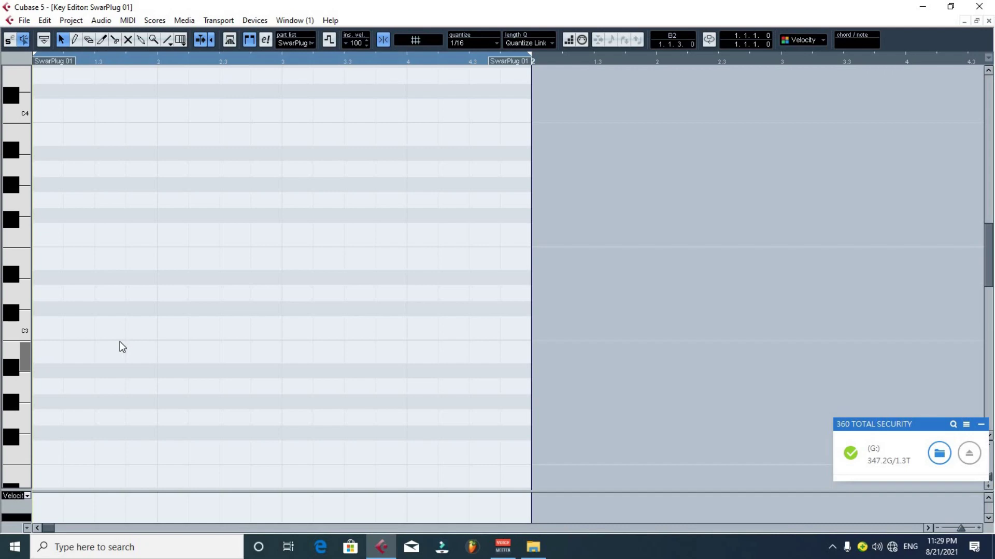
left_click(962, 21)
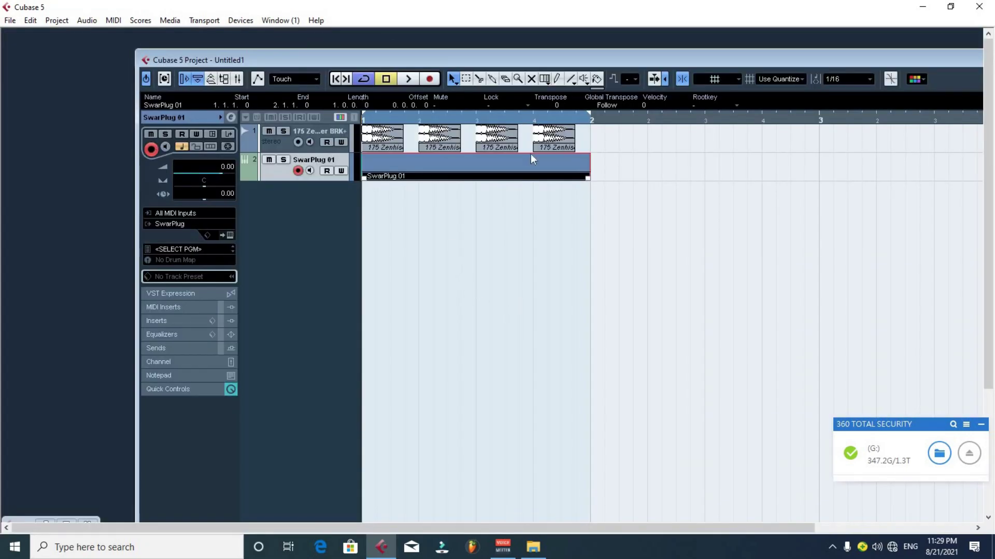
double_click(415, 162)
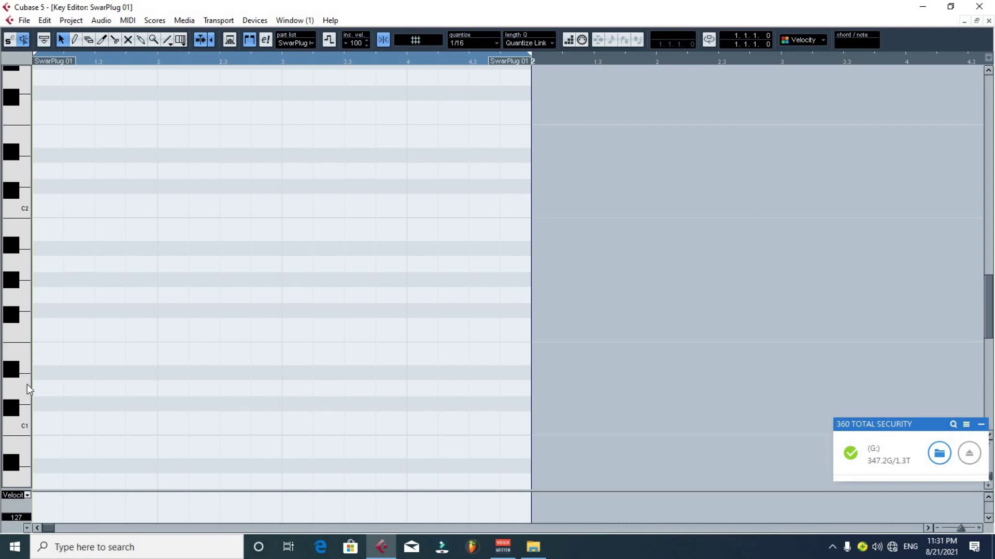
Audition the low keys and draw three sixteenth-length E1 notes at 1.1.2, 1.1.4 and 1.2.3, playing the loop while placing them.
left_click(31, 427)
left_click(25, 355)
left_click(73, 41)
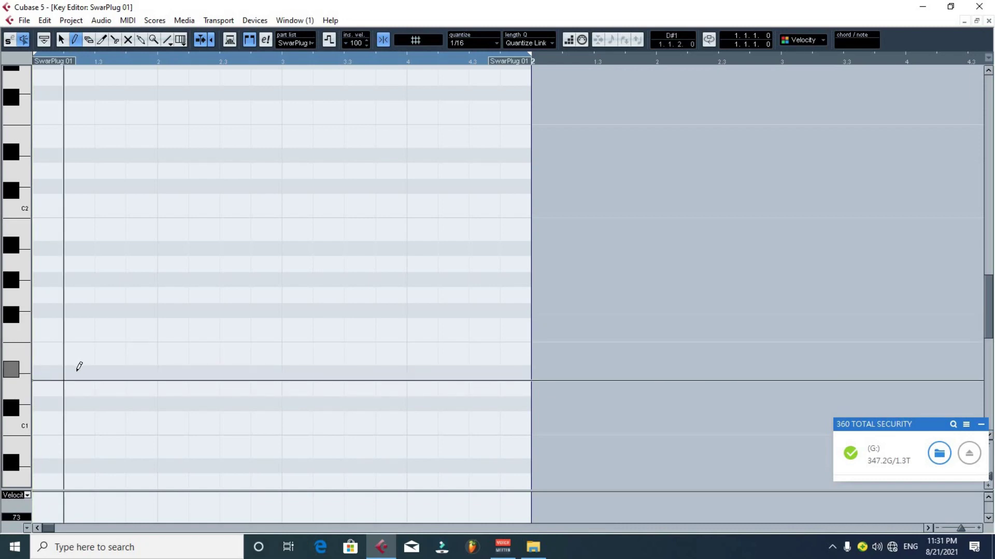
left_click(73, 358)
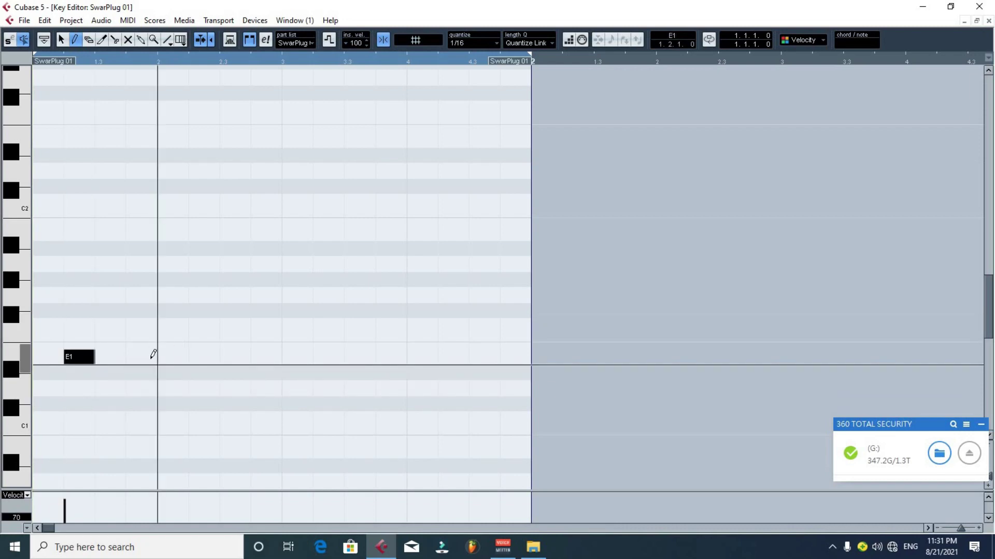
left_click(148, 357)
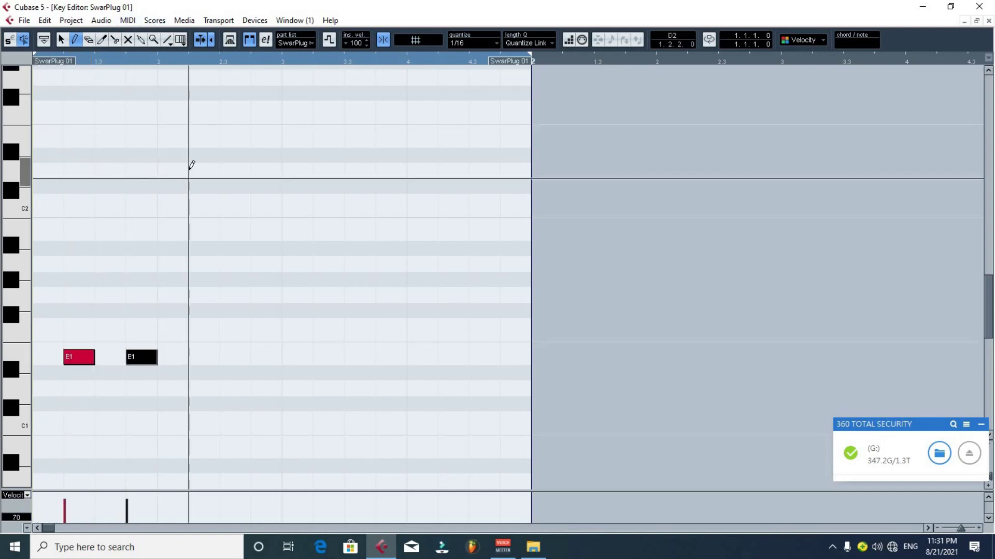
key("space")
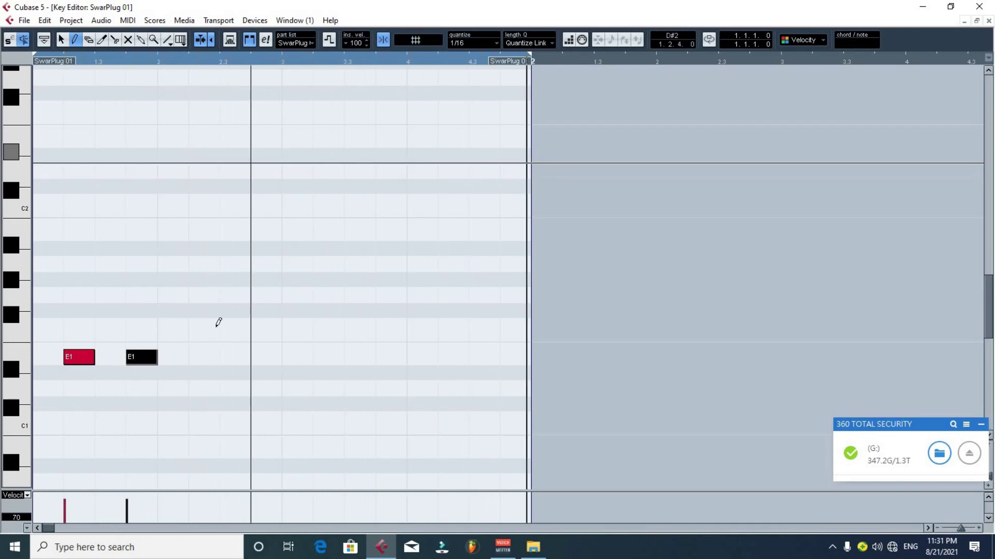
left_click(226, 357)
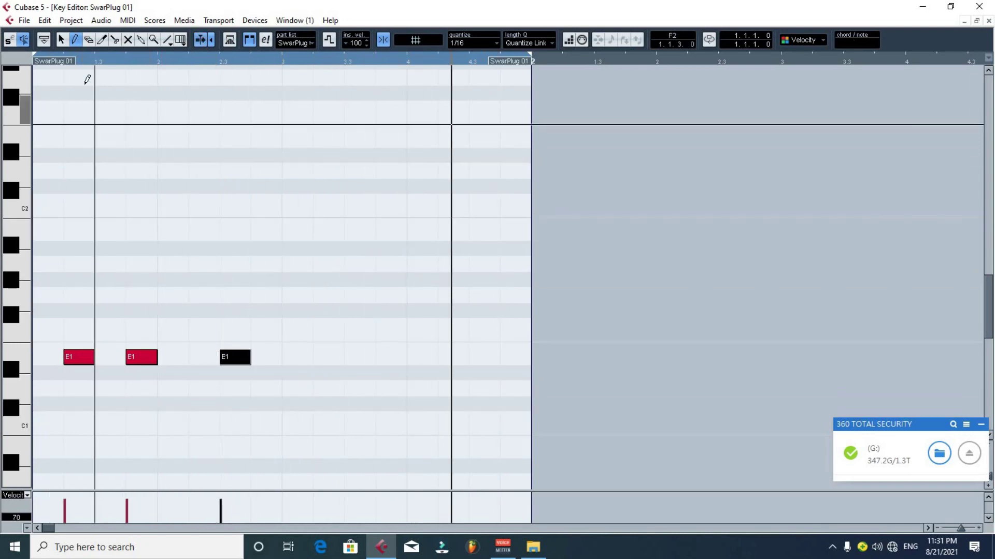
Play the three-note E1 pattern in the reopened Key Editor to check its timing against the audio events.
left_click_drag(79, 63, 62, 63)
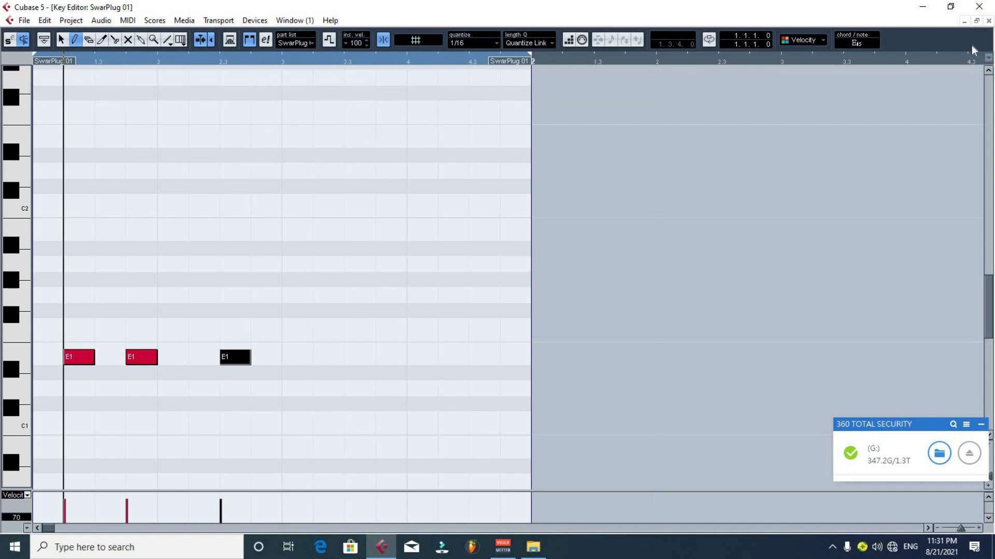
left_click(964, 21)
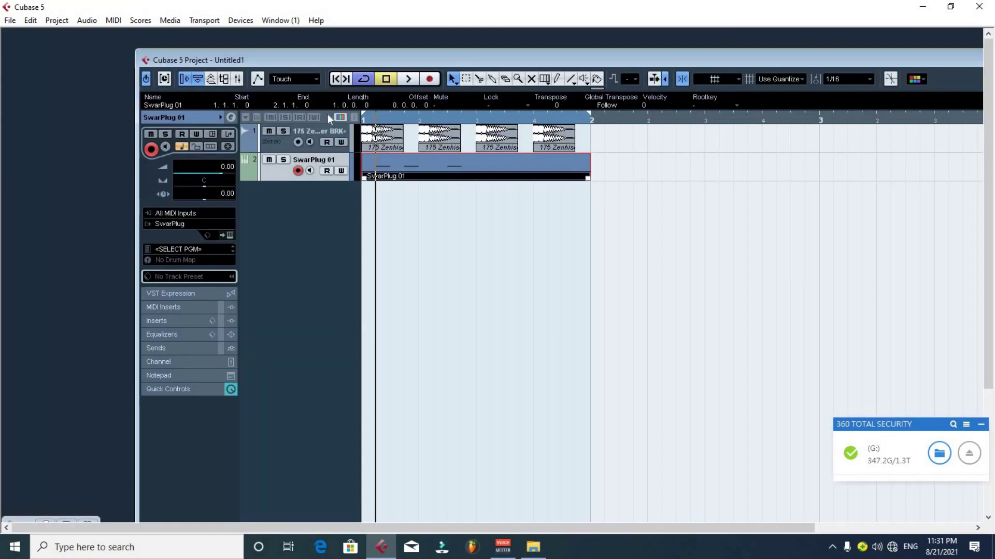
double_click(392, 161)
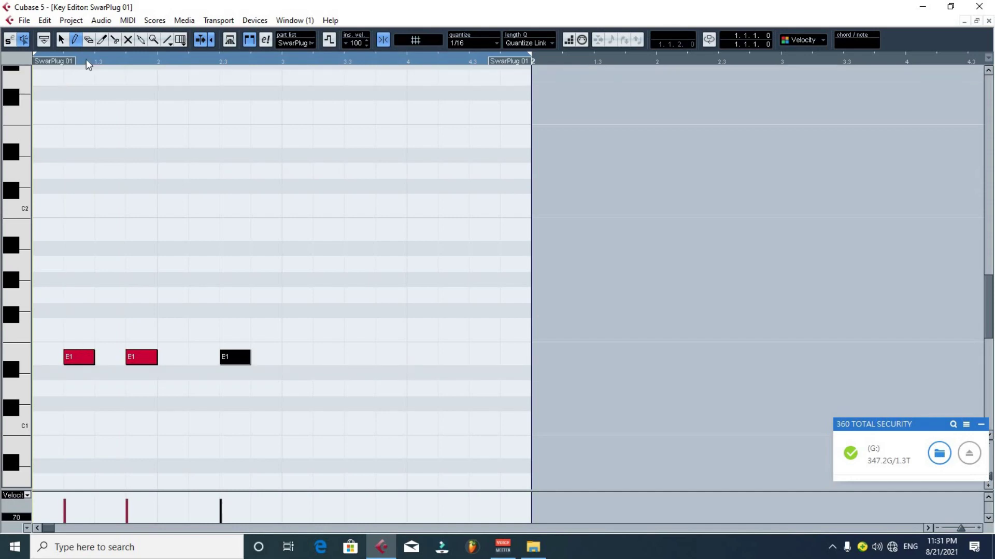
key("space")
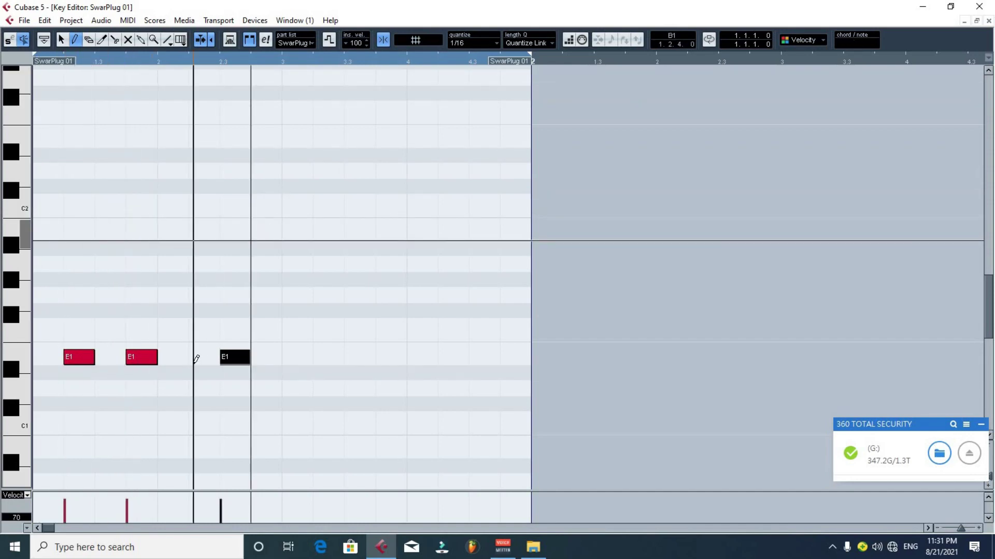
key("space")
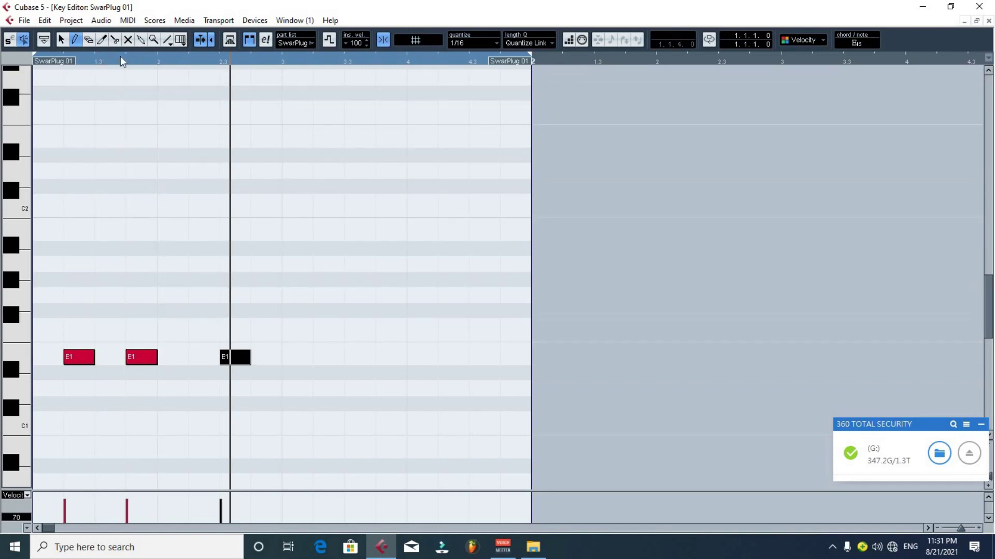
Place the project cursor at the first E1 note, at 1.1.2, and switch to the Object Selection tool.
left_click(52, 61)
key("h")
key("h")
key("h")
key("h")
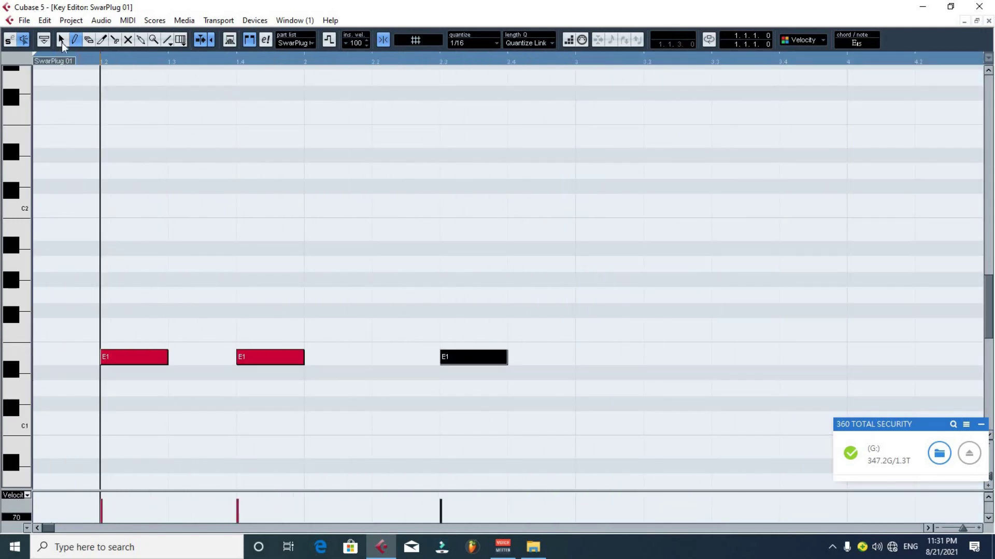
left_click(61, 39)
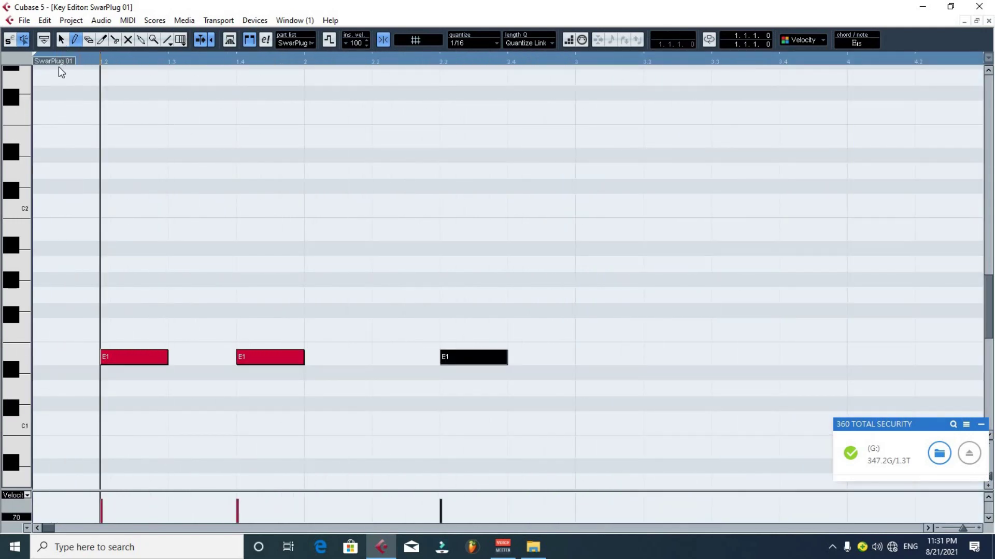
left_click(477, 43)
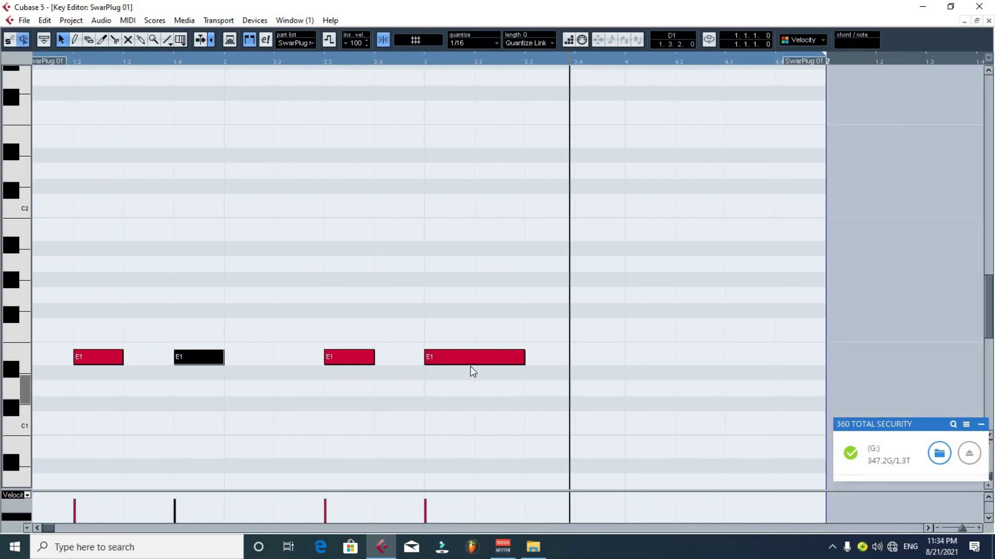
Move the fourth E1 note to 1.3.2 and the fifth to 1.4.2, and play the pattern from the part's start.
left_click_drag(502, 357, 595, 365)
left_click_drag(664, 358, 700, 358)
left_click_drag(100, 60, 1, 75)
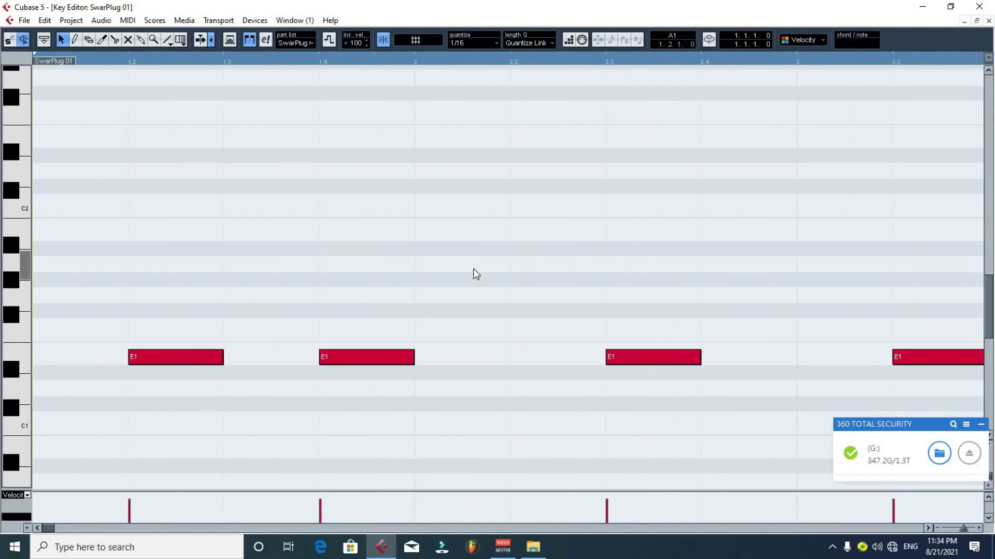
key("space")
key("h")
key("g")
key("g")
key("g")
key("g")
key("g")
key("g")
key("g")
key("g")
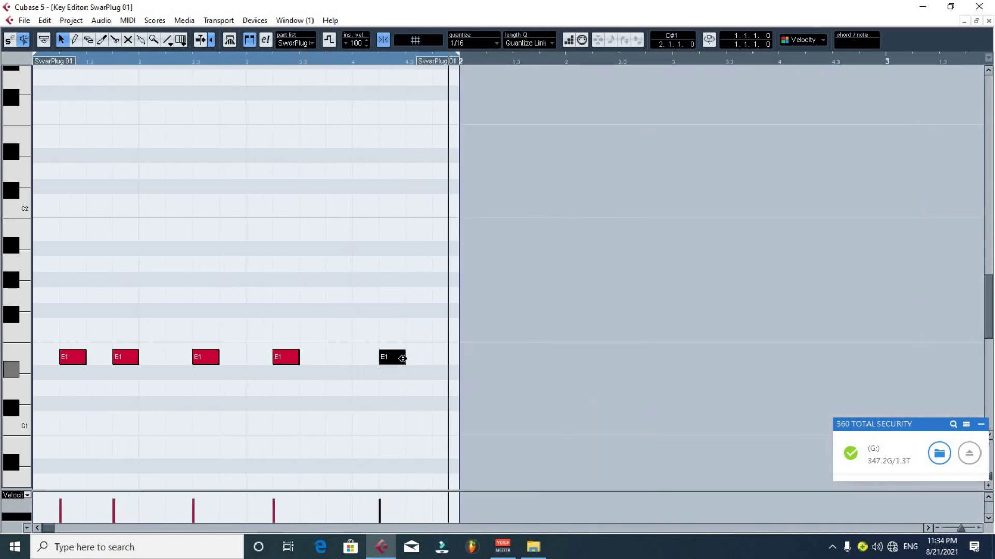
Replay the pattern from the part's start and move the last E1 note to 1.4.3.
left_click_drag(6, 73, 5, 86)
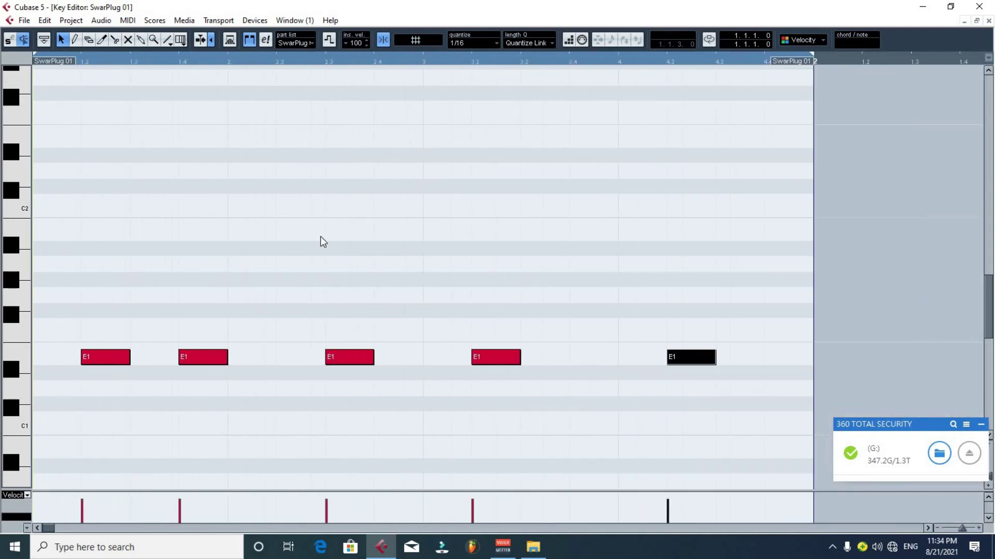
key("space")
key("g")
key("g")
key("g")
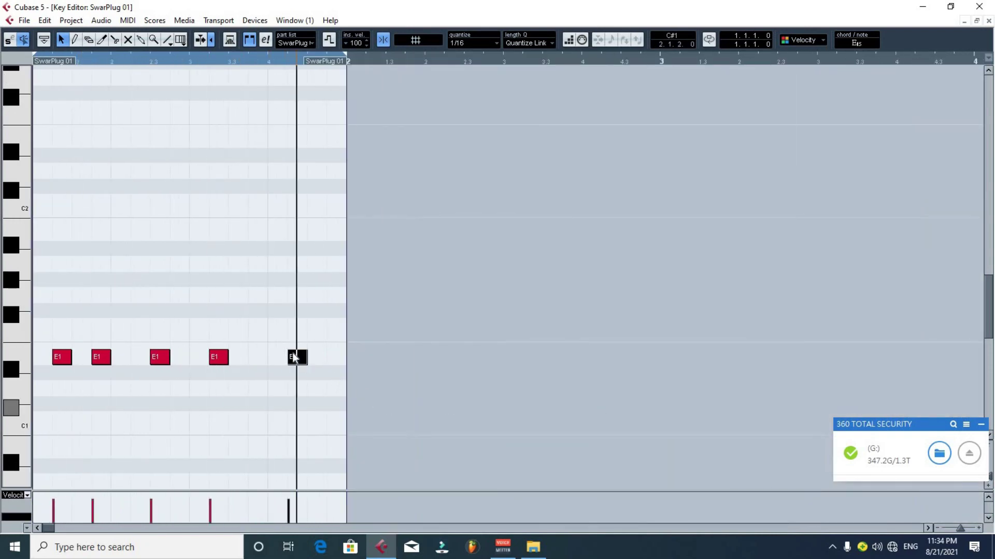
left_click_drag(294, 357, 316, 356)
left_click_drag(35, 61, 33, 92)
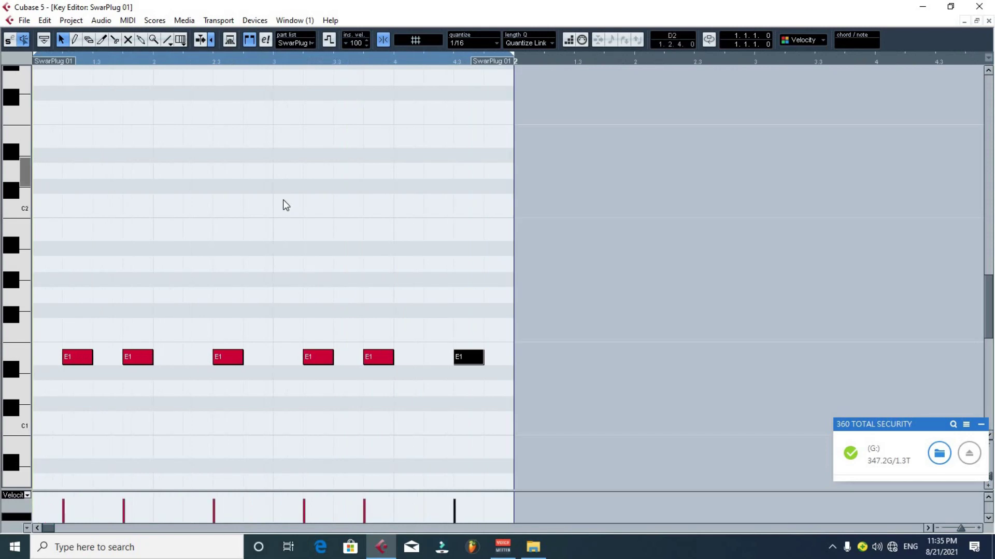
key("g")
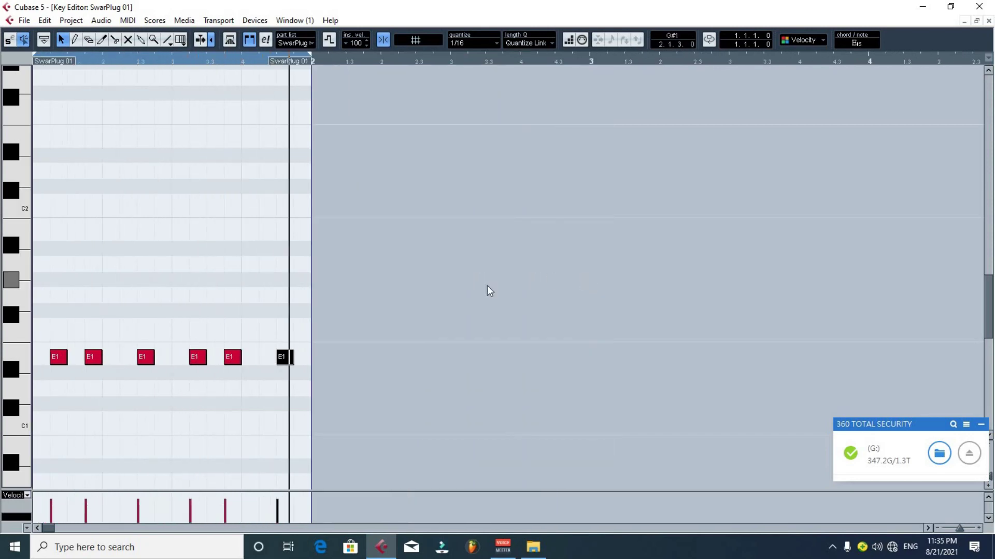
Raise the velocity of the E1 notes in the SwarPlug part to 127.
key("g")
key("h")
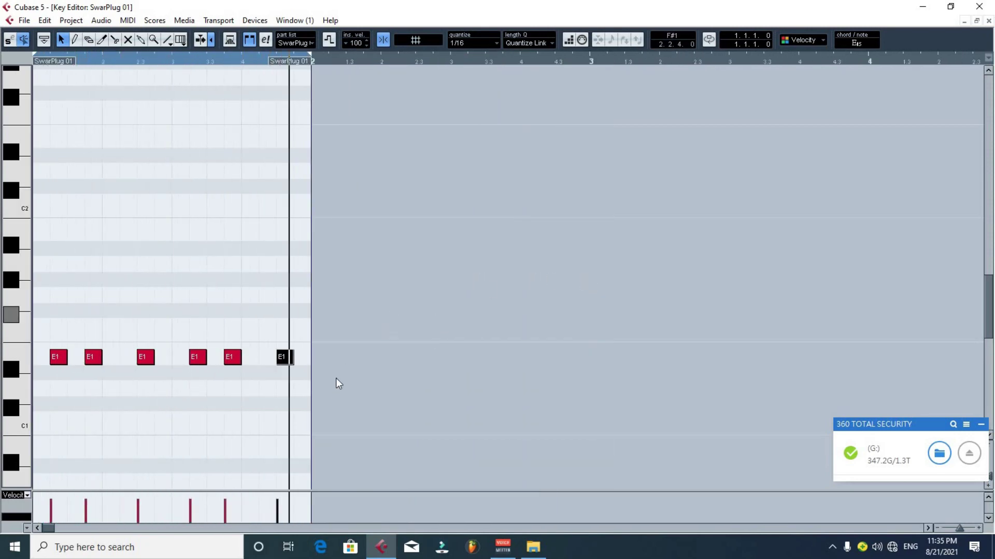
key("h")
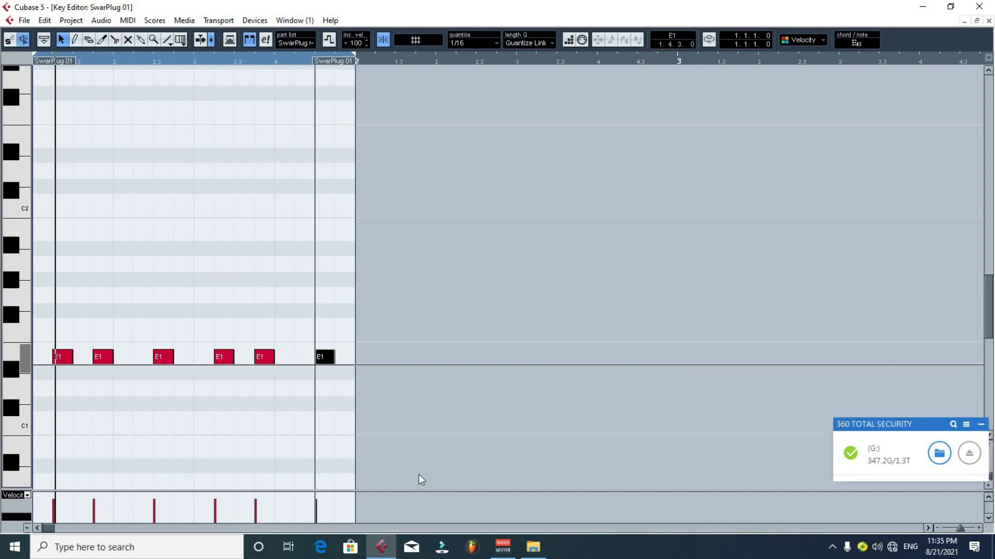
mouse_move(336, 505)
left_mouse_down()
mouse_move(290, 489)
mouse_move(35, 480)
left_mouse_up()
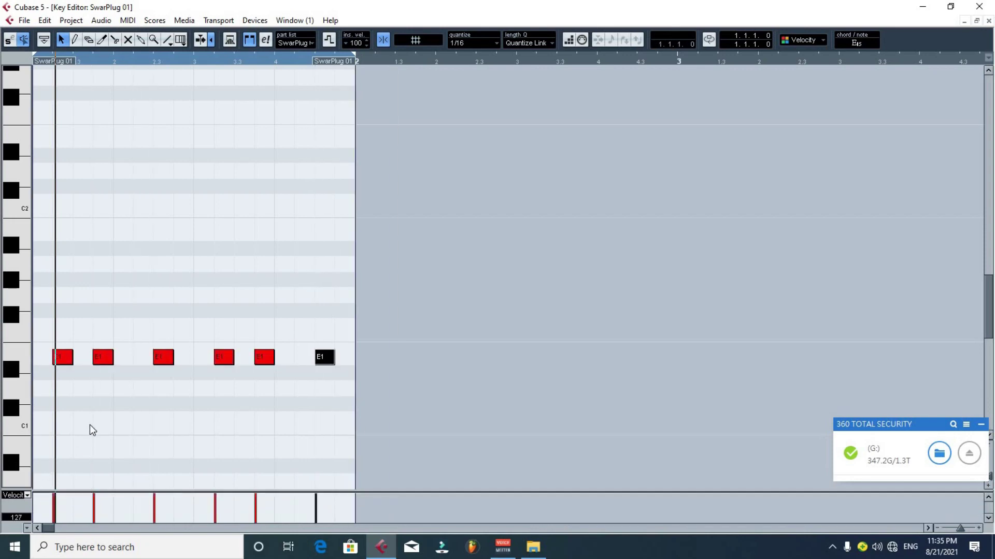
key("g")
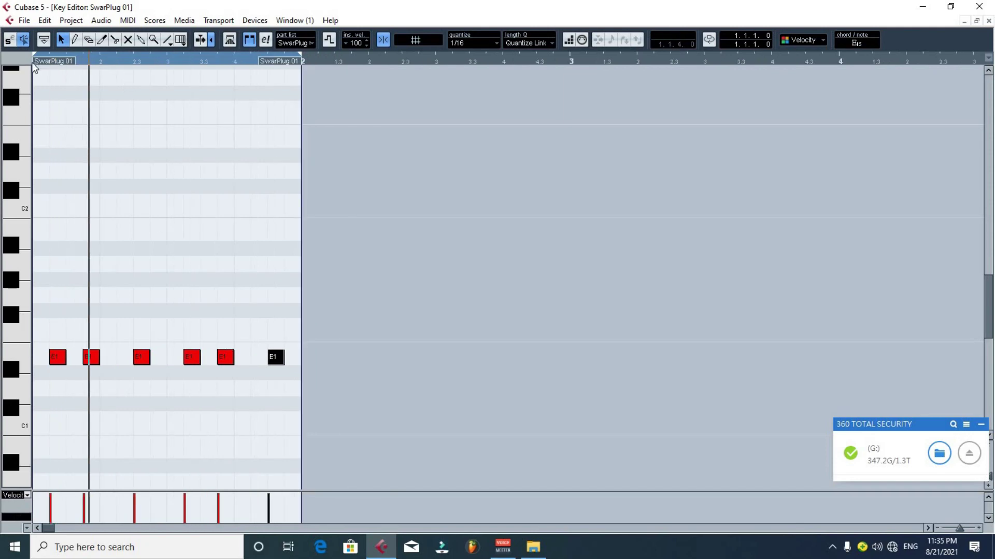
key("h")
key("h")
key("g")
key("g")
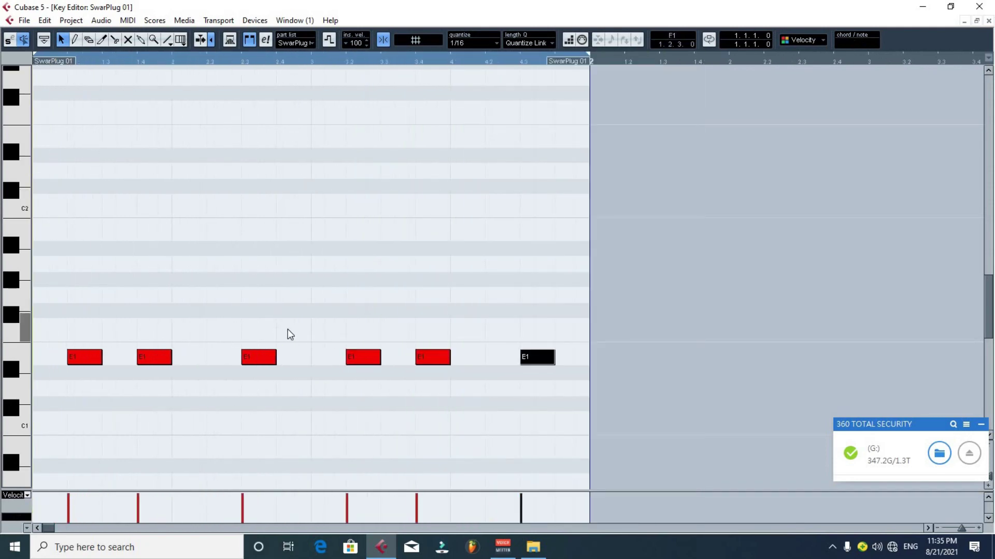
Close the Key Editor, maximize the project window and play the SwarPlug part together with the kick events.
left_click(964, 22)
double_click(459, 61)
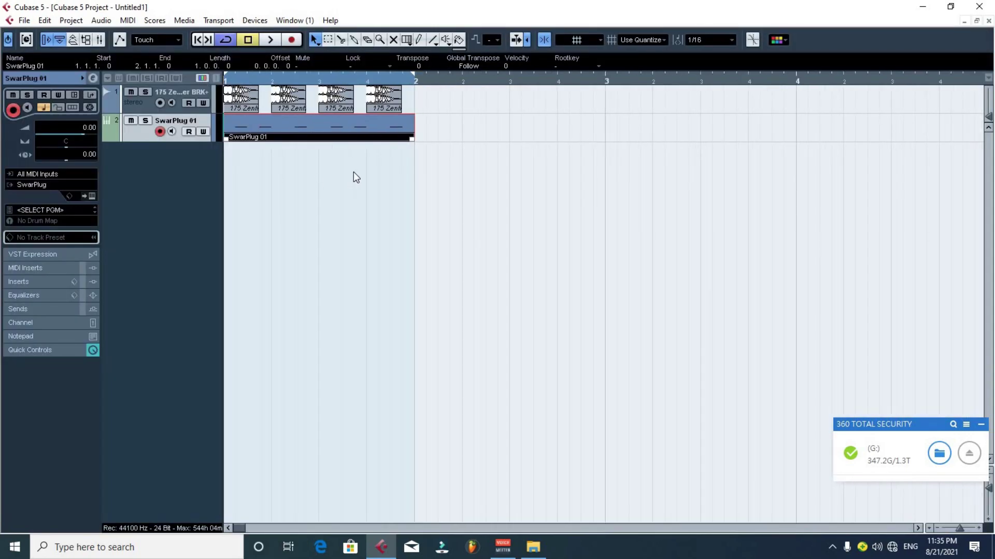
key("space")
key("g")
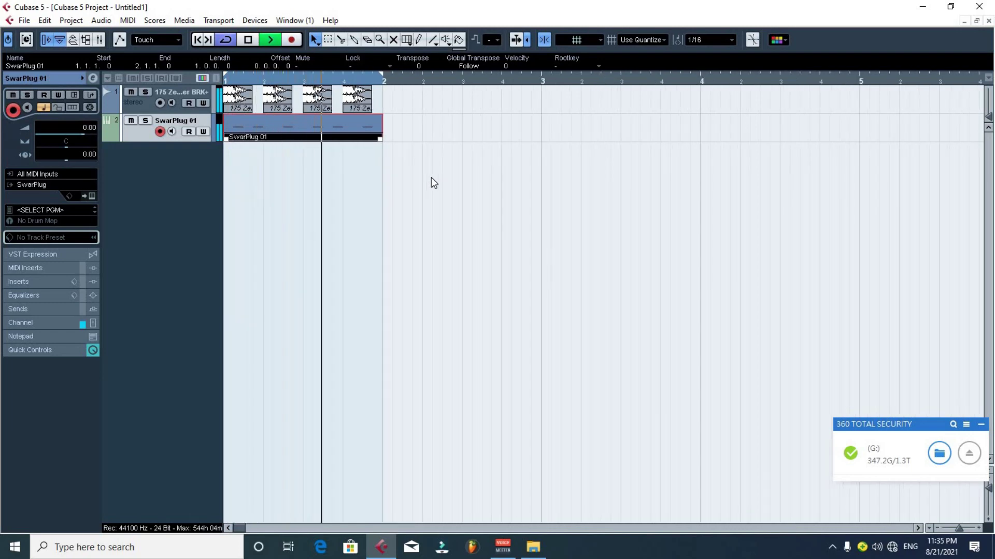
key("space")
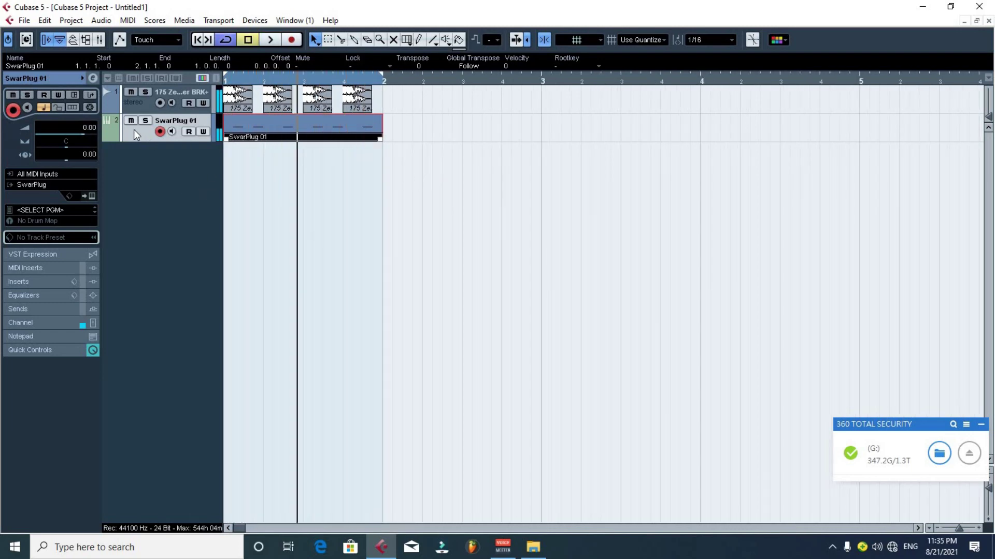
Solo the SwarPlug 01 track with its part selected and open the Audio Mixdown export.
left_click(228, 155)
left_click(264, 129)
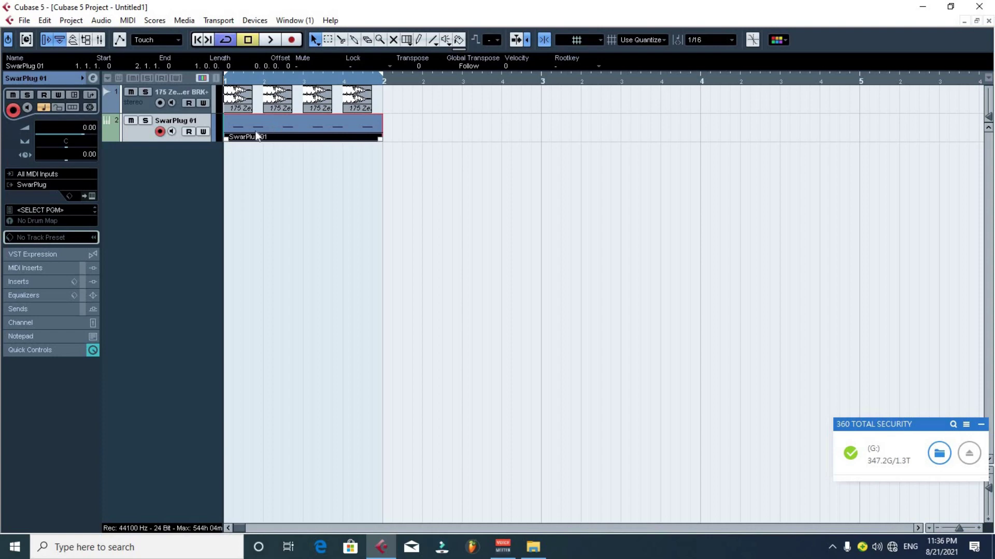
left_click(146, 120)
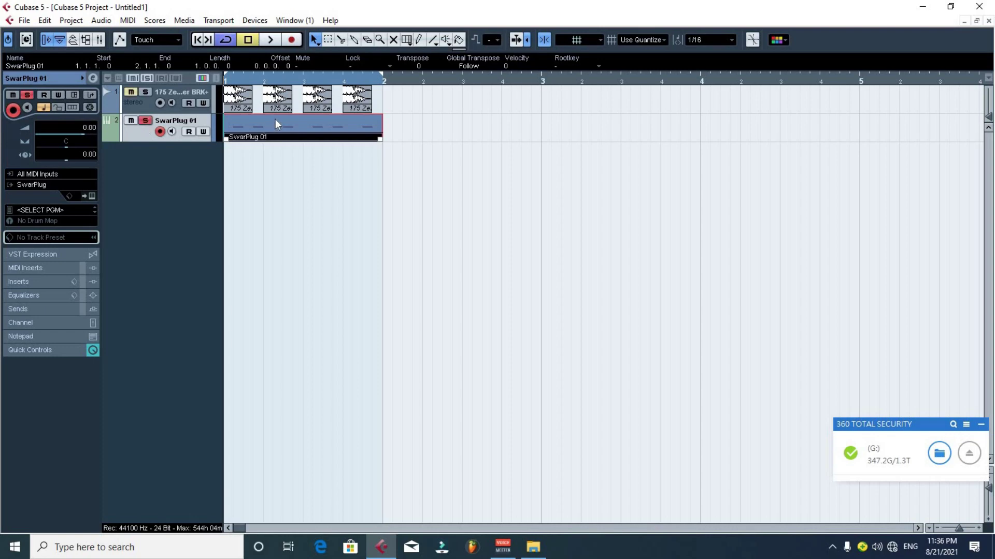
left_click(19, 20)
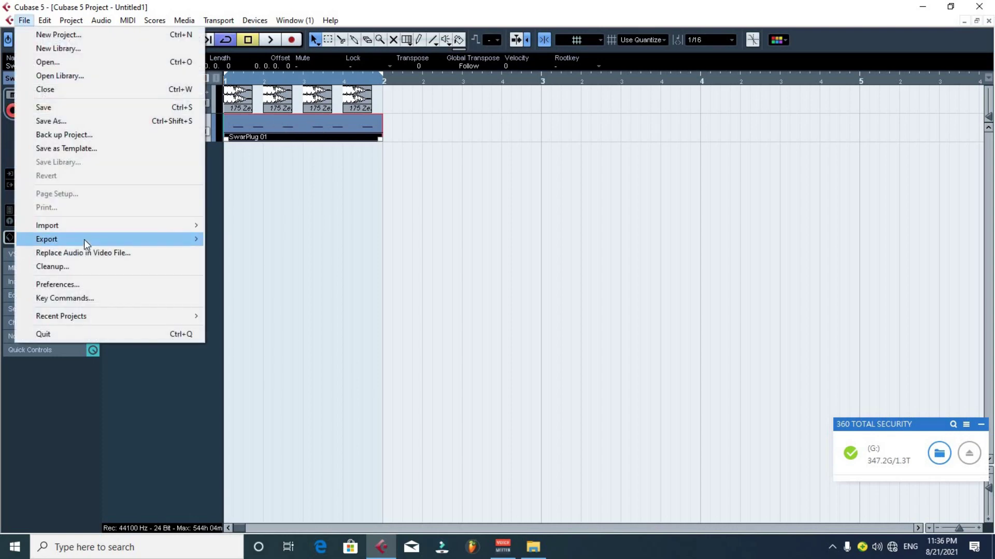
mouse_move(84, 239)
left_click(261, 266)
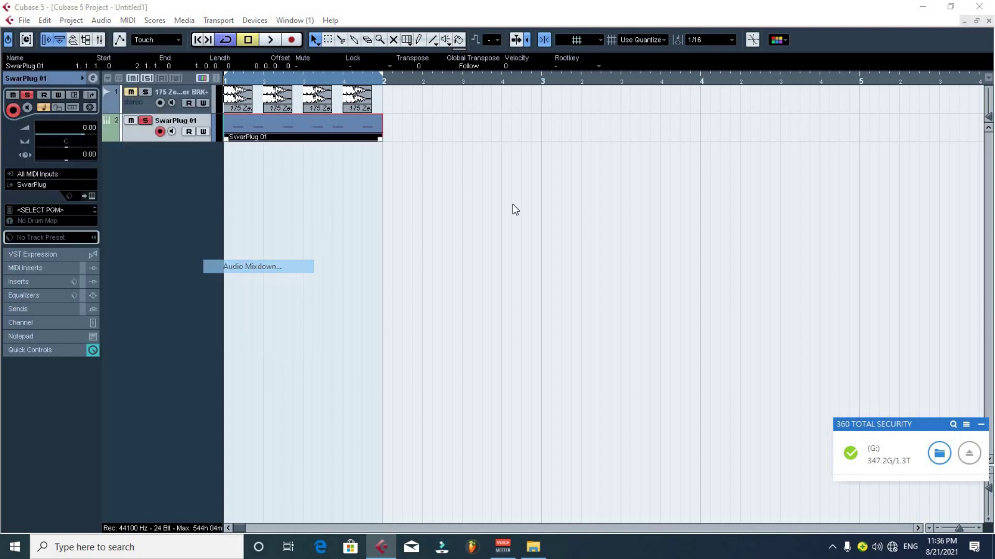
Name the mixdown file "huda" and set its path to Local Disk (D:).
left_click(618, 197)
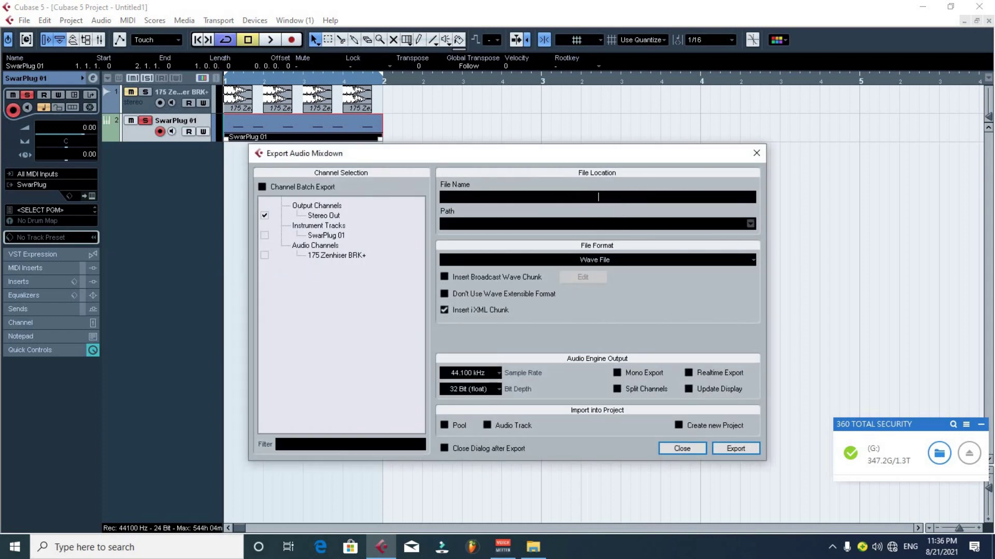
type("huda")
left_click(598, 226)
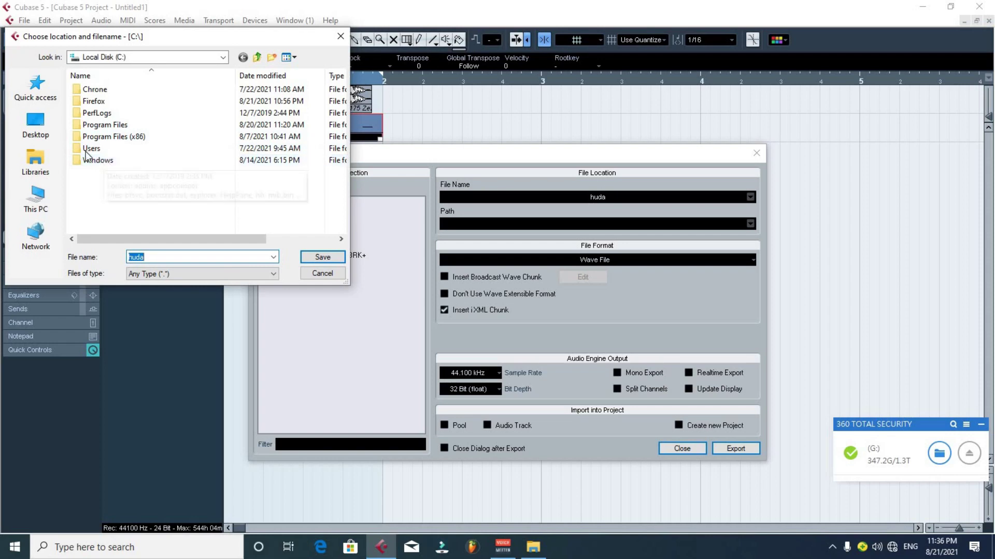
left_click(35, 199)
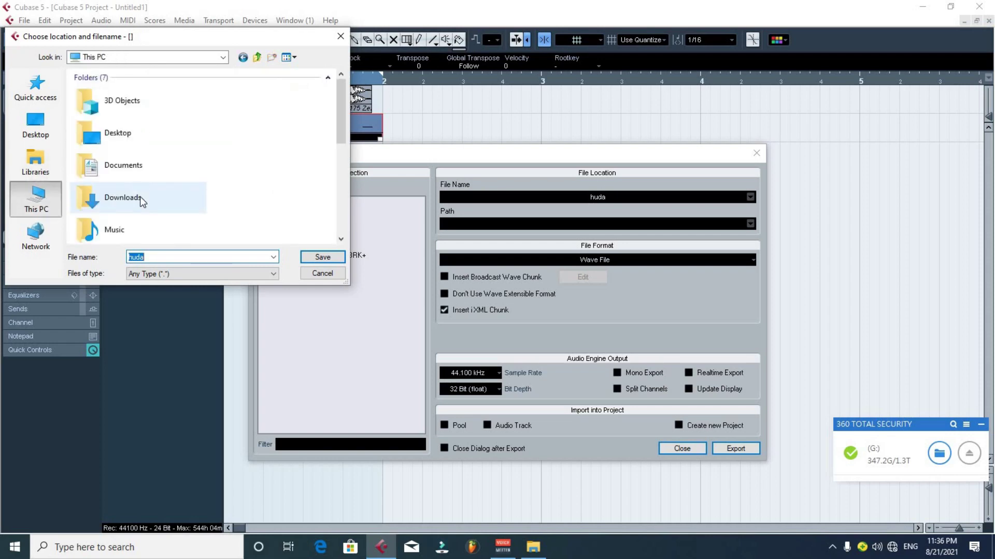
scroll(140, 197, "down", 5)
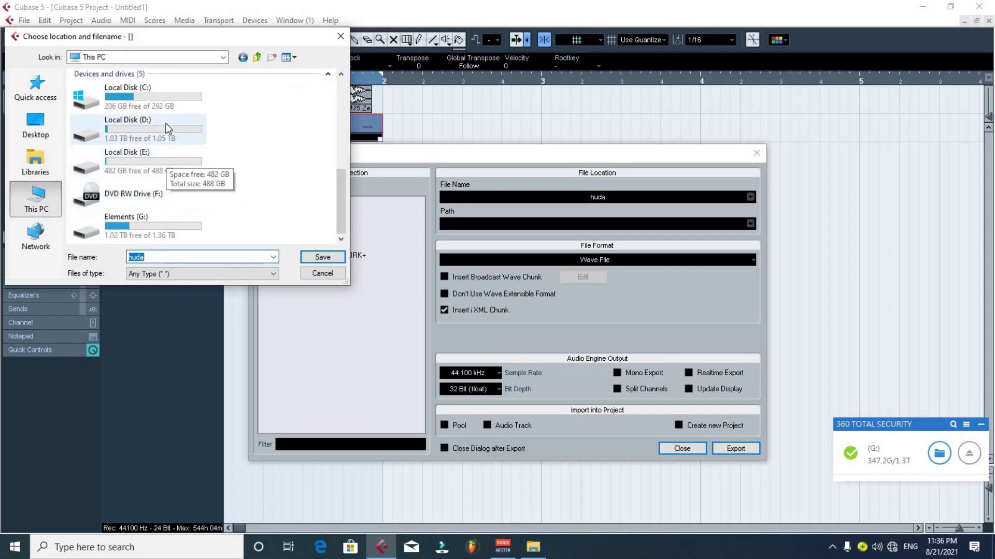
double_click(167, 128)
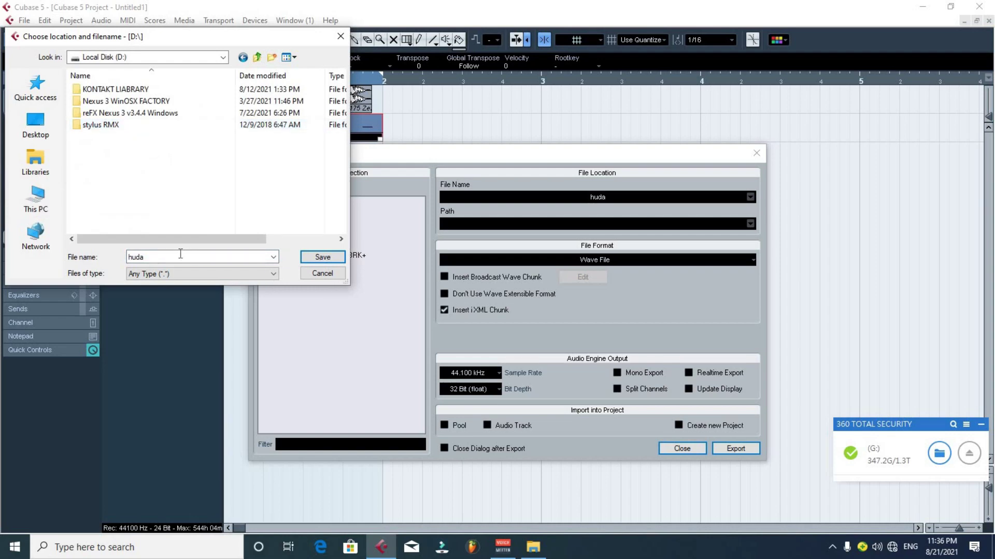
left_click(322, 257)
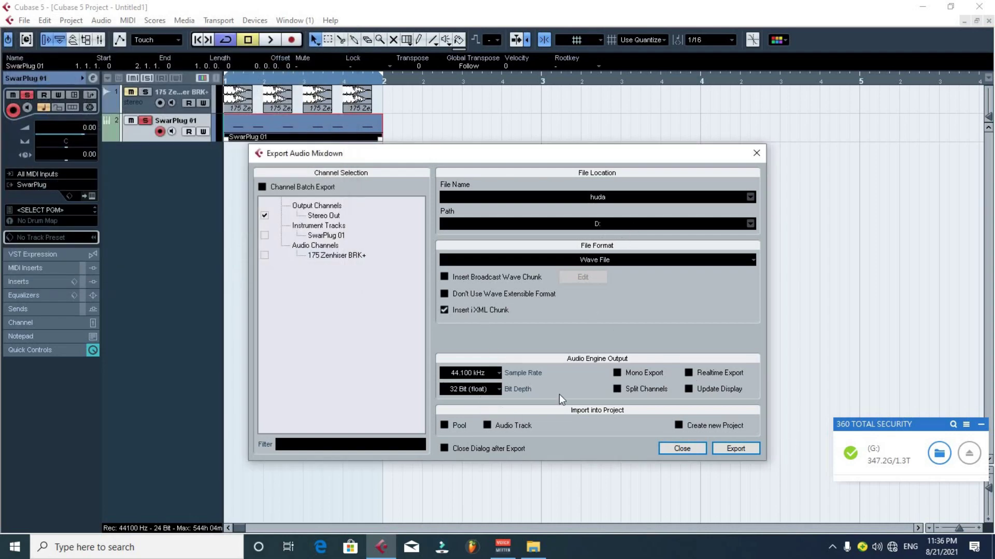
Export the mixdown with import to an audio track, and delete the original MIDI part from the SwarPlug 01 track.
left_click(499, 428)
left_click(736, 449)
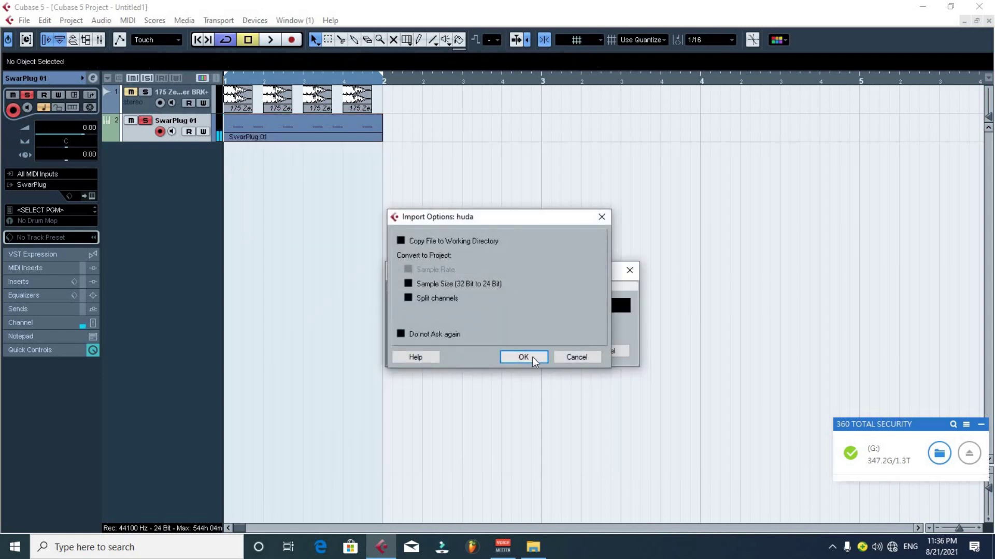
left_click(532, 358)
key("Escape")
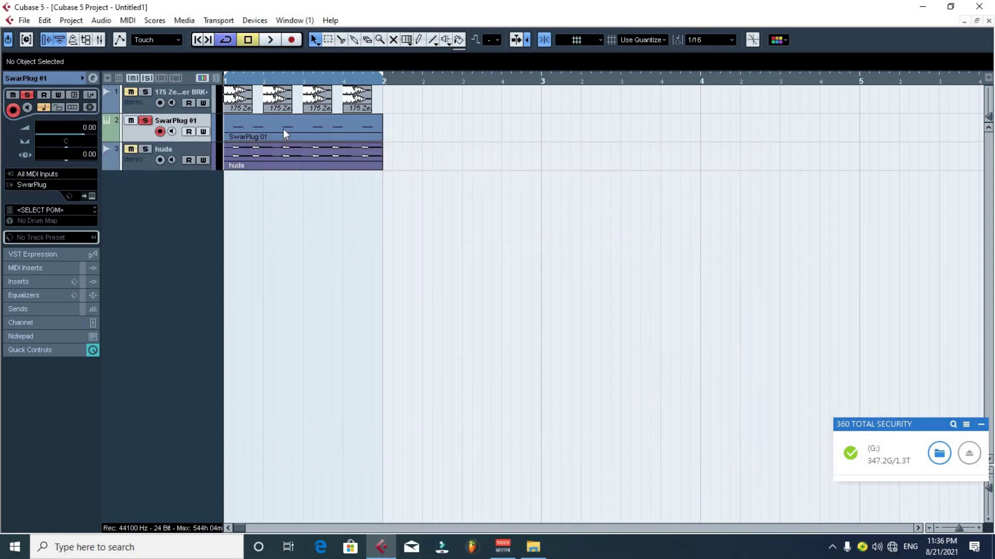
left_click(283, 131)
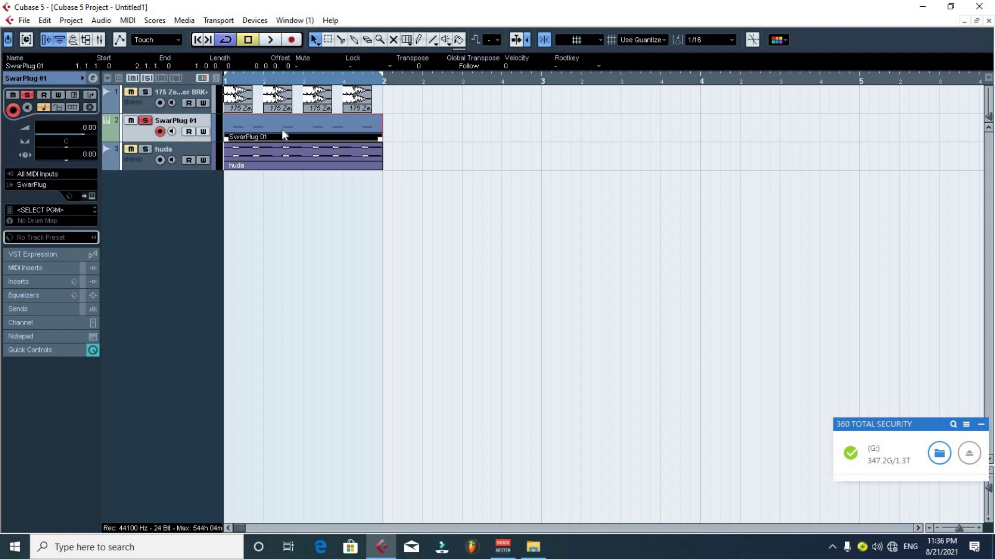
key("Delete")
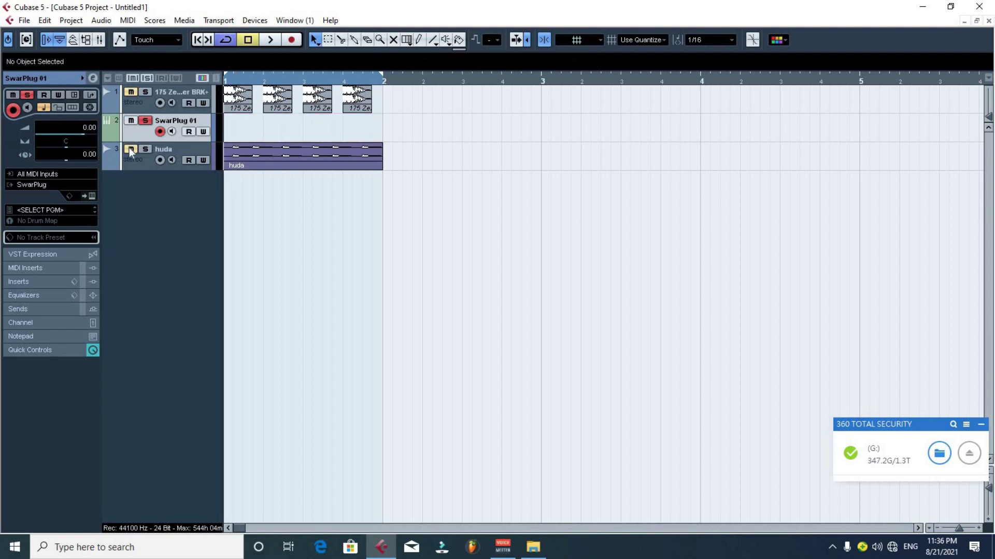
left_click(176, 151)
right_click(167, 148)
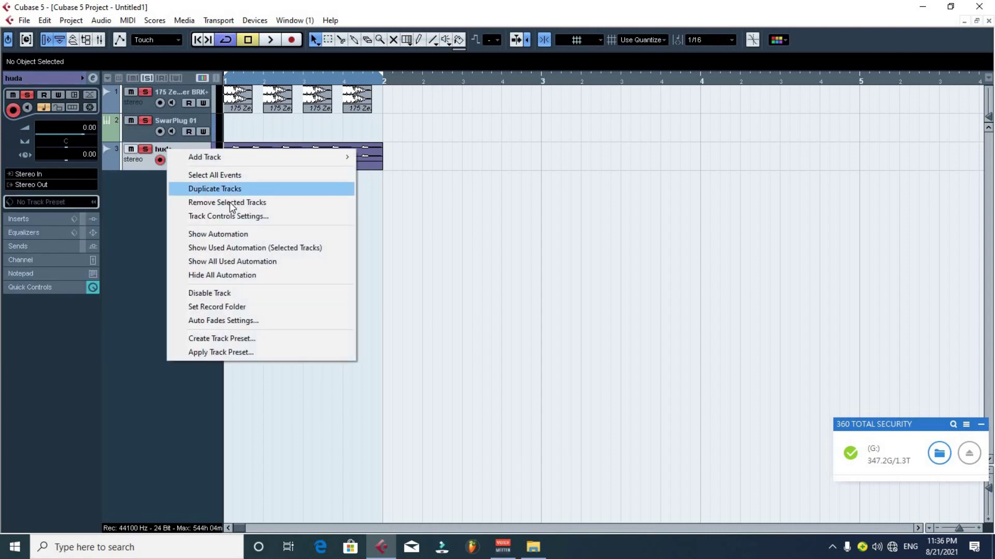
left_click(231, 202)
key("ctrl+z")
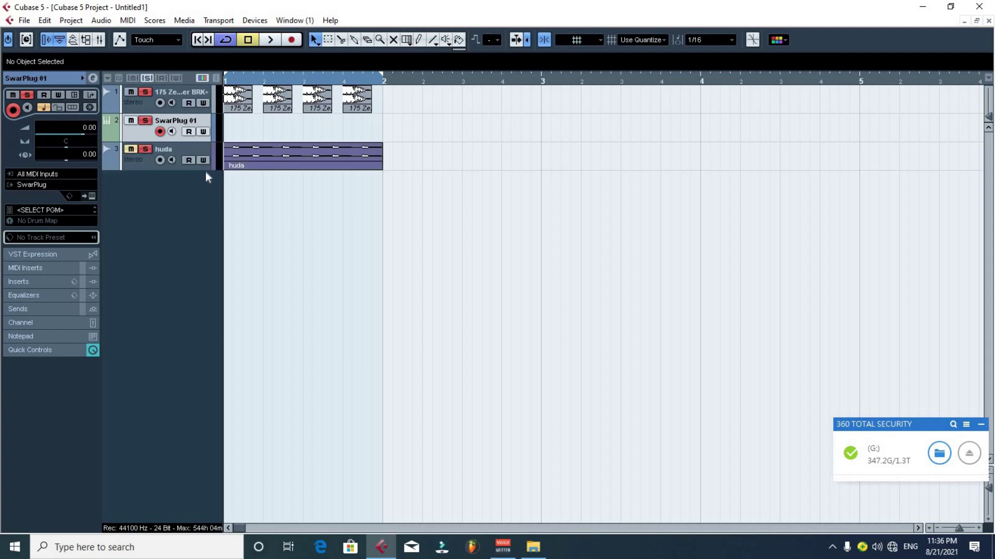
Duplicate the huda audio track with its event, and unmute and solo the copy for playback.
left_click(239, 155)
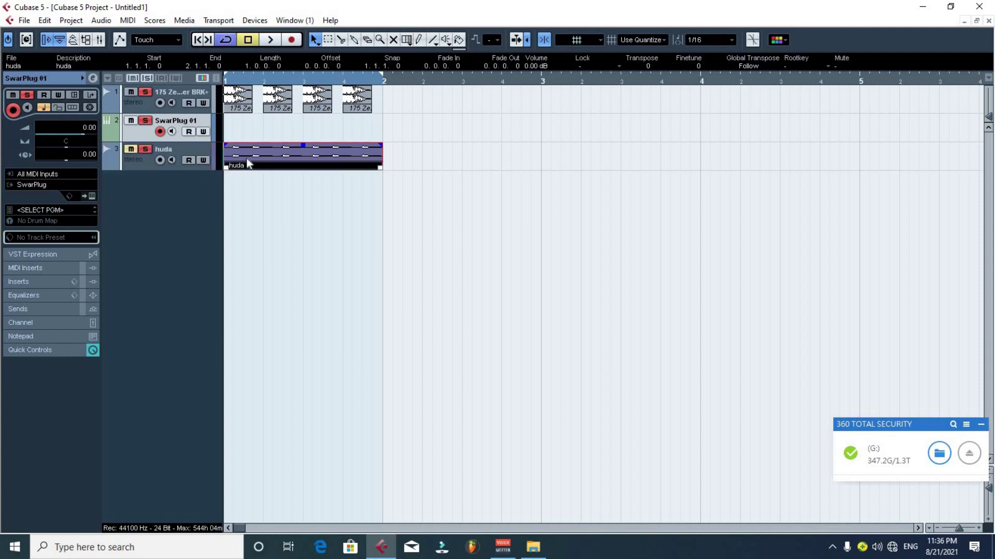
right_click(143, 161)
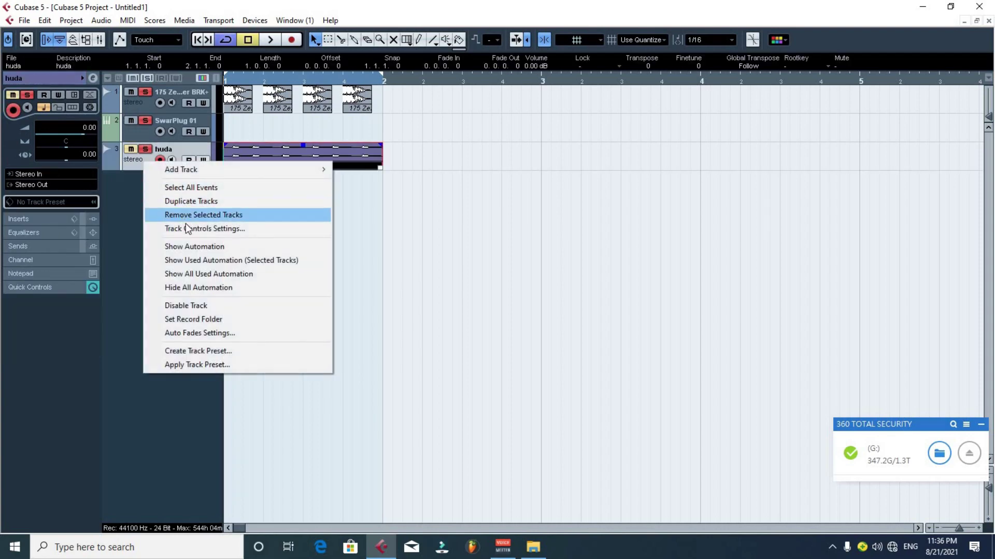
left_click(189, 202)
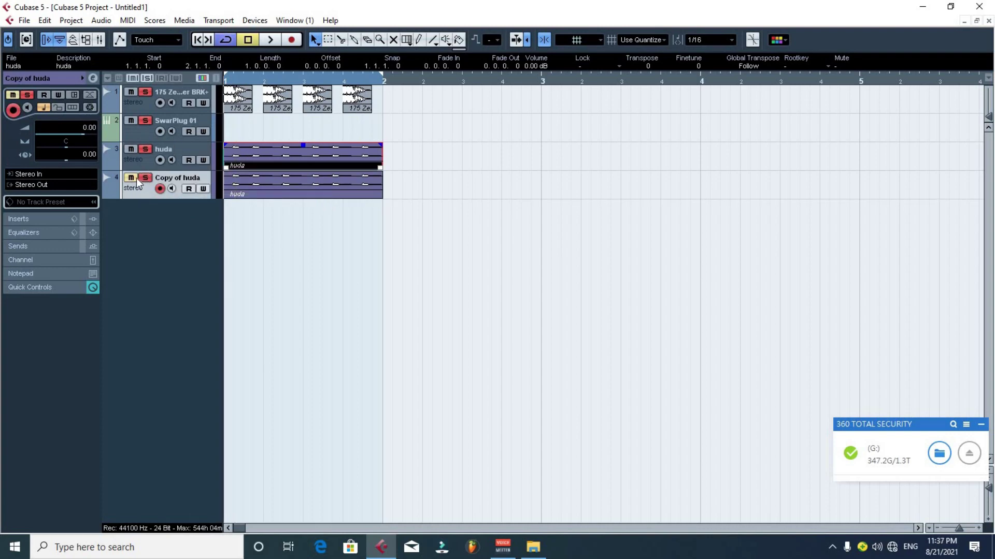
key("space")
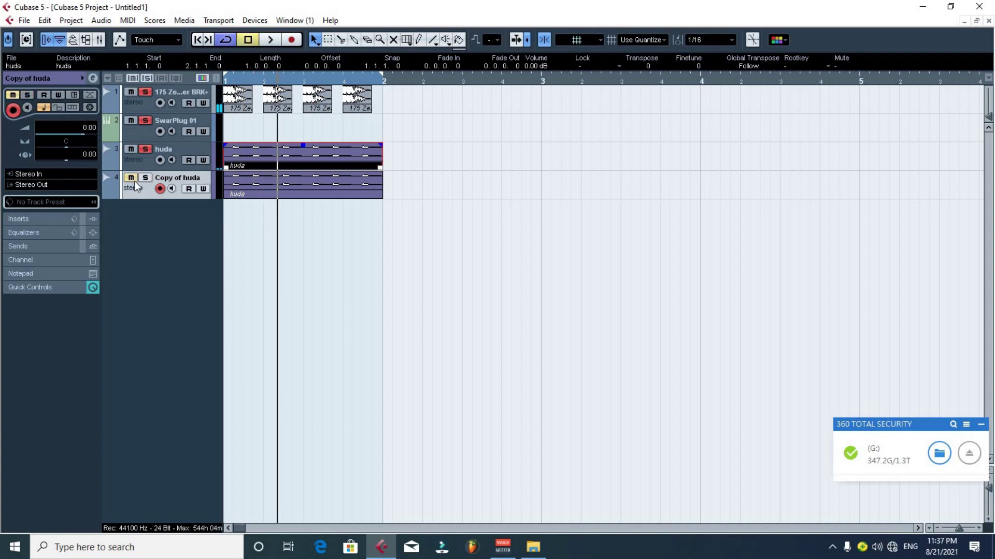
left_click(133, 179)
Insert SoundShifter Pitch Stereo in the first insert slot of the Copy of huda track and close its windows.
left_click_drag(166, 196, 174, 224)
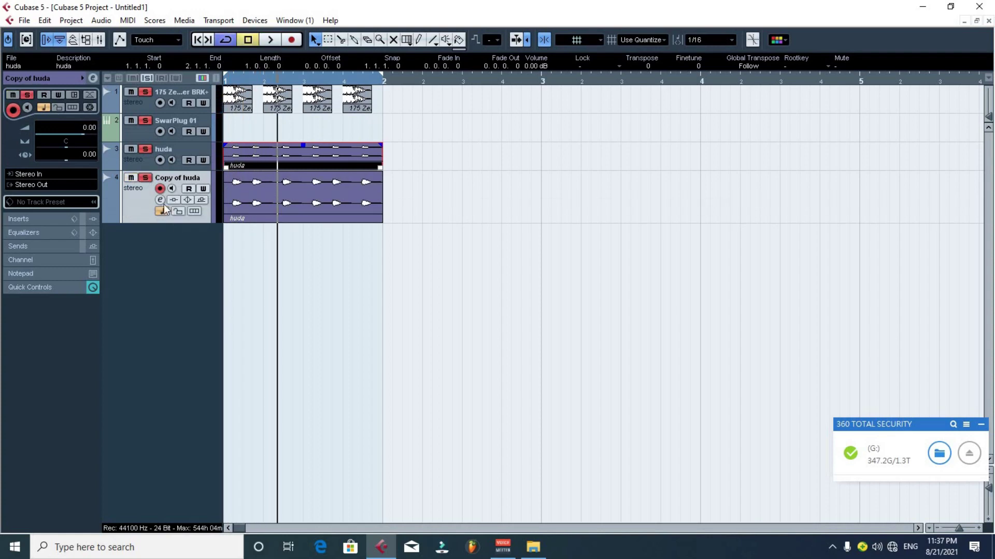
left_click(160, 200)
left_click(341, 292)
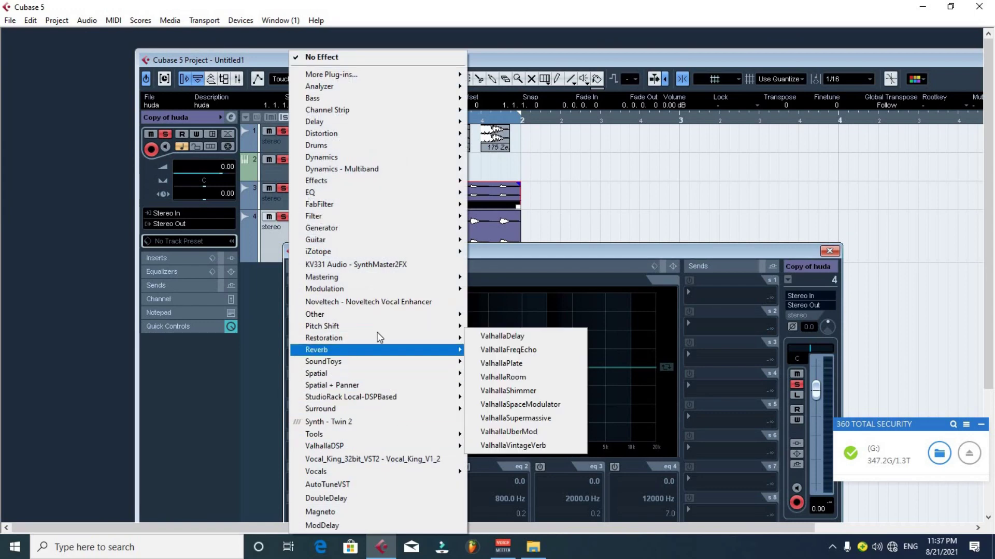
mouse_move(380, 331)
left_click(559, 356)
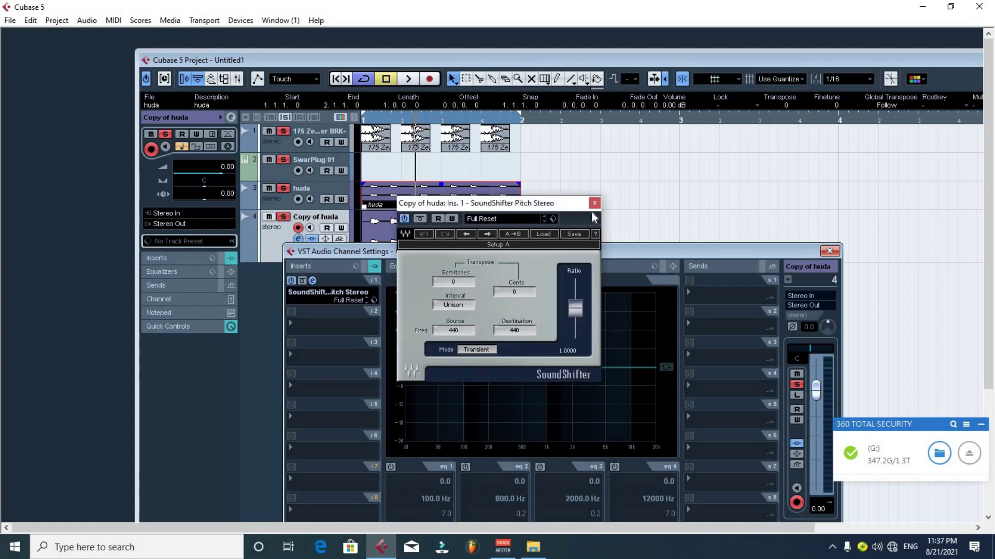
left_click(594, 203)
double_click(508, 62)
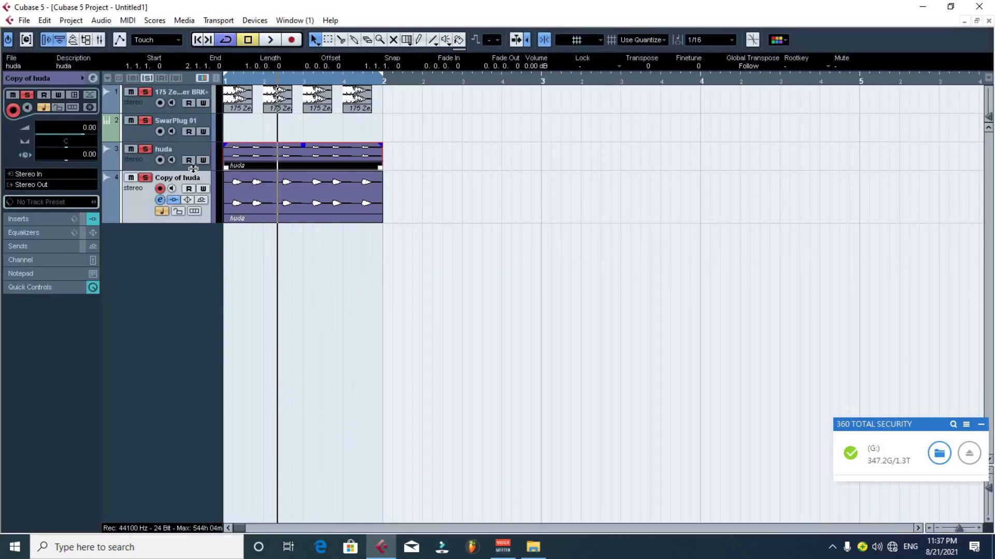
Make the huda track taller, return the project cursor to bar 1, and select the Copy of huda track and its event.
left_click_drag(199, 169, 200, 181)
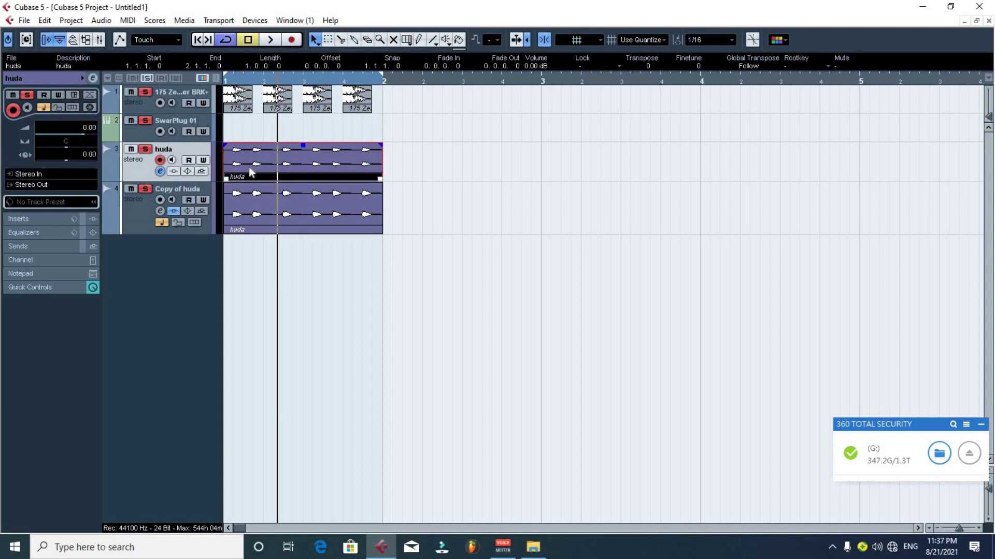
left_click(230, 196)
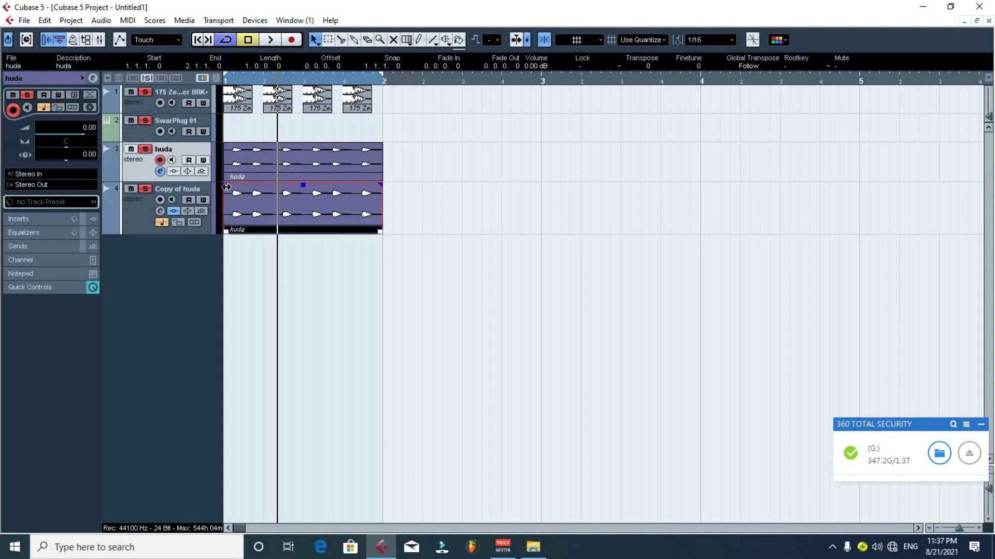
left_click_drag(237, 80, 203, 79)
left_click(150, 212)
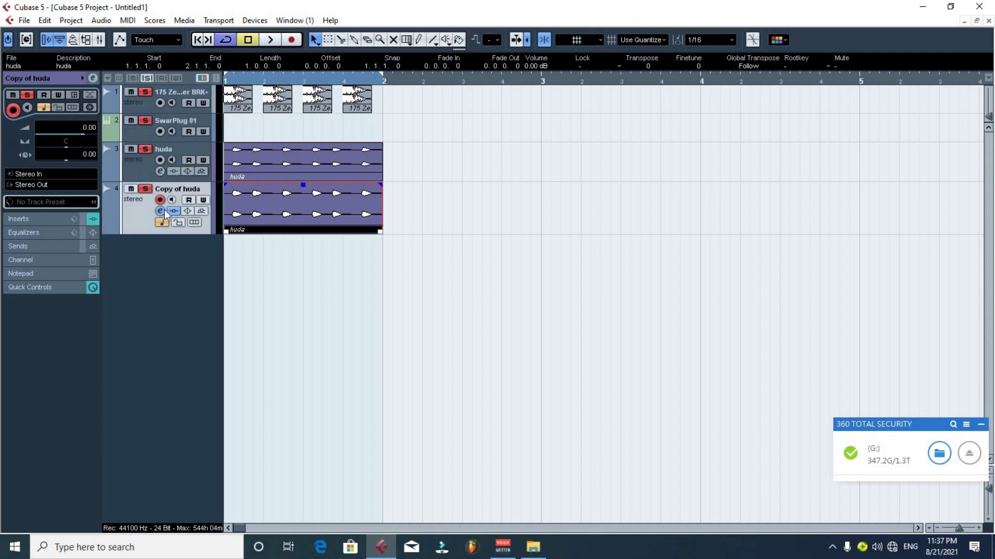
Transpose the Copy of huda track up by 12 semitones in its SoundShifter Pitch insert and return to the maximized project.
left_click(161, 211)
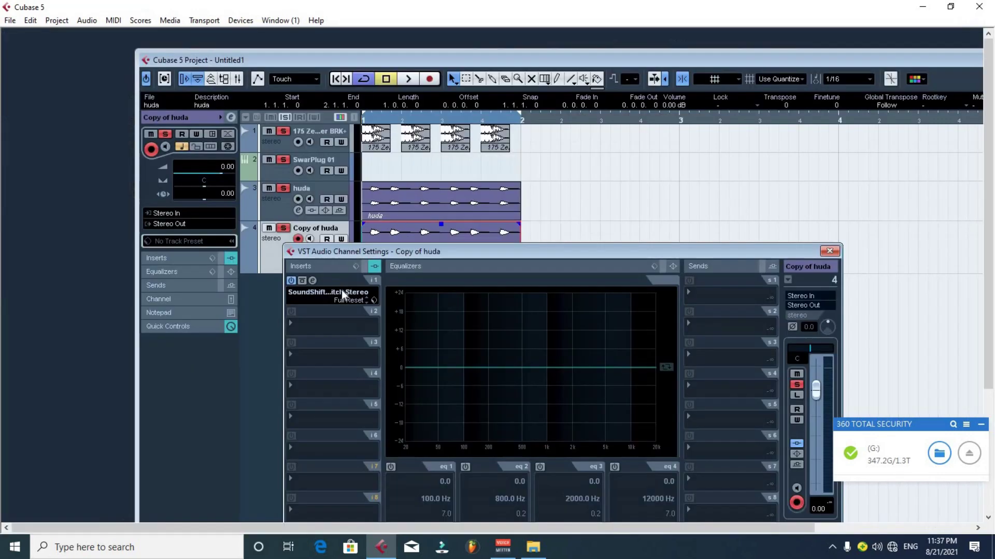
left_click(313, 281)
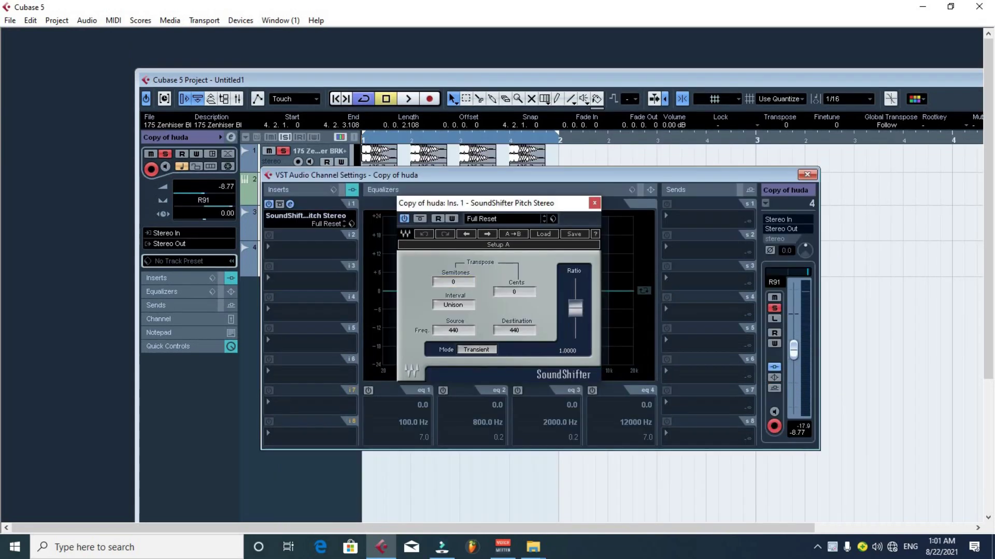
left_click_drag(460, 282, 460, 254)
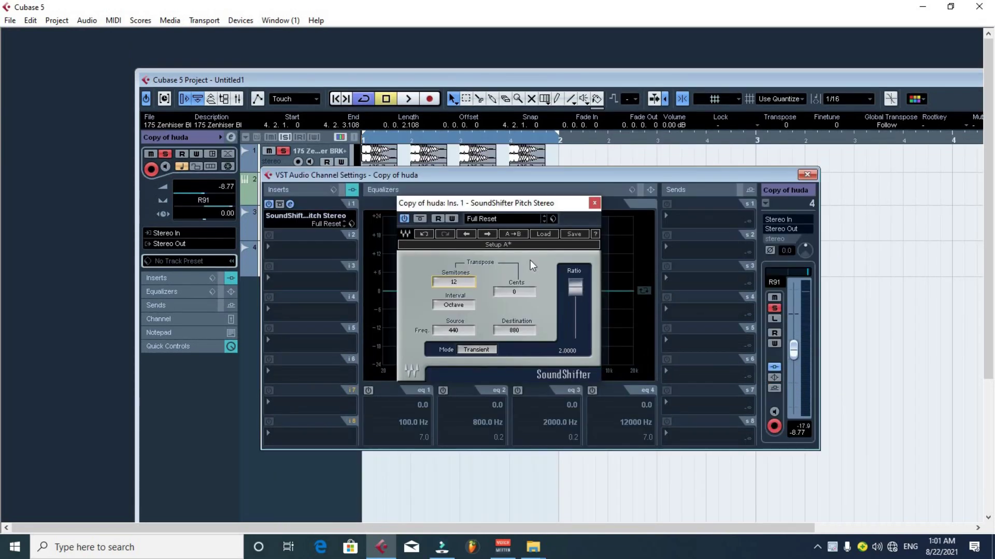
left_click(594, 203)
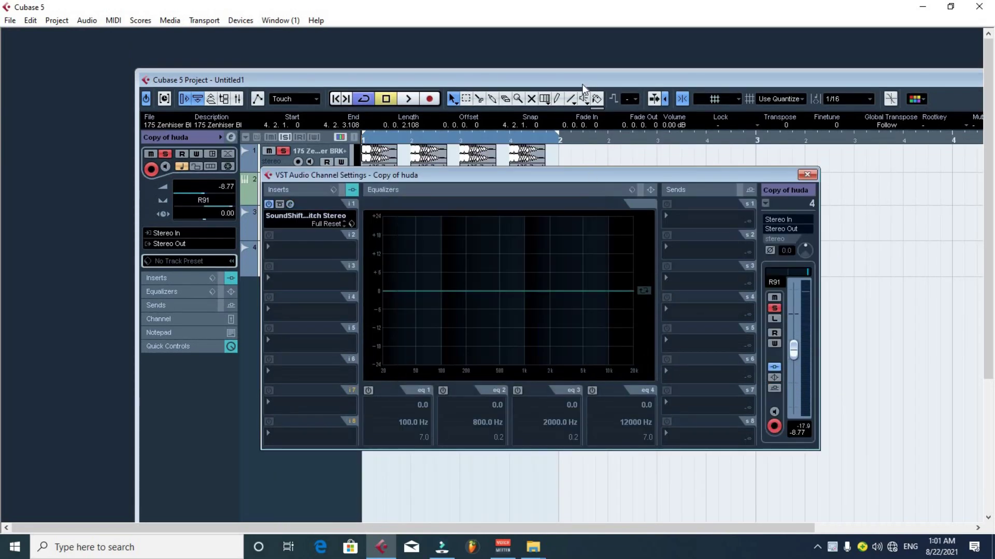
double_click(582, 84)
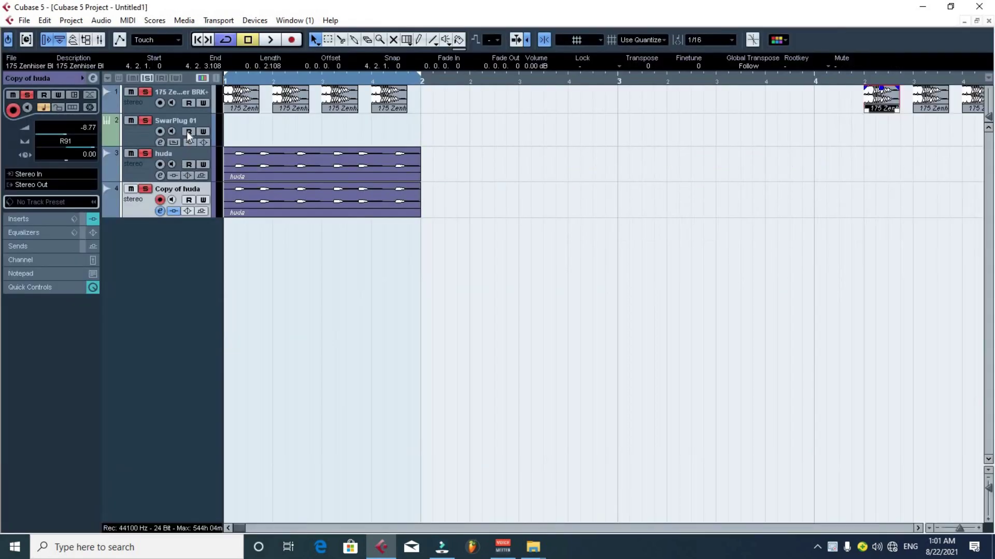
Select the Copy of huda track and play the loop to hear the pitch-shifted layer with the other tracks.
left_click(189, 122)
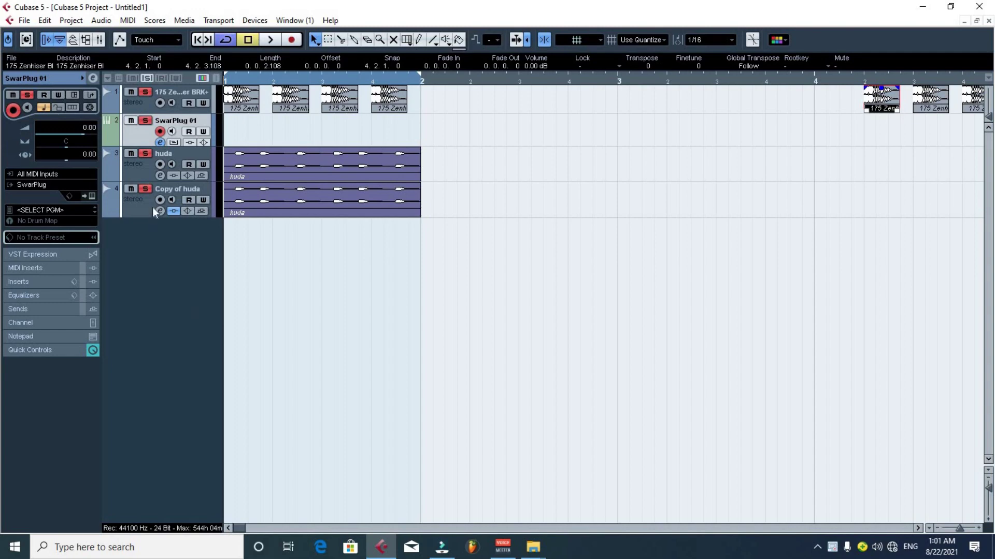
left_click(139, 210)
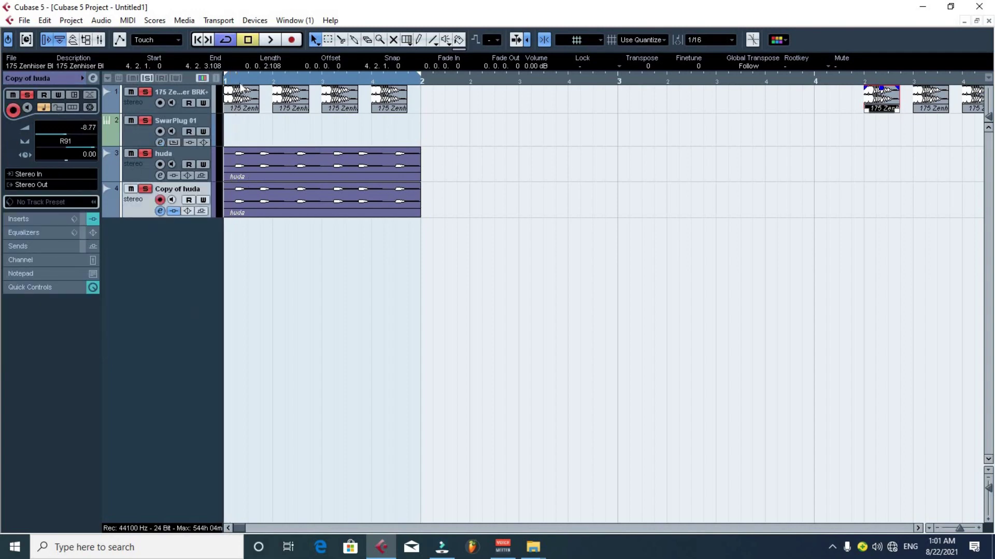
key("space")
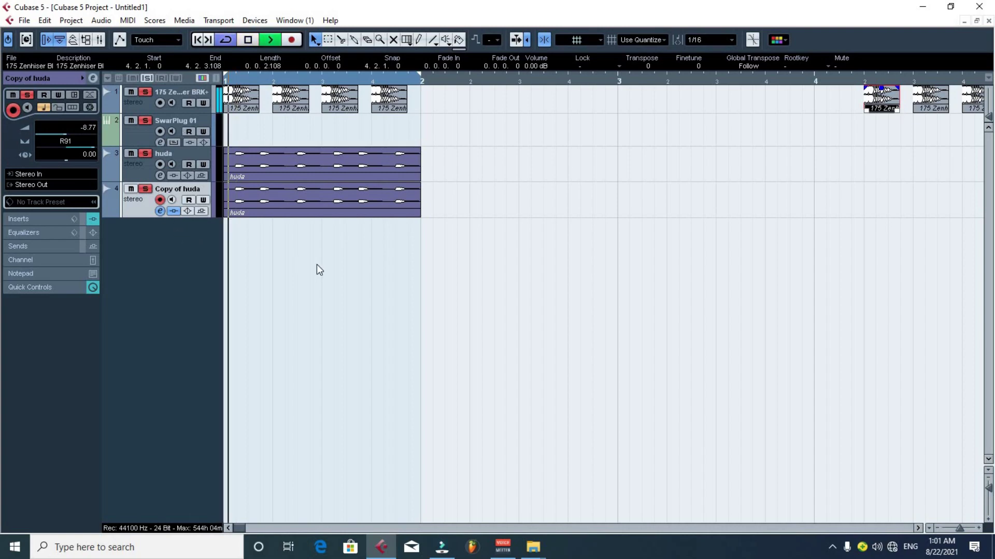
key("space")
Try a SoundShifter transposition of -12 semitones on the Copy of huda track and audition it in the loop.
left_click(161, 210)
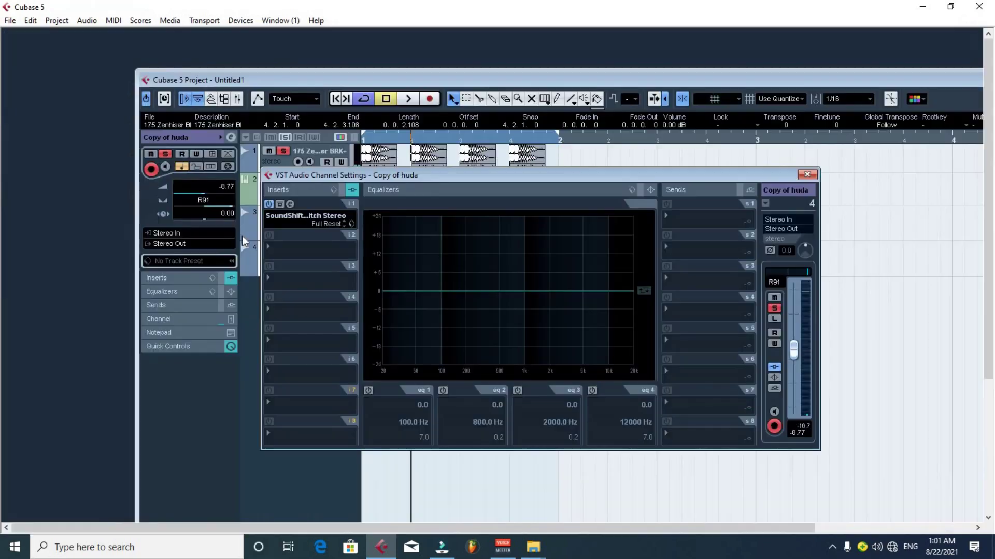
left_click(290, 204)
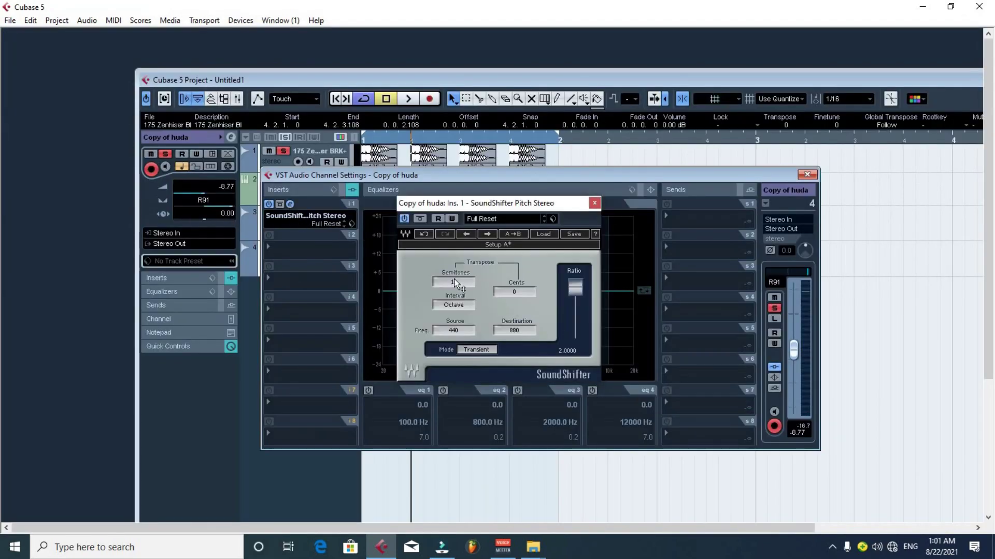
left_click_drag(453, 280, 454, 337)
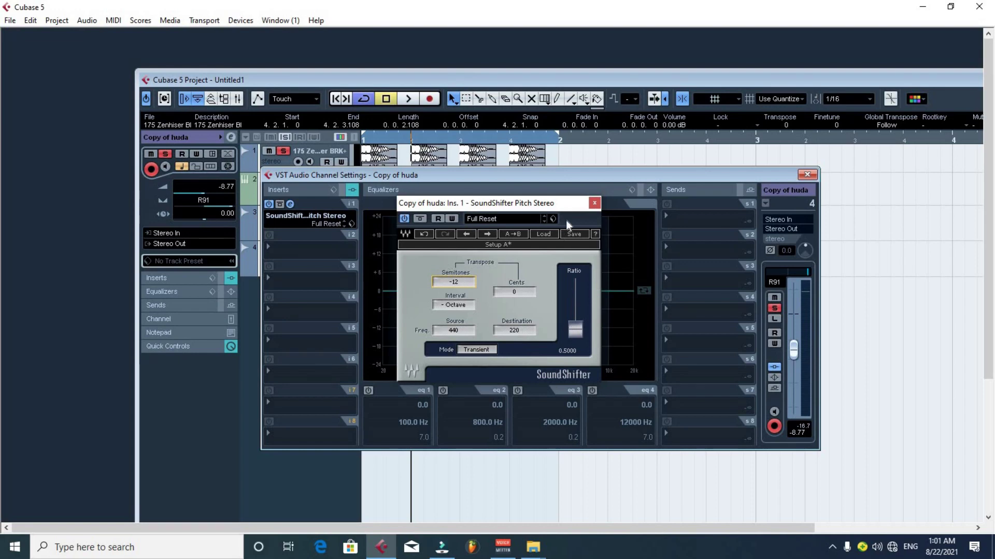
left_click(594, 203)
left_click(239, 77)
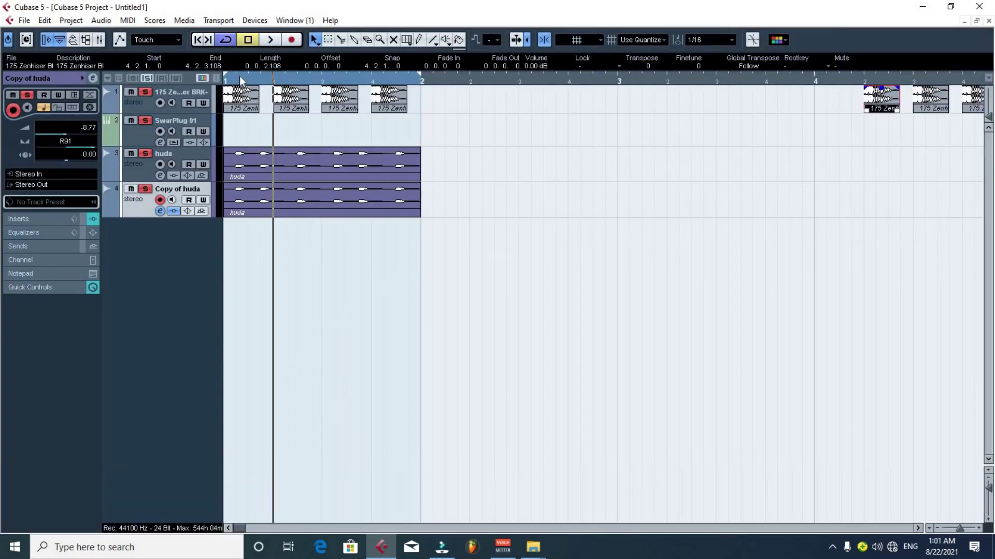
key("space")
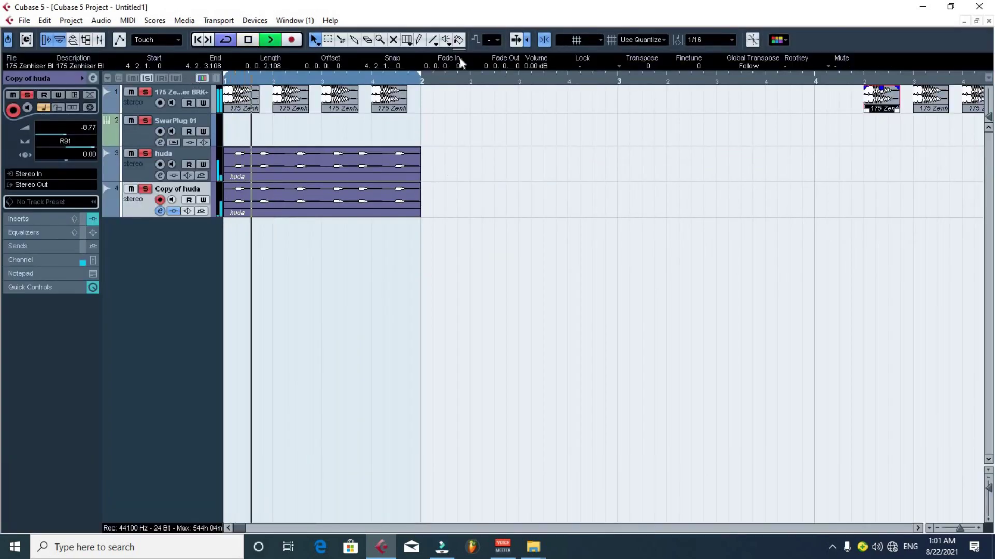
key("space")
Set the SoundShifter transposition on the Copy of huda track to 12 semitones and close the plug-in and channel windows.
left_click(160, 211)
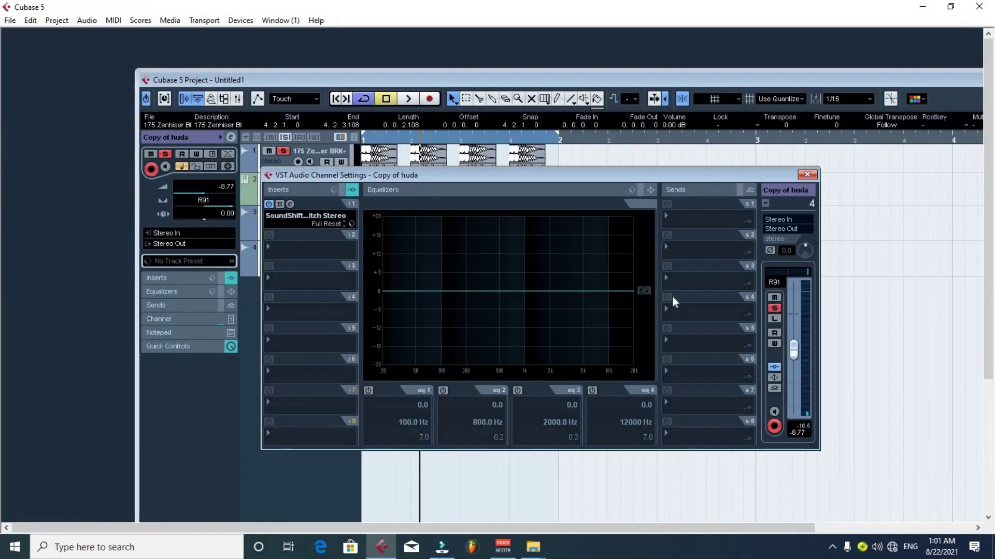
left_click(290, 204)
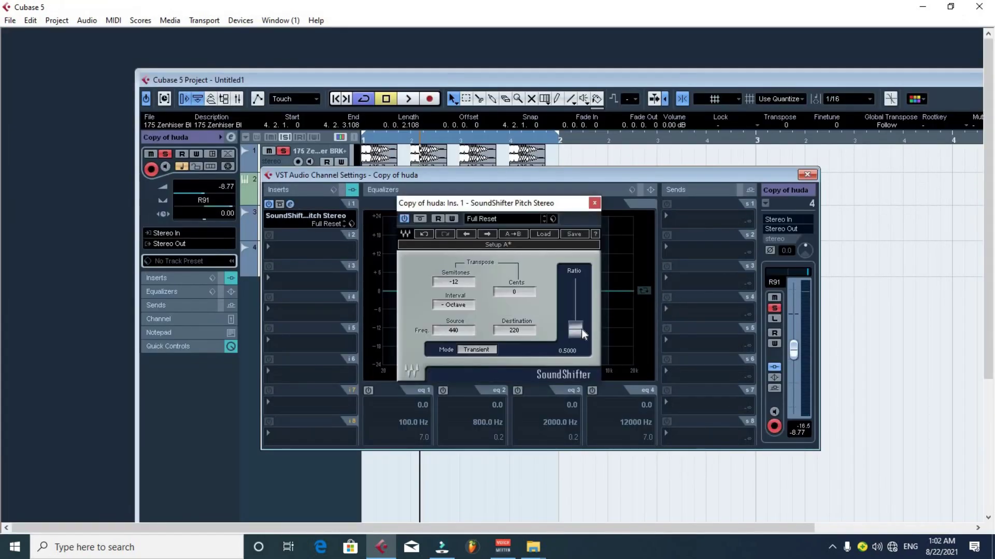
left_click_drag(461, 283, 462, 236)
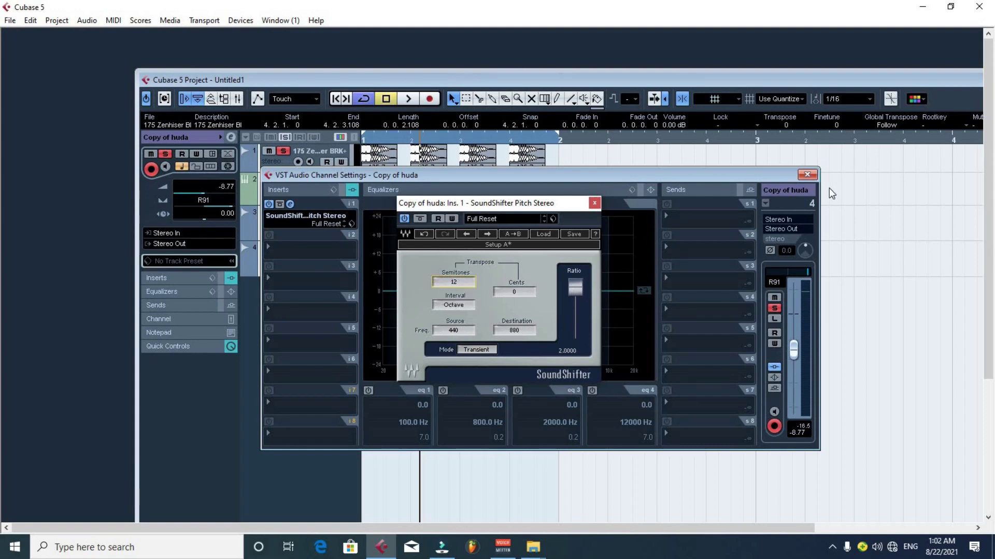
left_click(806, 175)
double_click(465, 81)
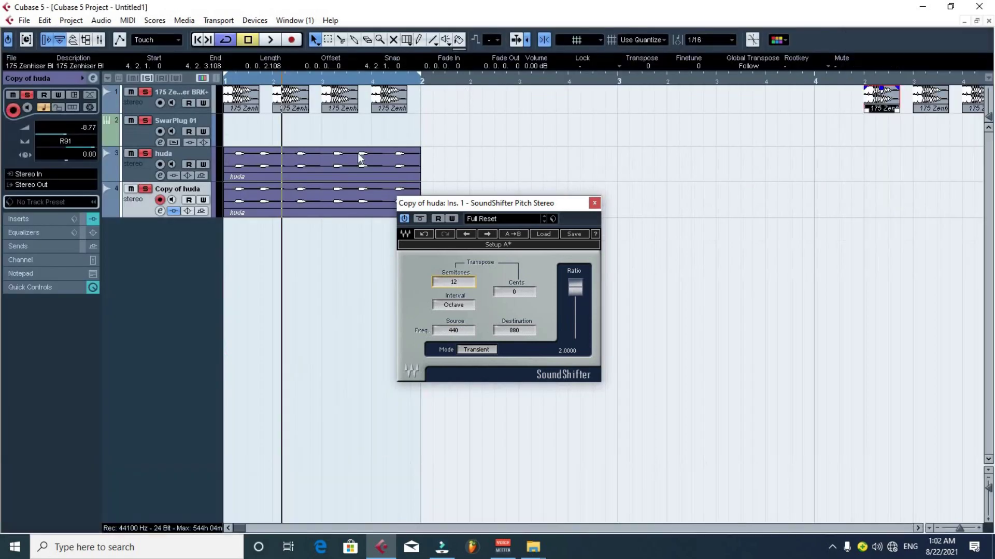
left_click(593, 203)
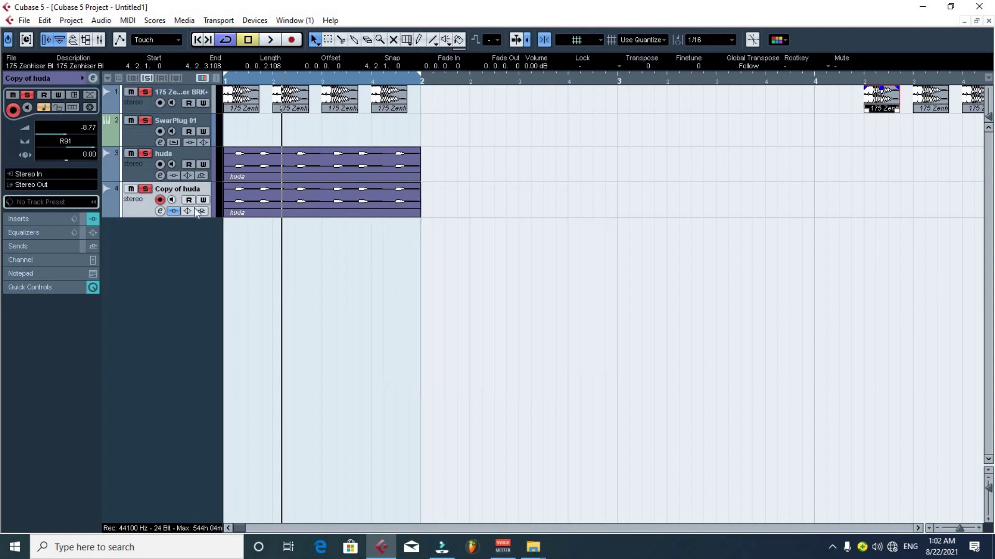
Lower the Copy of huda track's volume to -20.81, comparing loop playback with the track muted and unmuted.
left_click(159, 211)
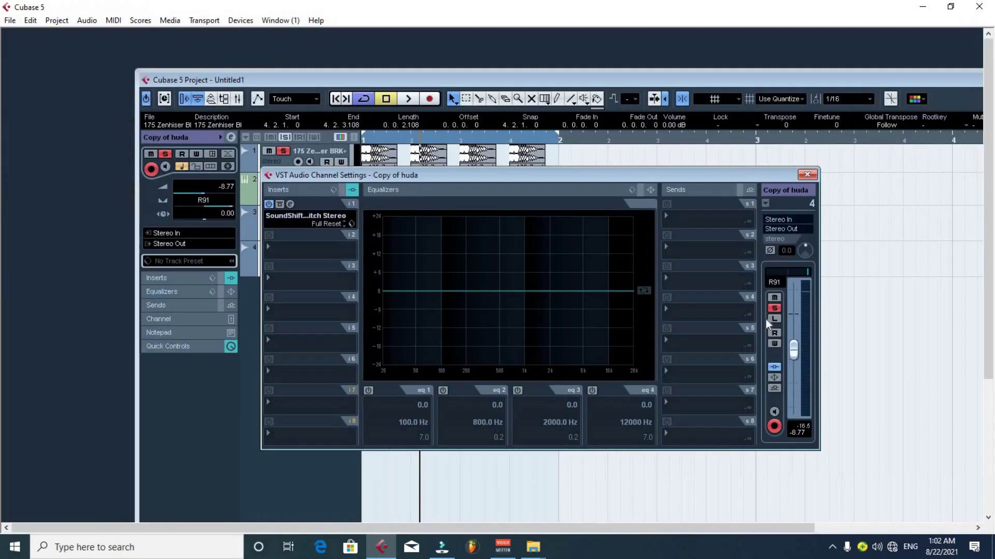
left_click(797, 372)
double_click(516, 80)
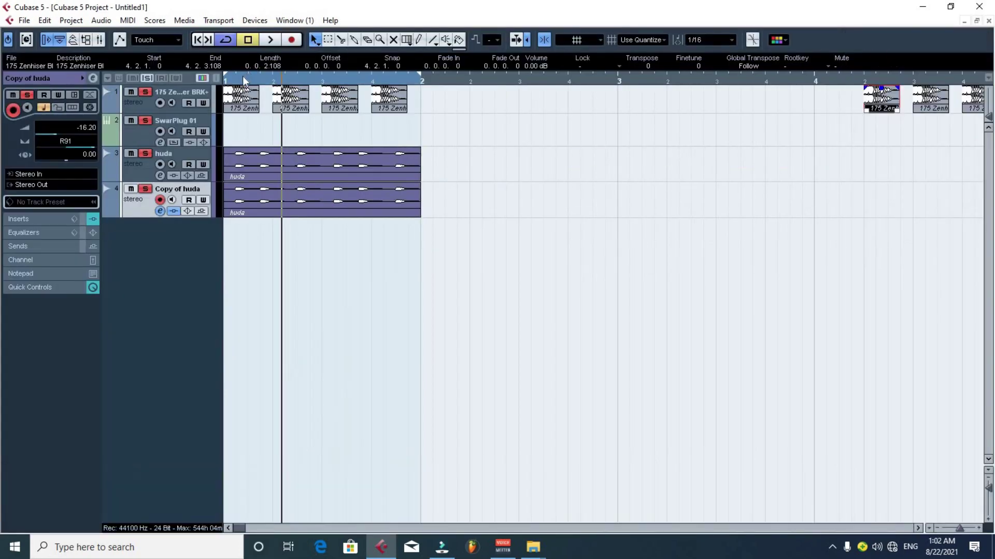
left_click(243, 75)
key("space")
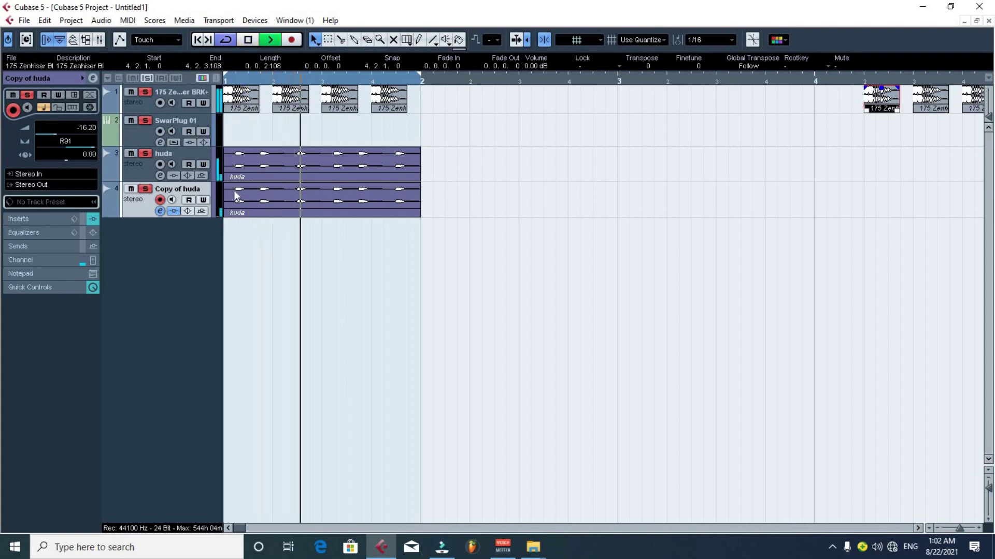
left_click(132, 190)
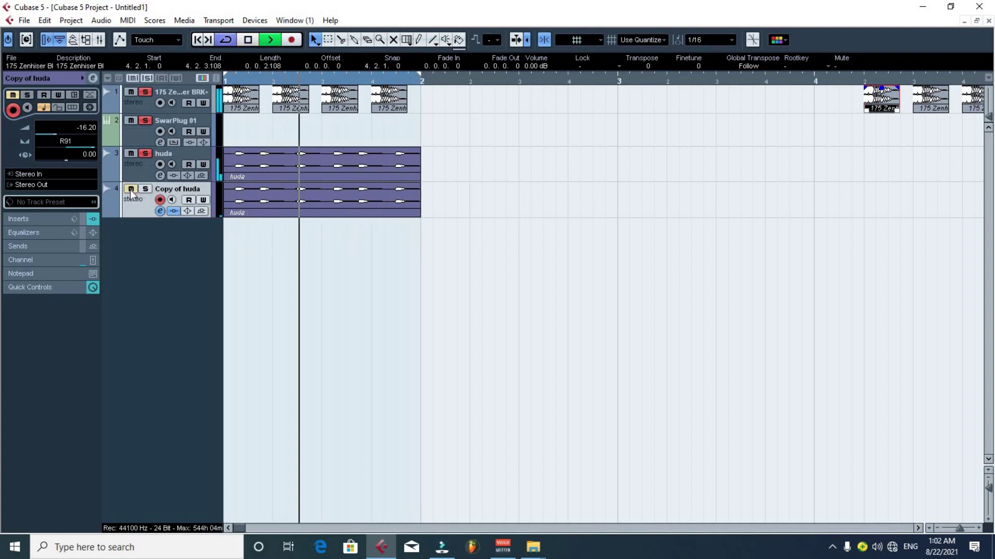
key("space")
left_click(130, 189)
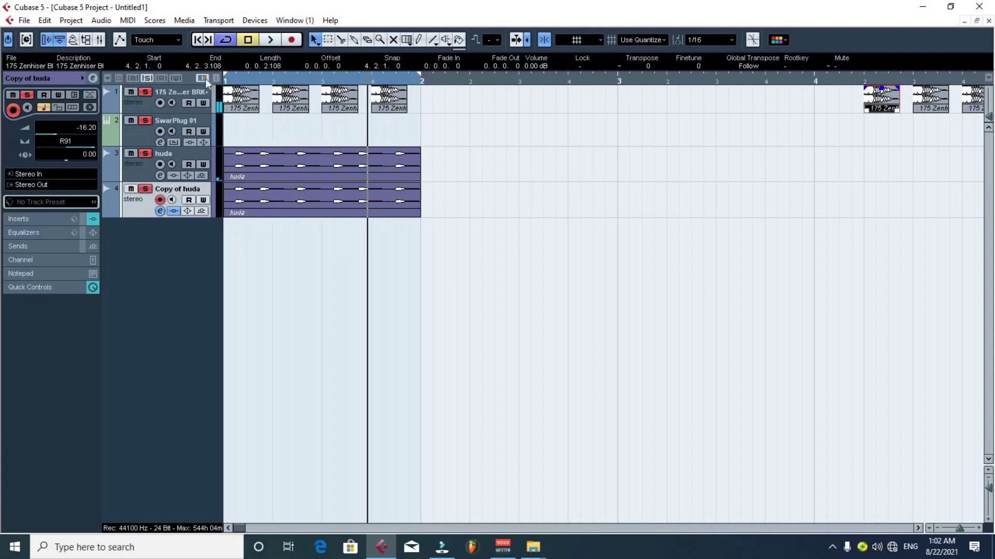
key("space")
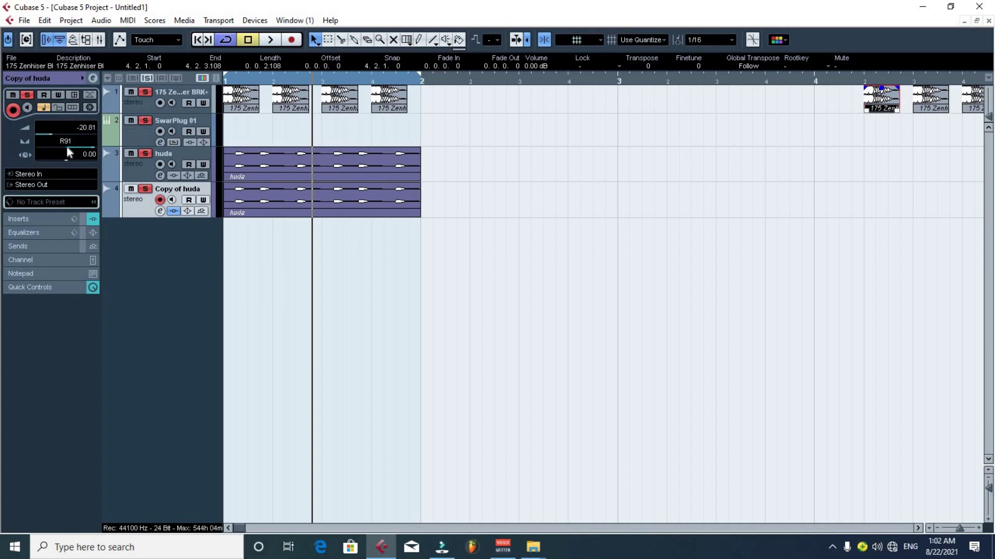
Pan the Copy of huda track to R70 and the huda track to L70 while auditioning the loop.
left_click(139, 167)
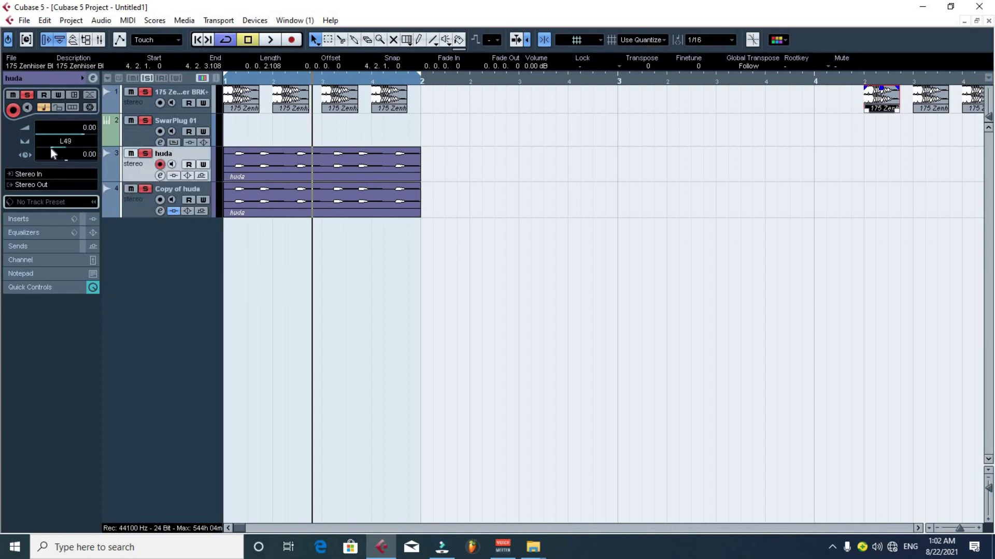
left_click(136, 208)
left_click_drag(66, 148, 96, 144)
left_click(243, 80)
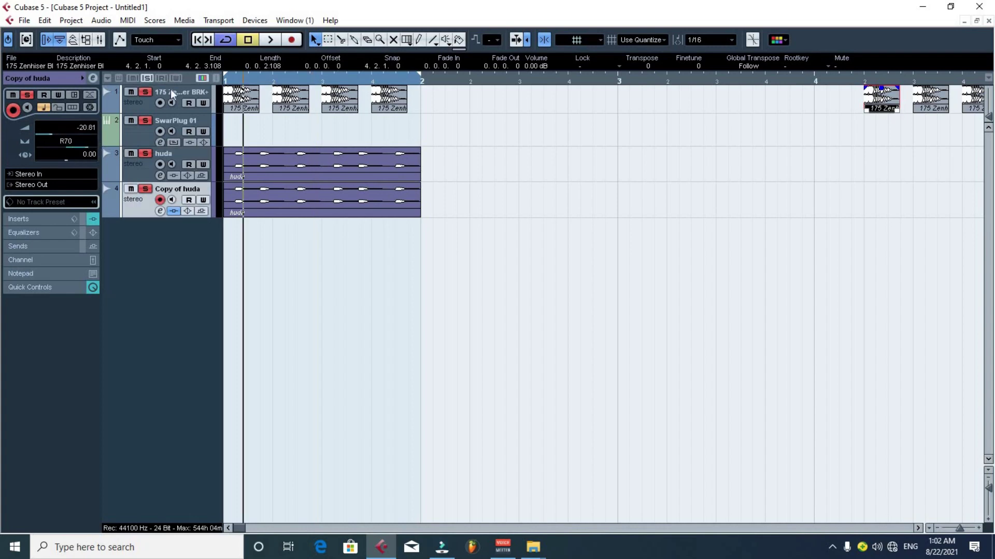
key("space")
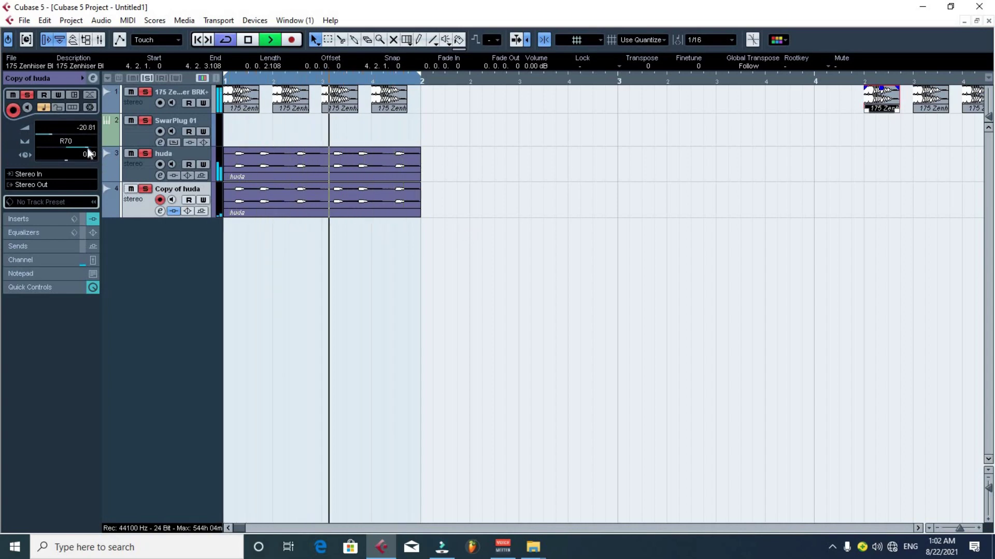
left_click(125, 164)
left_click_drag(57, 145, 49, 148)
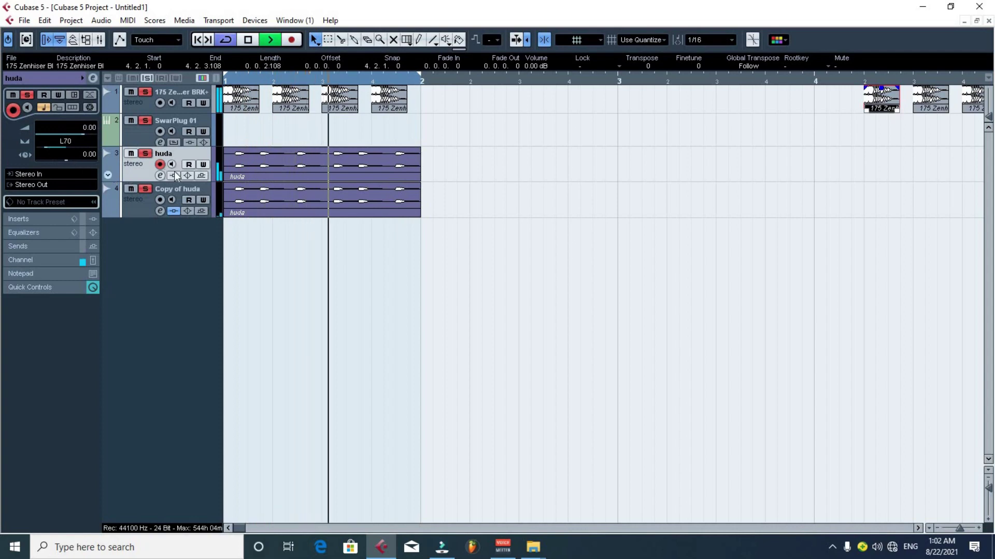
Compare the panned layers in loop playback by muting and unmuting the huda and Copy of huda tracks in turn.
left_click(130, 189)
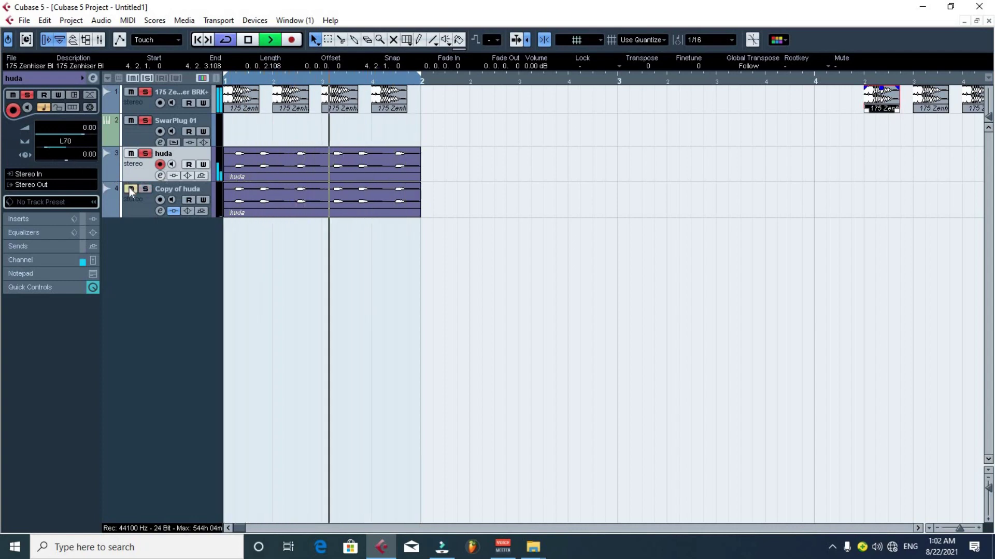
left_click(129, 188)
key("space")
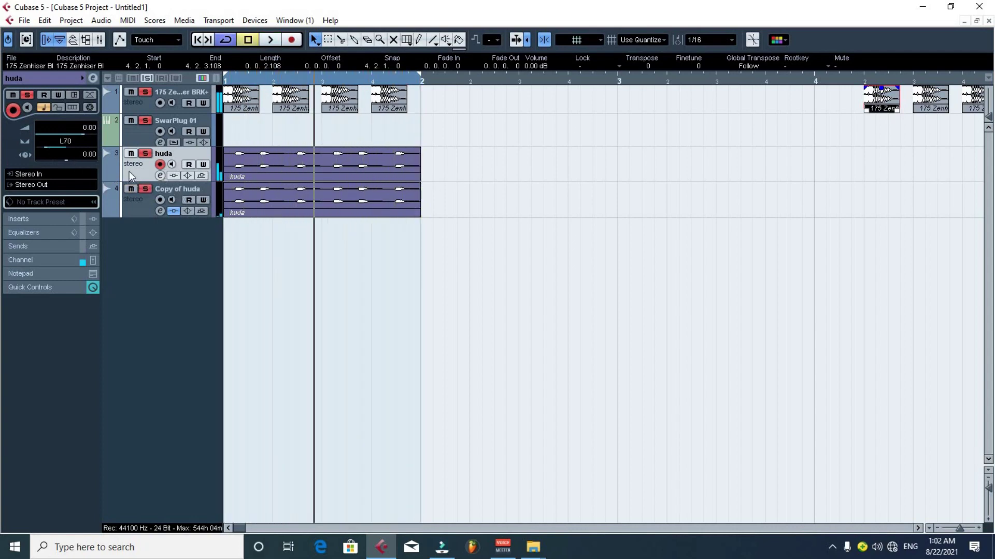
left_click(131, 154)
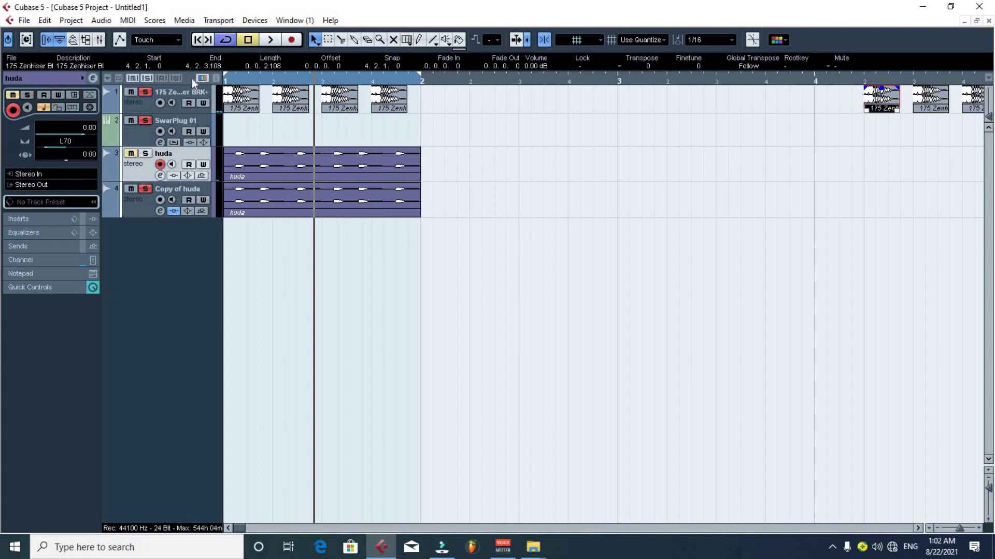
key("space")
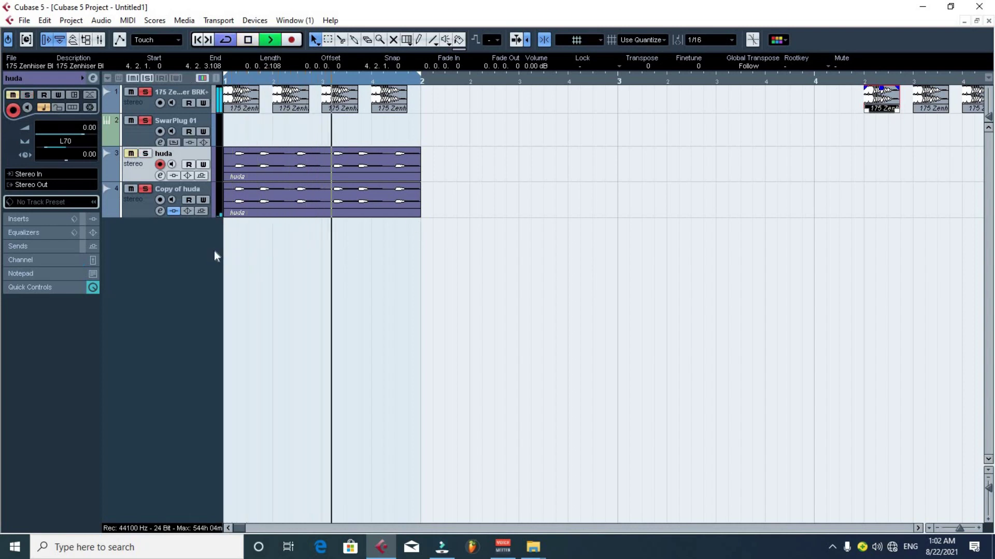
left_click(131, 154)
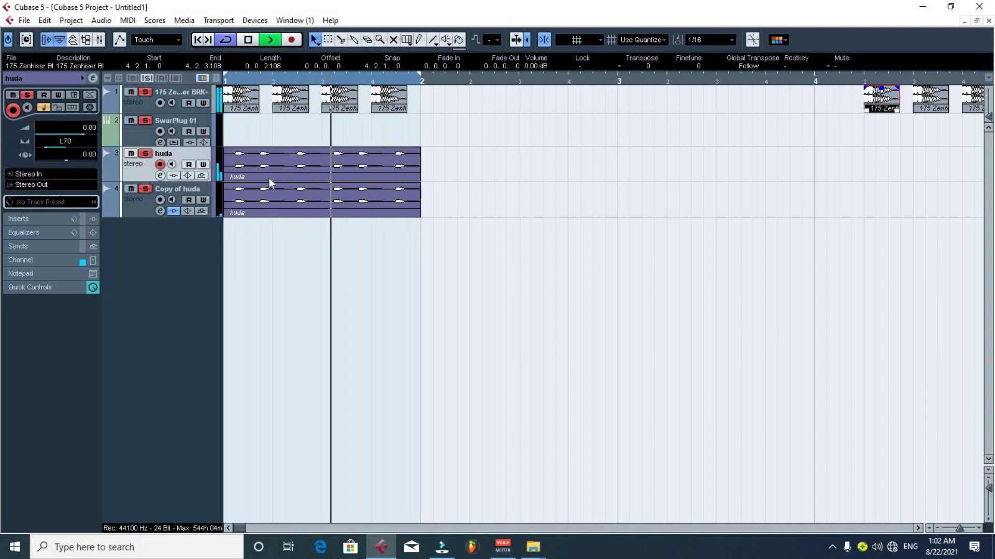
left_click(131, 189)
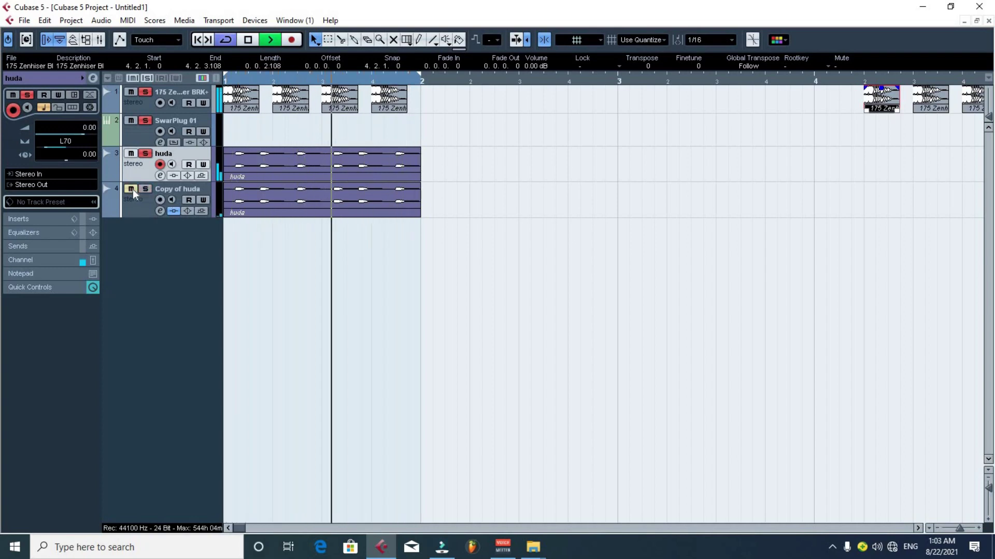
left_click(131, 188)
key("space")
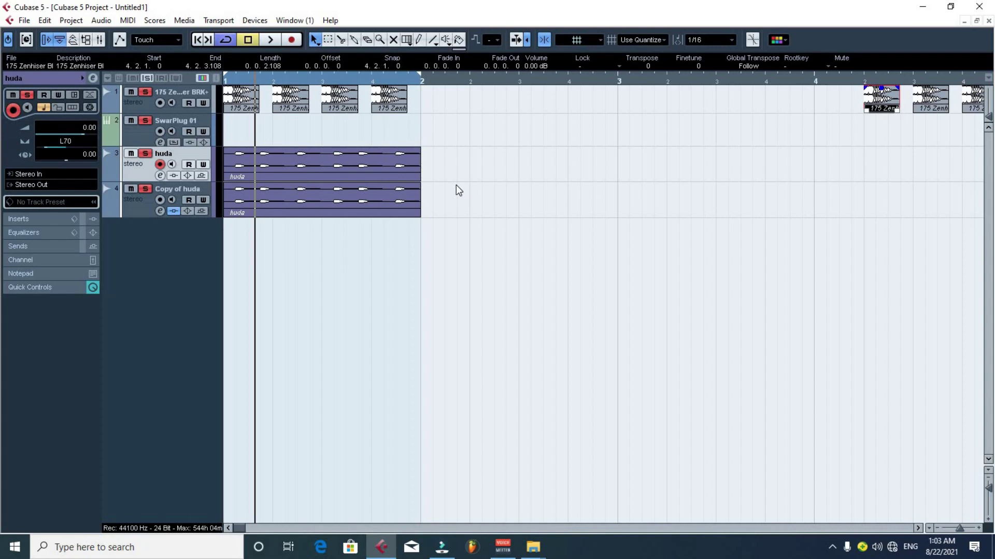
Copy the four kick events from bar 1 into bar 2 and set the loop range around the copies.
left_click_drag(411, 210, 261, 151)
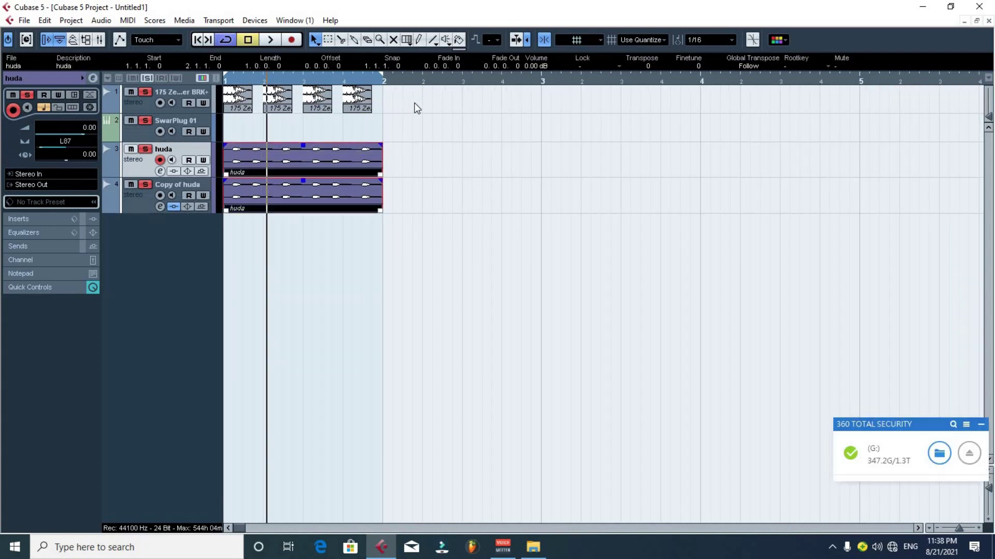
left_click_drag(413, 104, 254, 110)
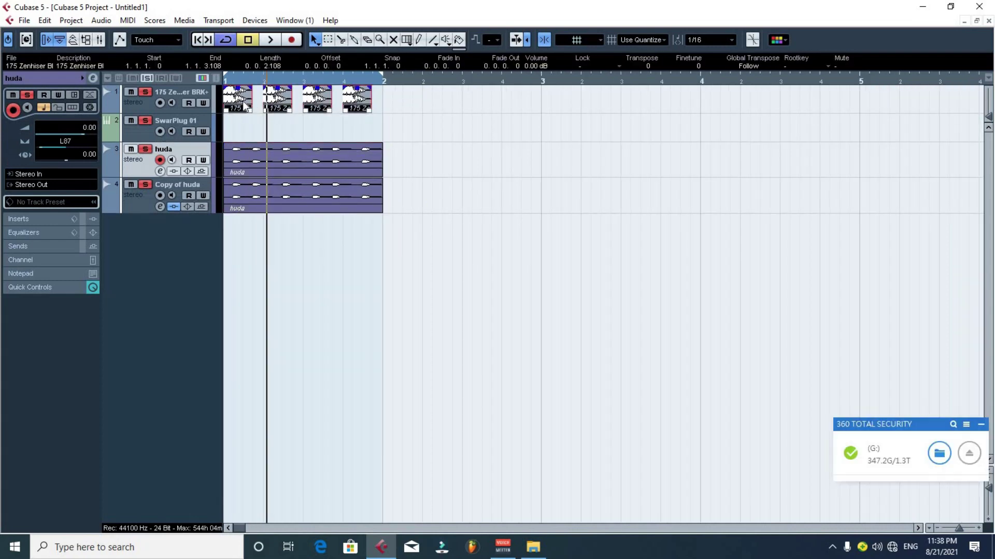
left_click_drag(406, 110, 407, 110)
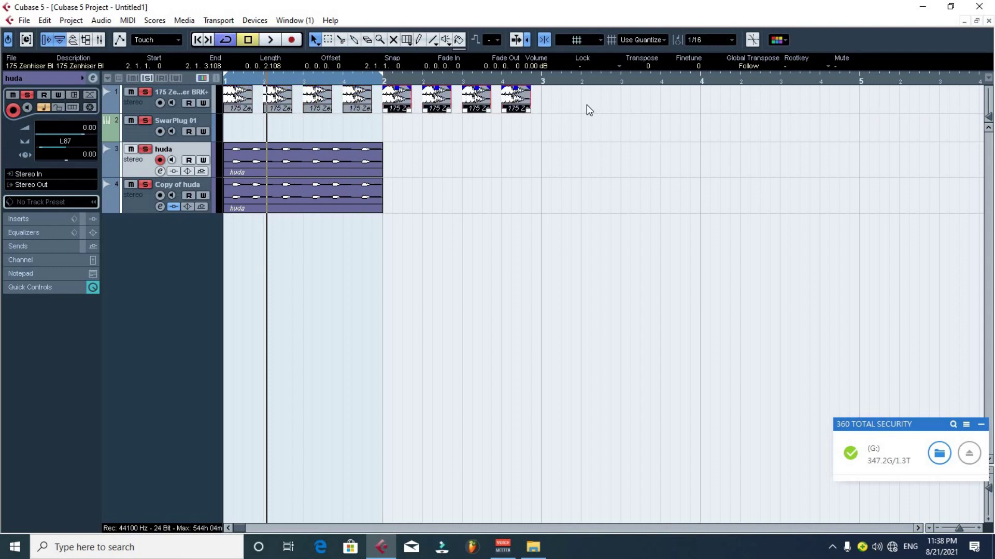
key("p")
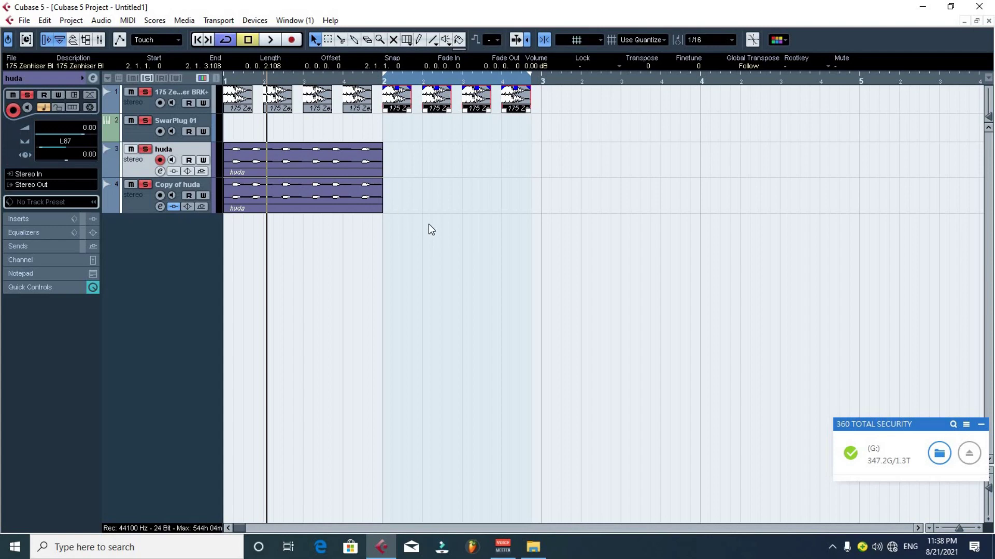
left_click_drag(445, 214, 285, 157)
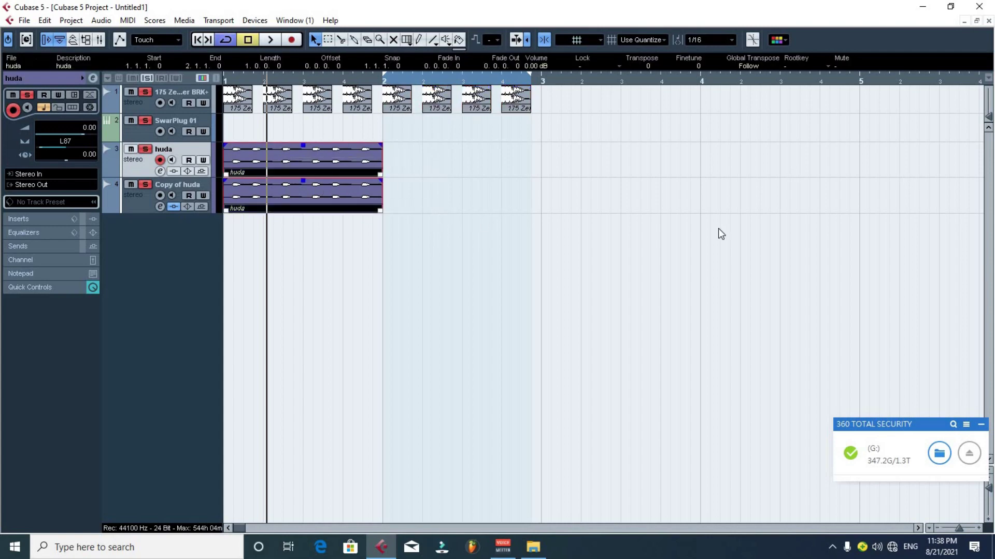
left_click_drag(344, 164, 443, 162)
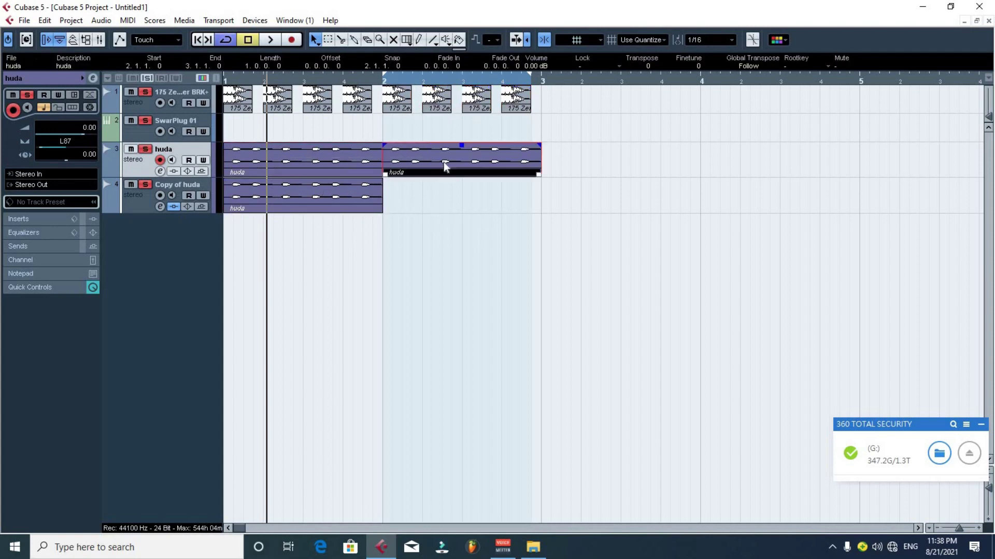
key("Delete")
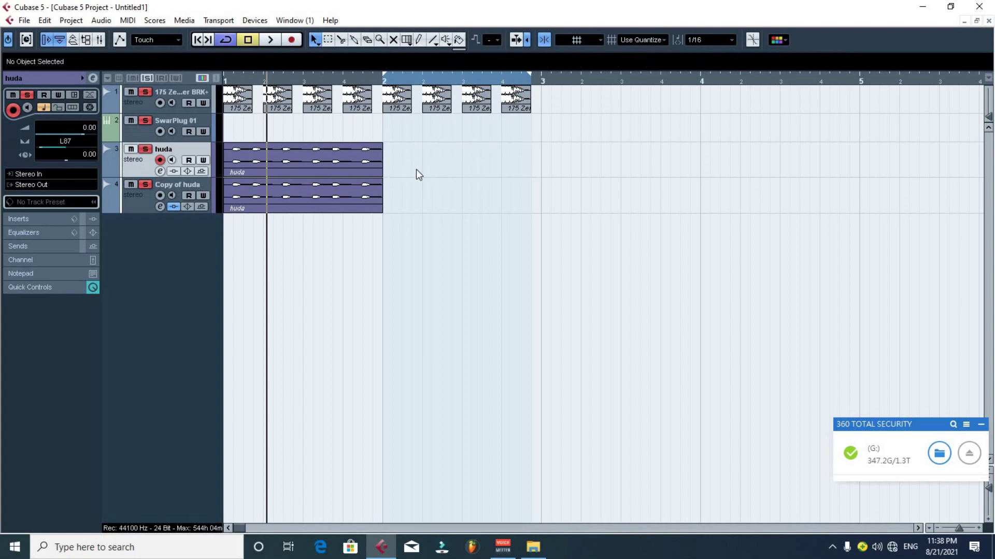
Create an empty one-bar part on the SwarPlug 01 track at bar 2 and remove the Instrument 02 track.
left_click(175, 123)
double_click(416, 131)
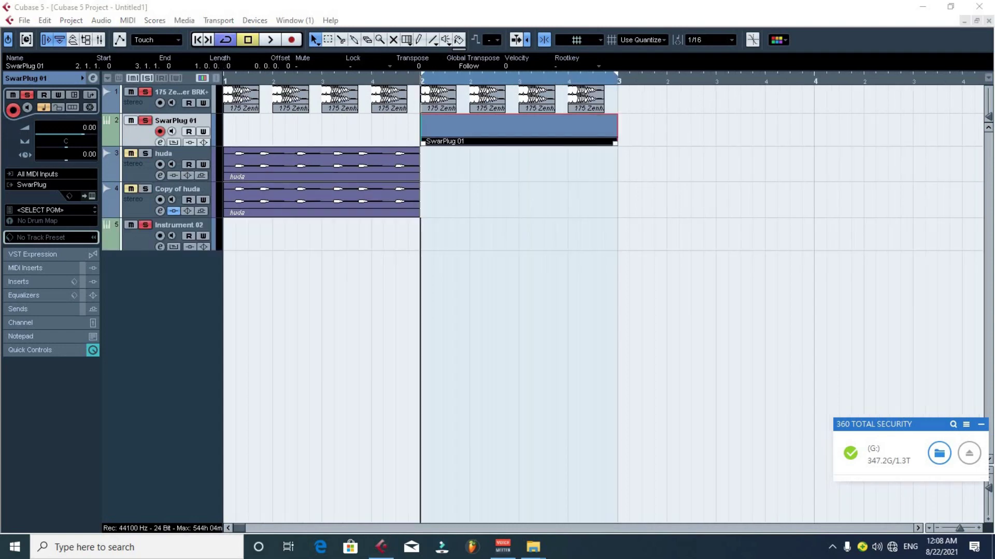
right_click(137, 249)
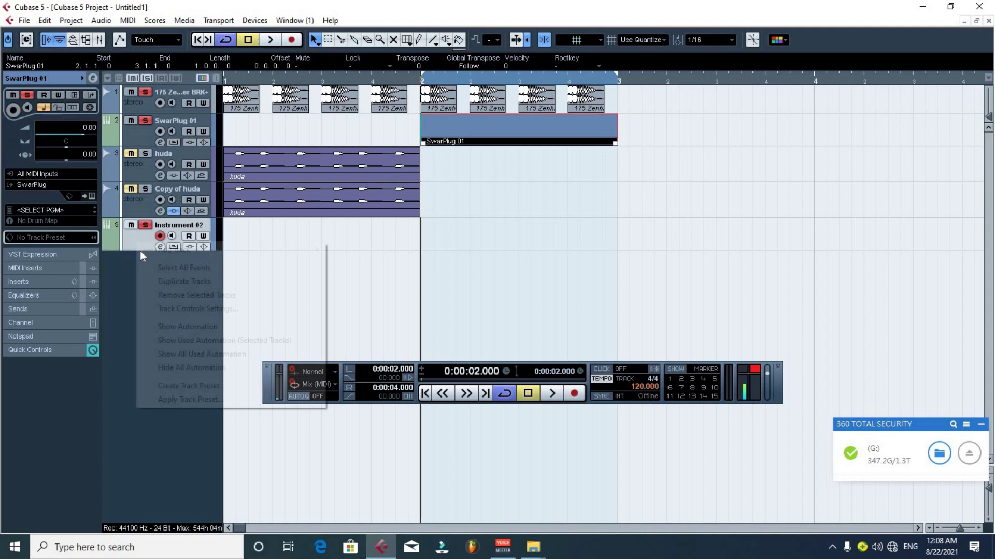
left_click(186, 297)
left_click(170, 121)
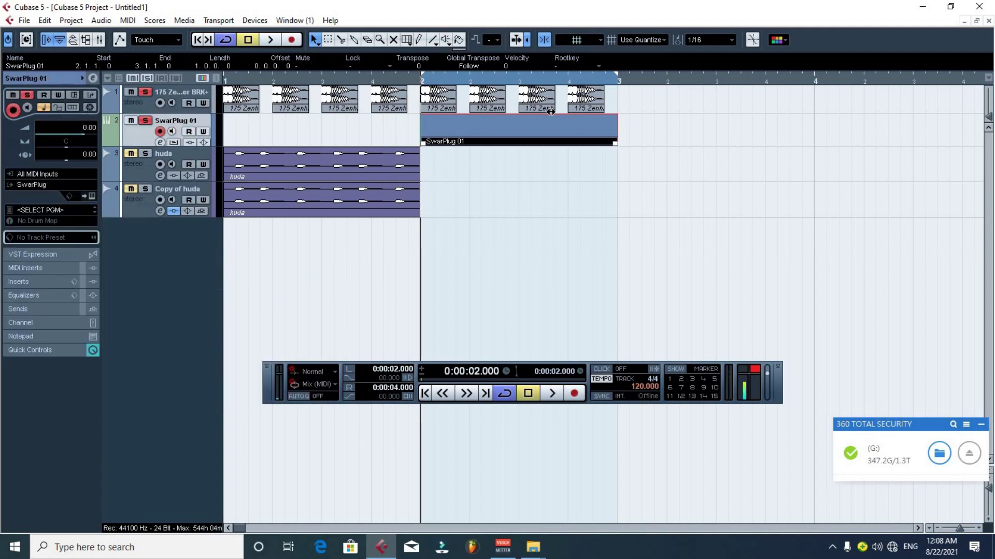
Add a 1/16 D1 note at the very start of the SwarPlug 01 part in bar 2 and return to the project window.
double_click(459, 126)
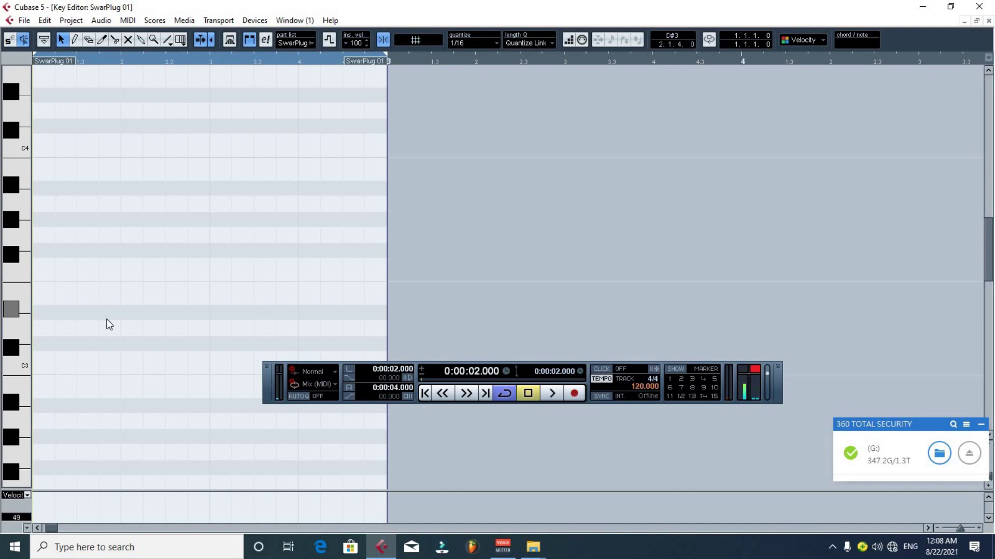
scroll(154, 330, "down", 3)
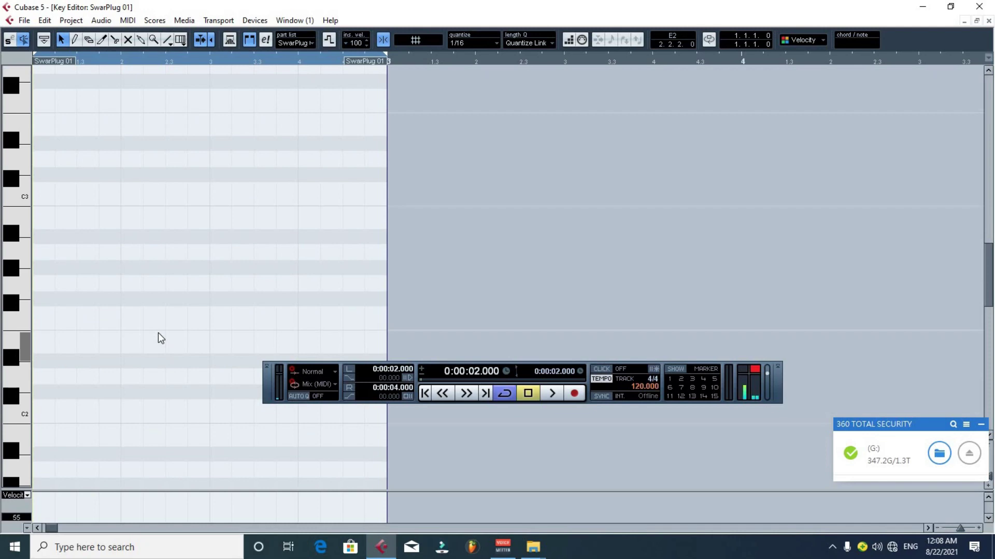
scroll(157, 332, "down", 3)
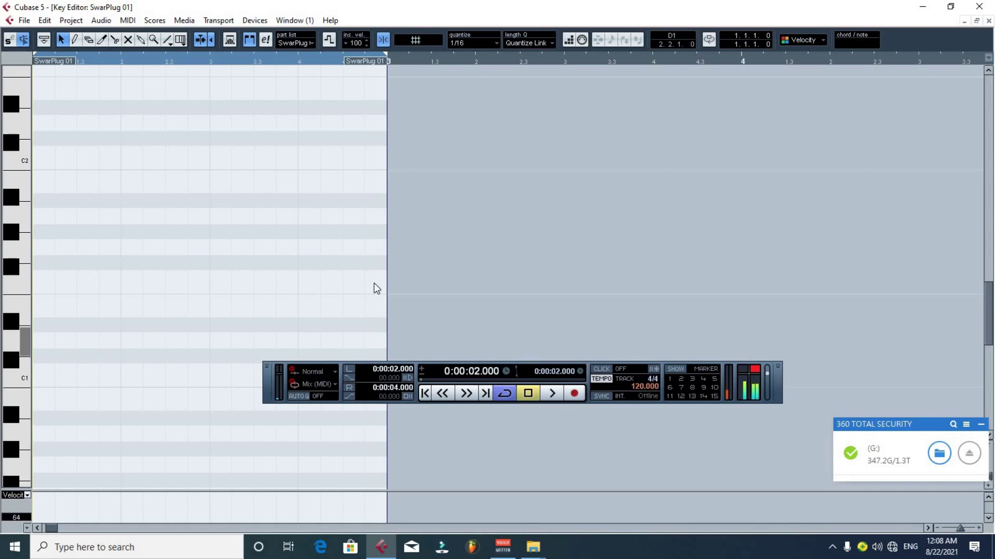
left_click(75, 40)
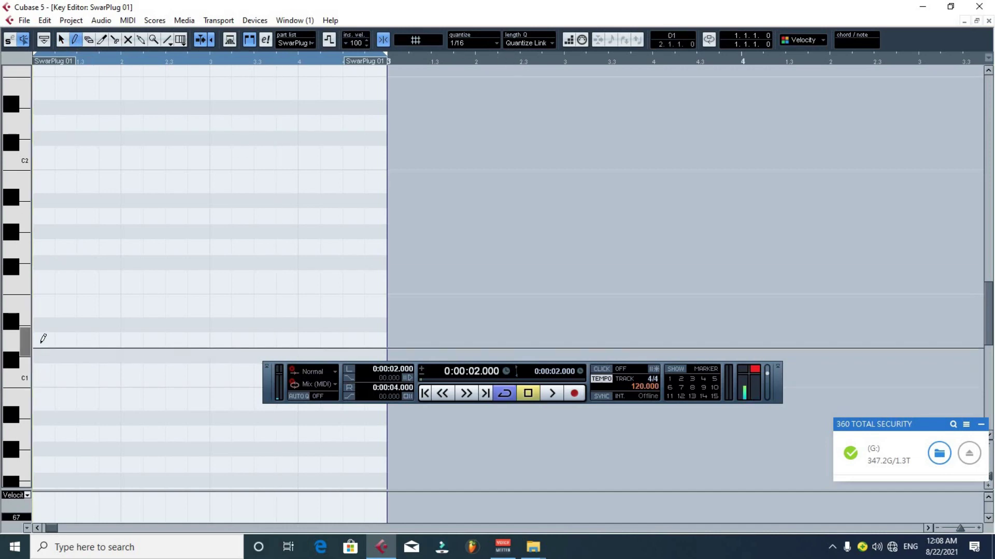
left_click(43, 340)
left_click(965, 23)
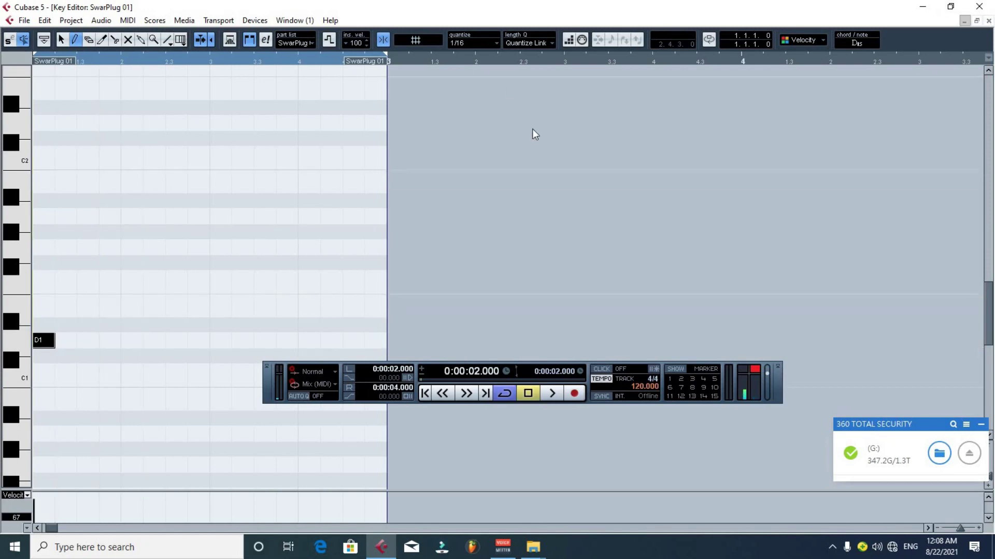
double_click(680, 78)
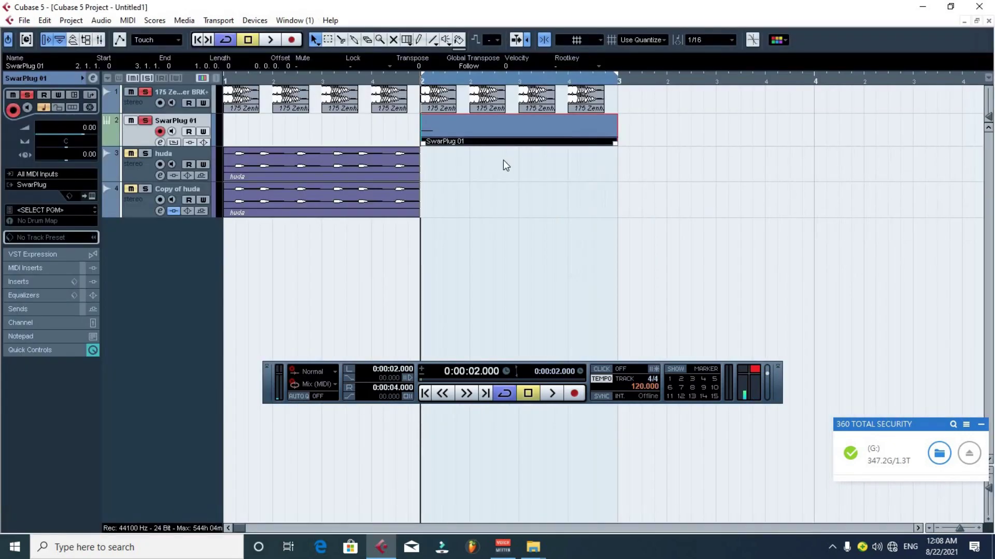
Add a 1/16 note directly after the D1 note in the SwarPlug 01 part and raise it to F1, auditioning the loop.
key("space")
double_click(446, 125)
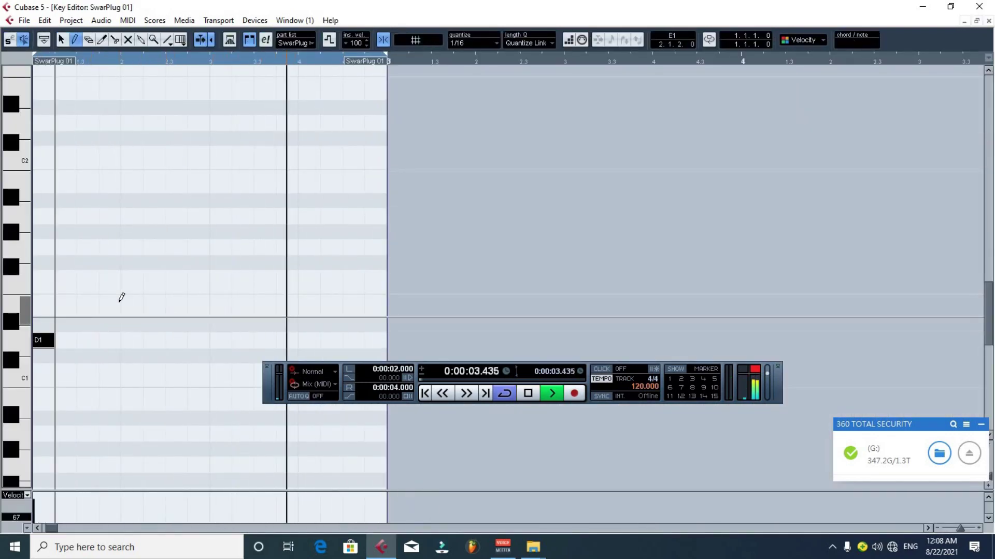
left_click(66, 310)
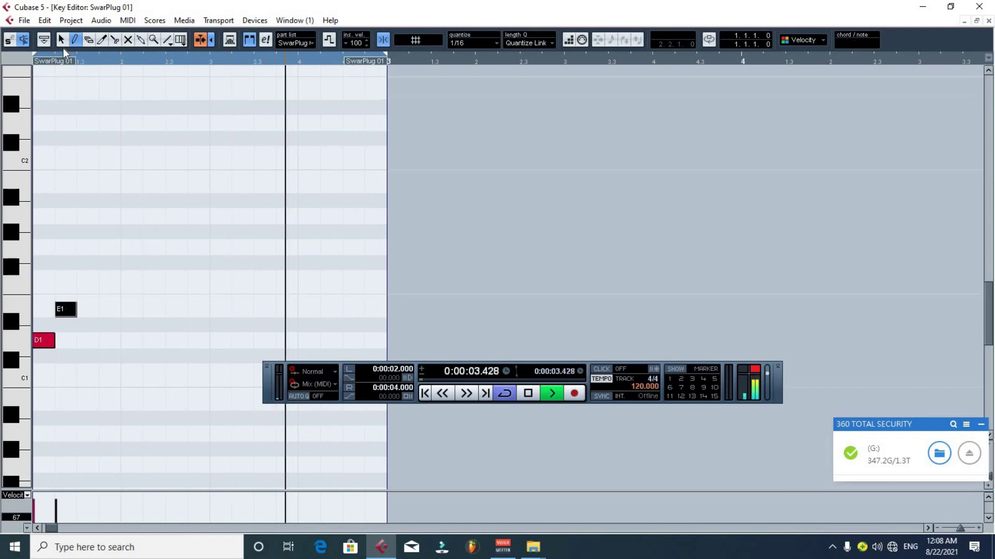
key("space")
left_click_drag(66, 313, 67, 282)
left_click_drag(75, 60, 20, 80)
key("space")
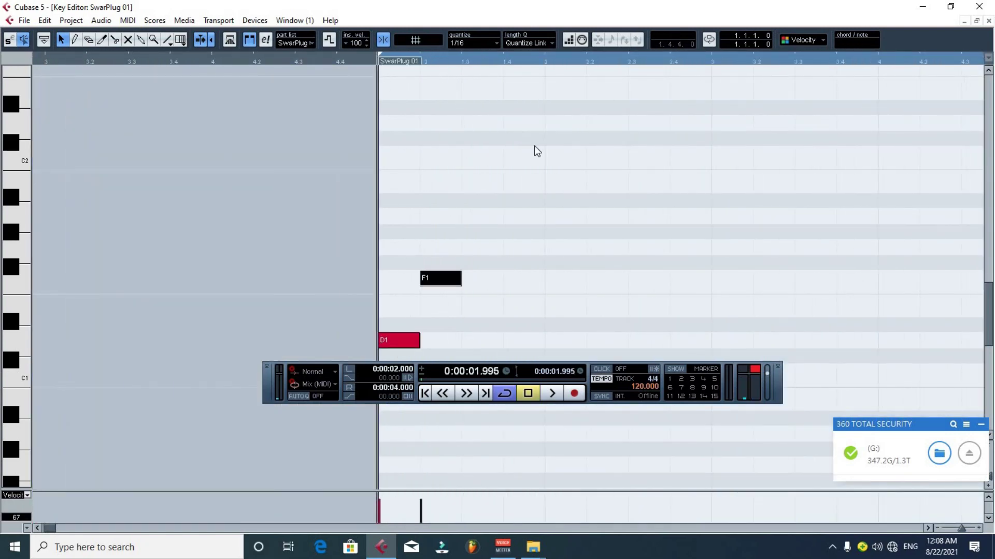
Copy the F1 note to the fourth sixteenth of the first beat and check it in loop playback.
key("g")
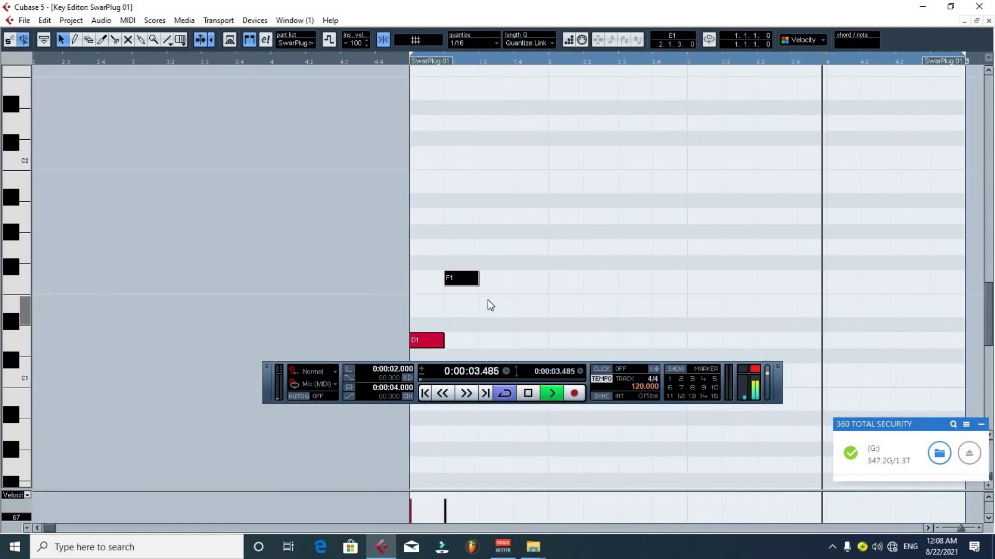
key("g")
key("g")
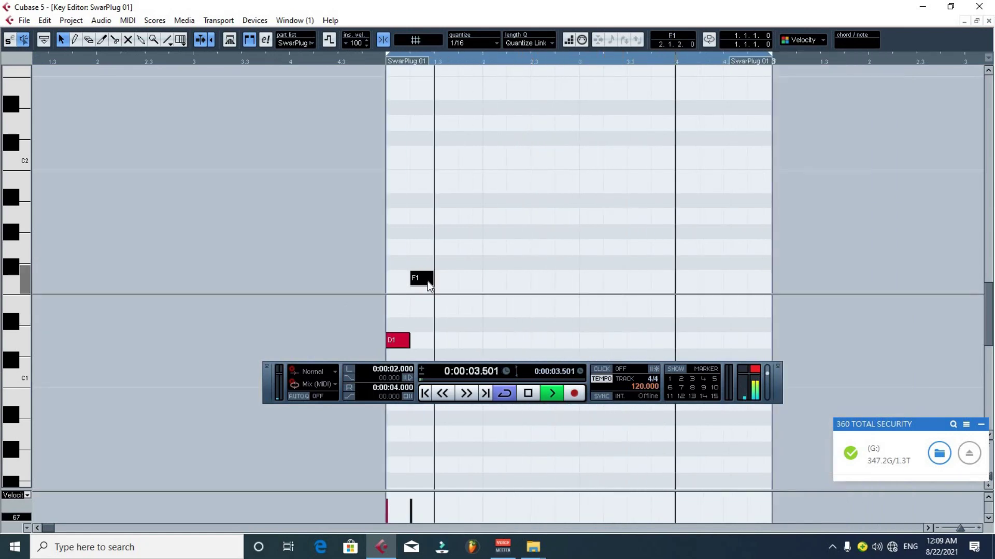
mouse_move(429, 280)
left_mouse_down()
mouse_move(477, 279)
mouse_move(415, 280)
left_mouse_up()
key("ctrl+d")
left_click_drag(489, 280, 465, 282)
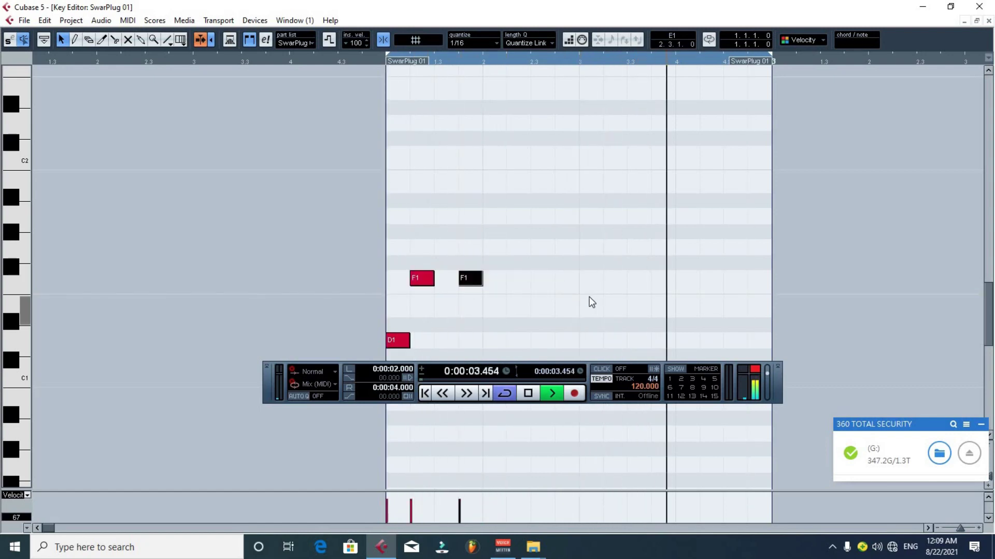
key("space")
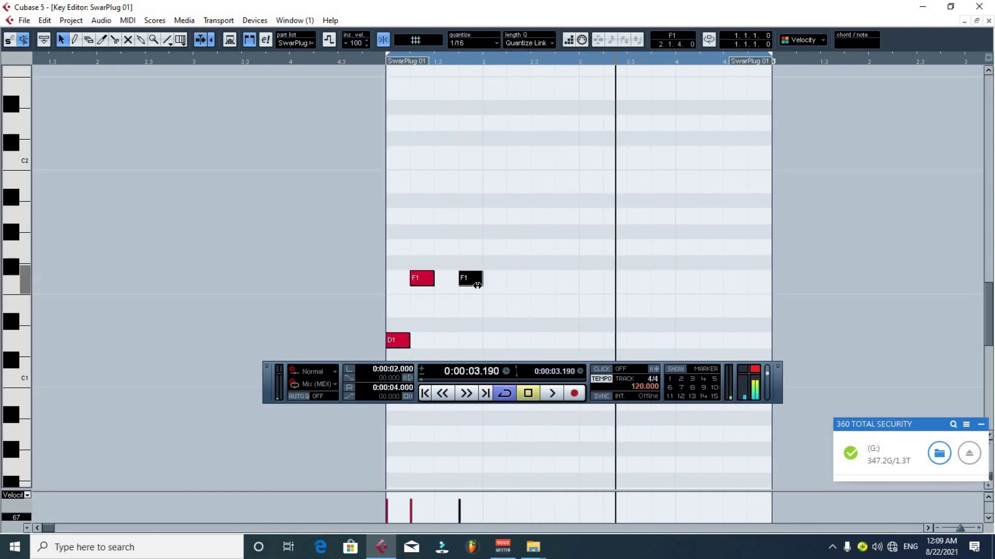
Add a 1/16 D1 note at the start of beat 2 and audition the pattern from the beginning of the part.
scroll(348, 78, "down", 3)
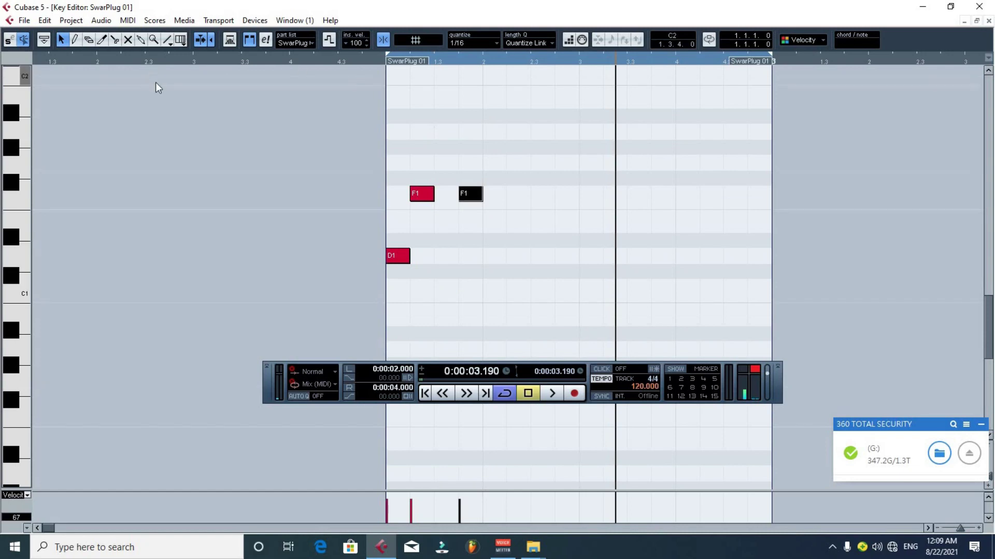
left_click(75, 39)
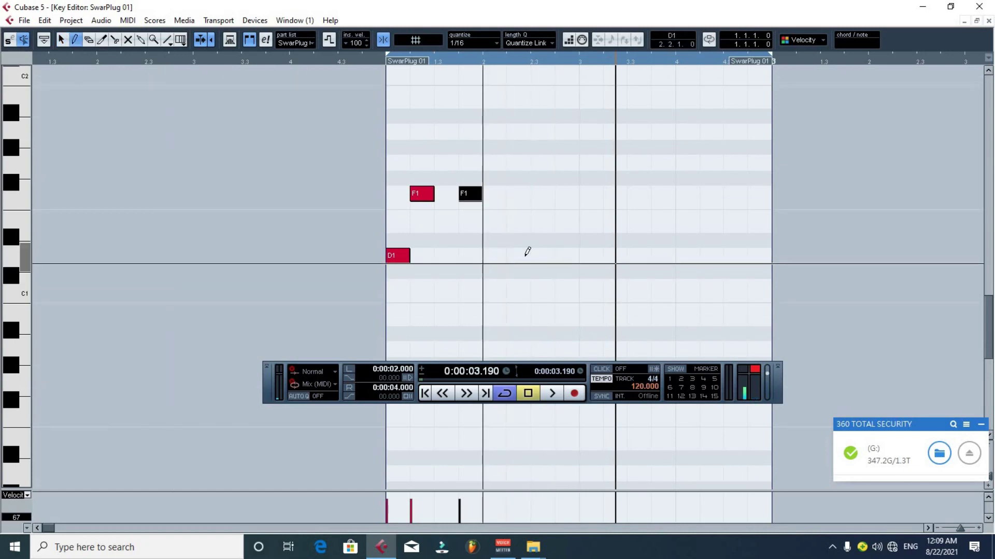
left_click(489, 255)
left_click(383, 64)
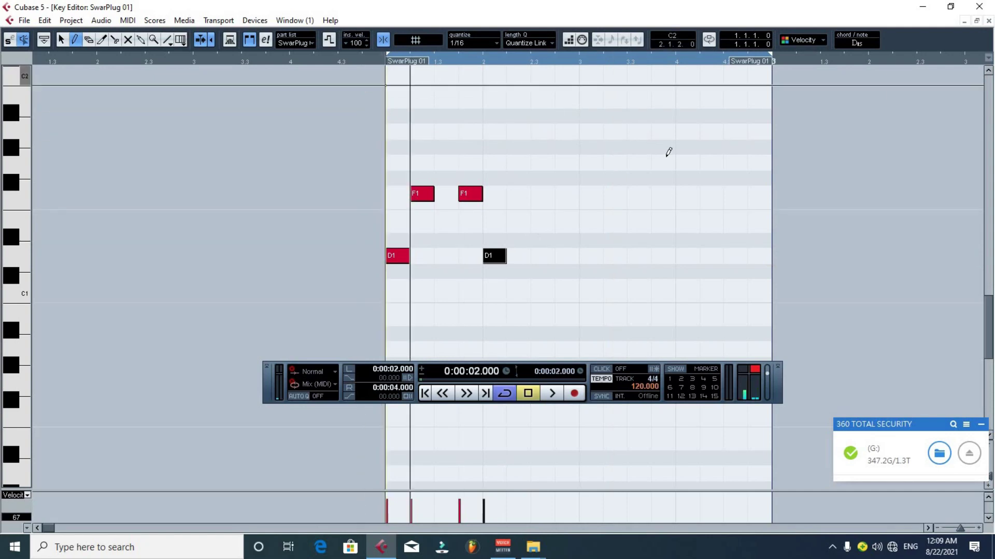
key("space")
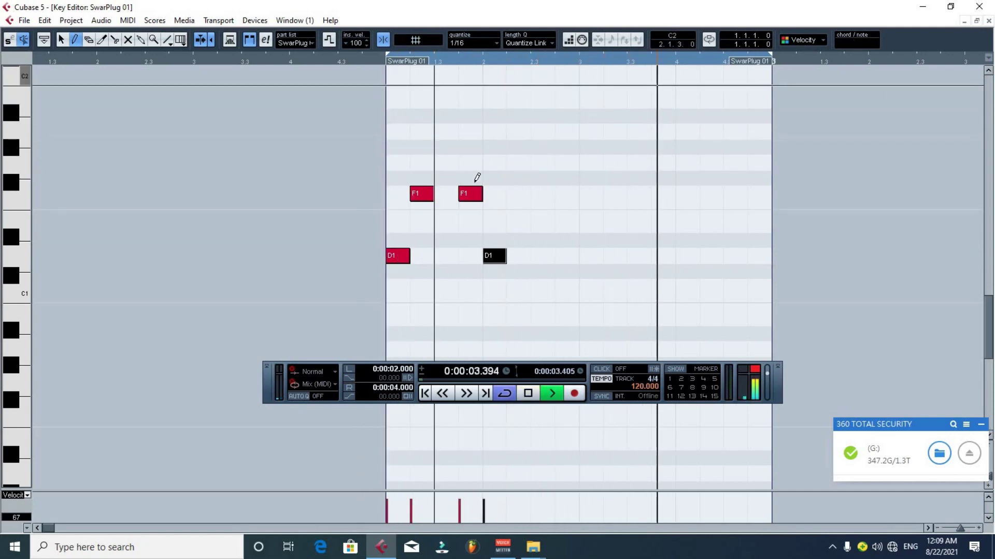
key("space")
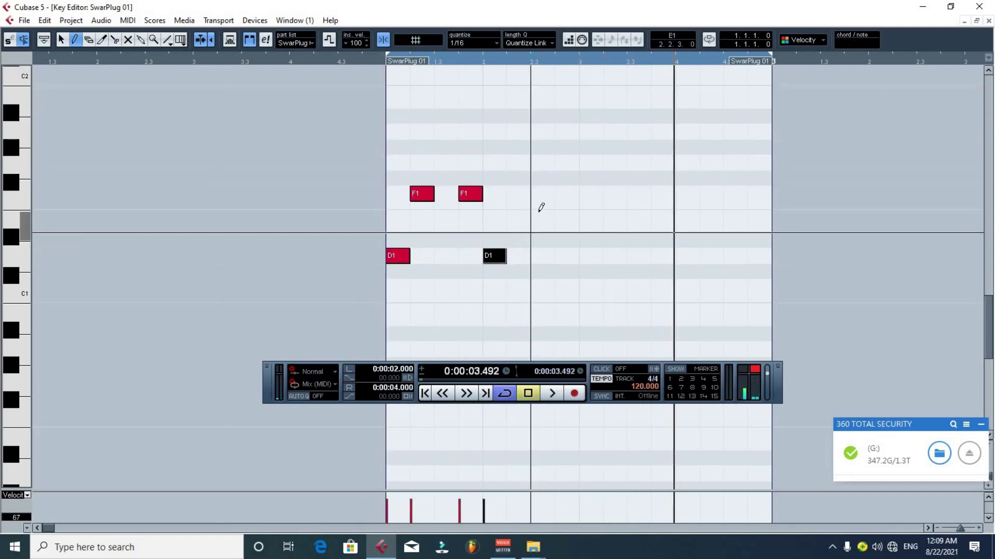
Add a 1/16 E1 note on the third sixteenth of beat 2, audition the pattern and return to the project window.
left_click(537, 216)
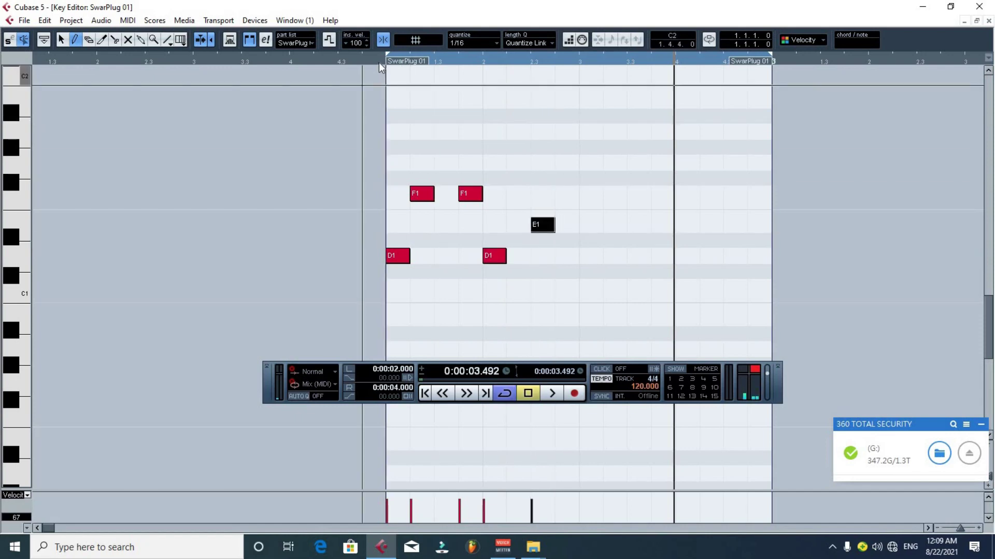
key("space")
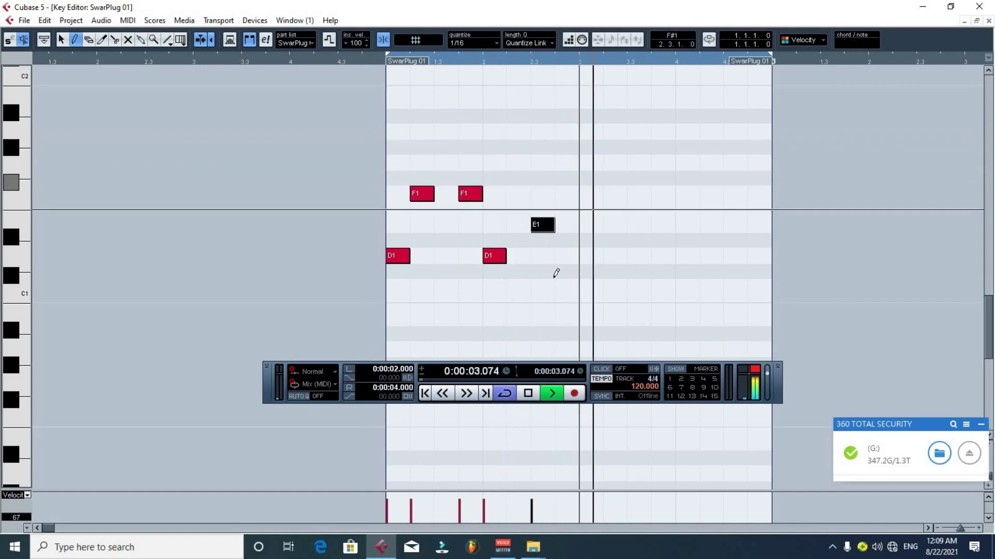
left_click(60, 40)
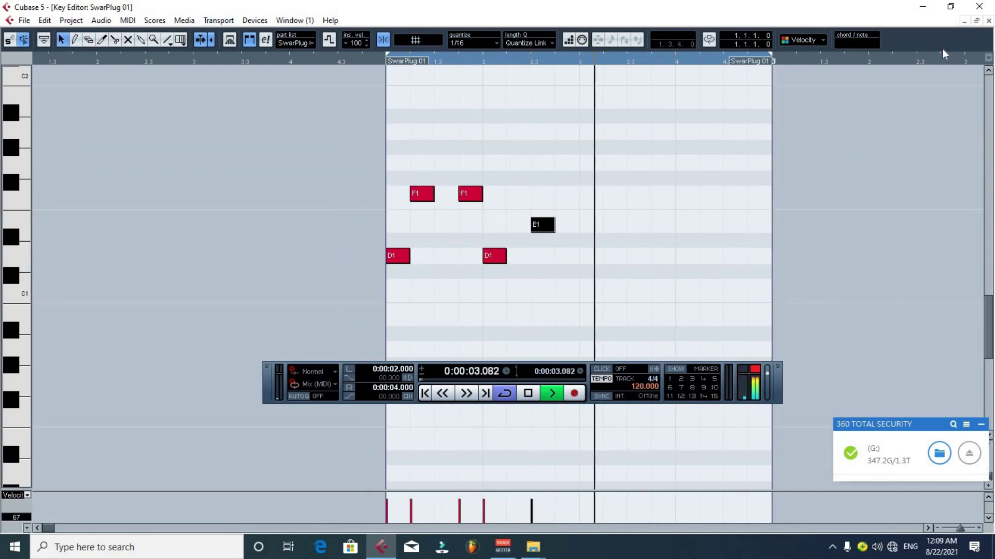
left_click(962, 21)
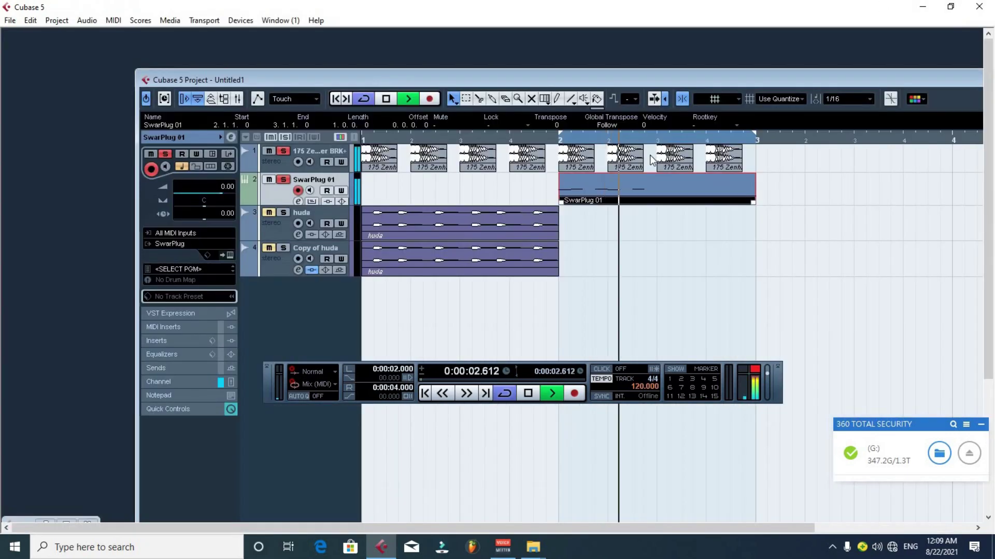
double_click(631, 80)
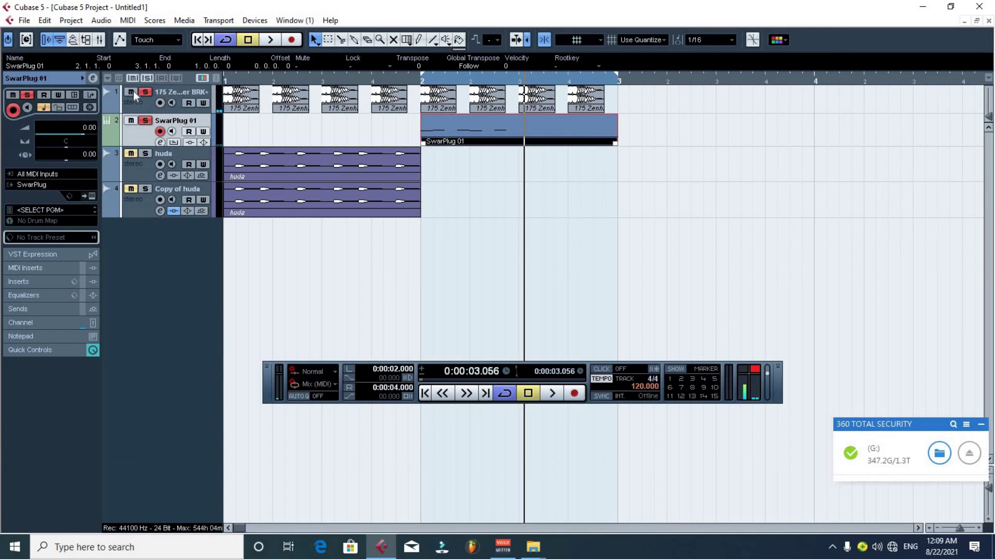
Mute the kick track, play the loop from bar 2 and reopen the SwarPlug 01 part in the Key Editor.
left_click(422, 83)
key("space")
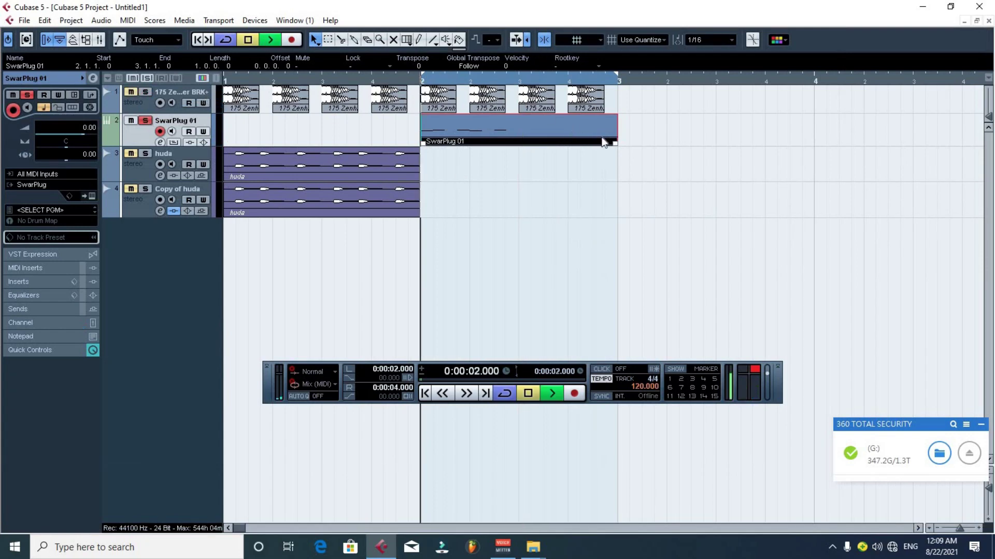
double_click(520, 142)
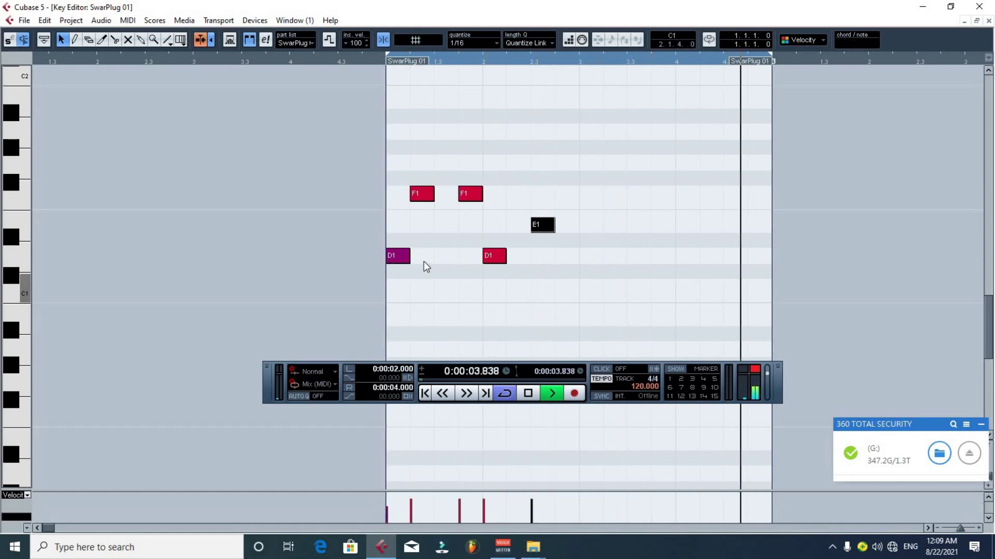
Try lowering the opening D1 note to C#1 and audition the pattern from the start of the loop.
left_click(400, 259)
key("space")
left_click(400, 259)
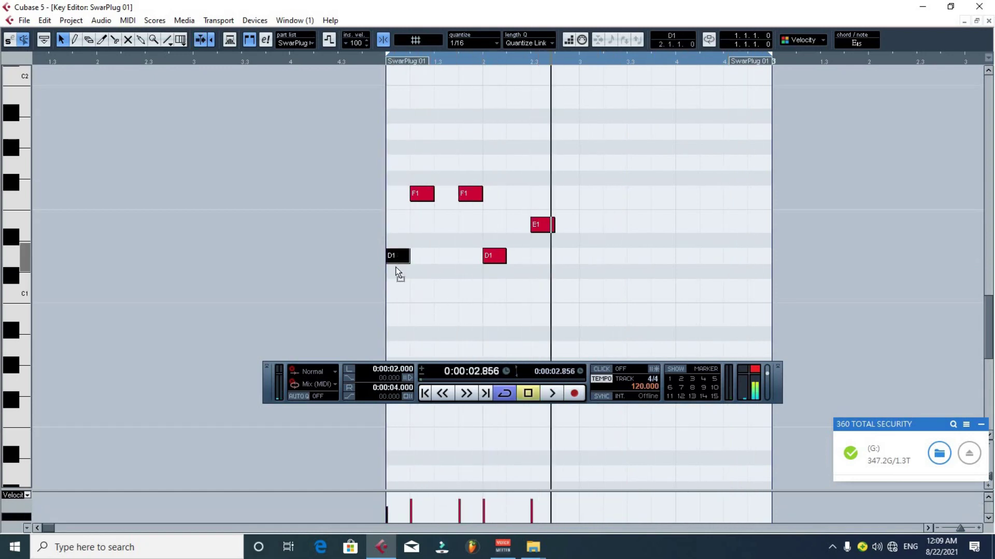
left_click_drag(395, 268, 400, 275)
key("KP_1")
key("space")
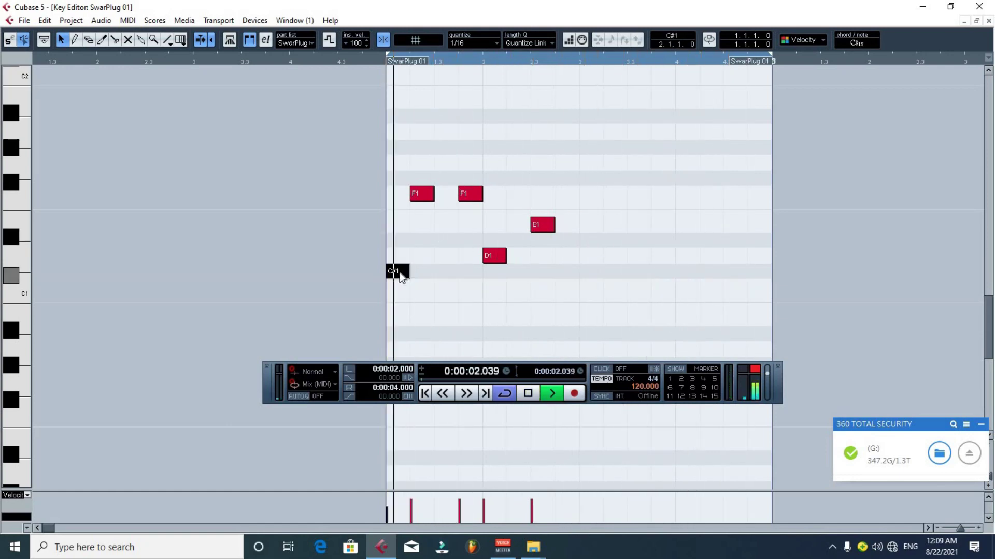
Move the opening note to D#1, audition the pattern from the start of the part and return to the project window.
left_click_drag(398, 272, 397, 246)
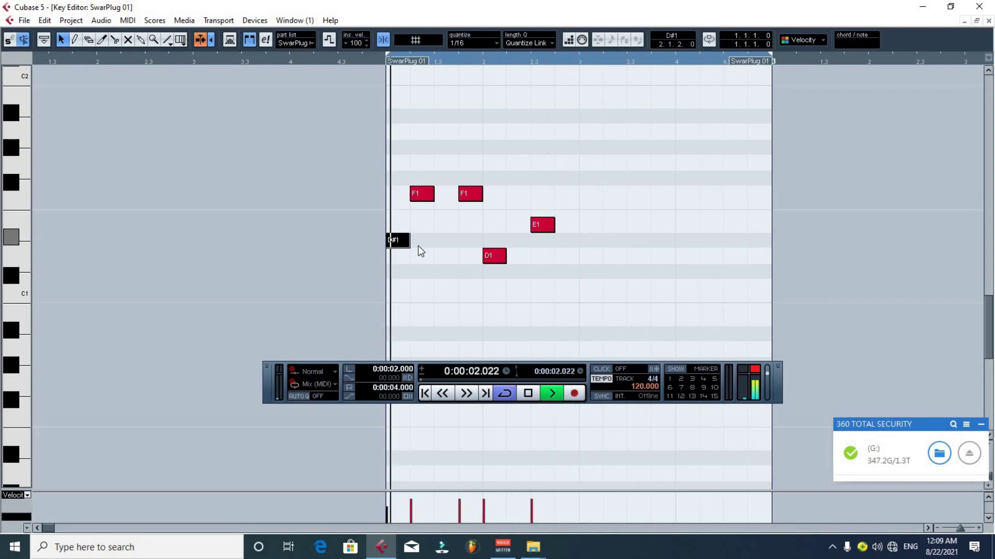
mouse_move(398, 240)
left_mouse_down()
mouse_move(401, 256)
mouse_move(400, 242)
left_mouse_up()
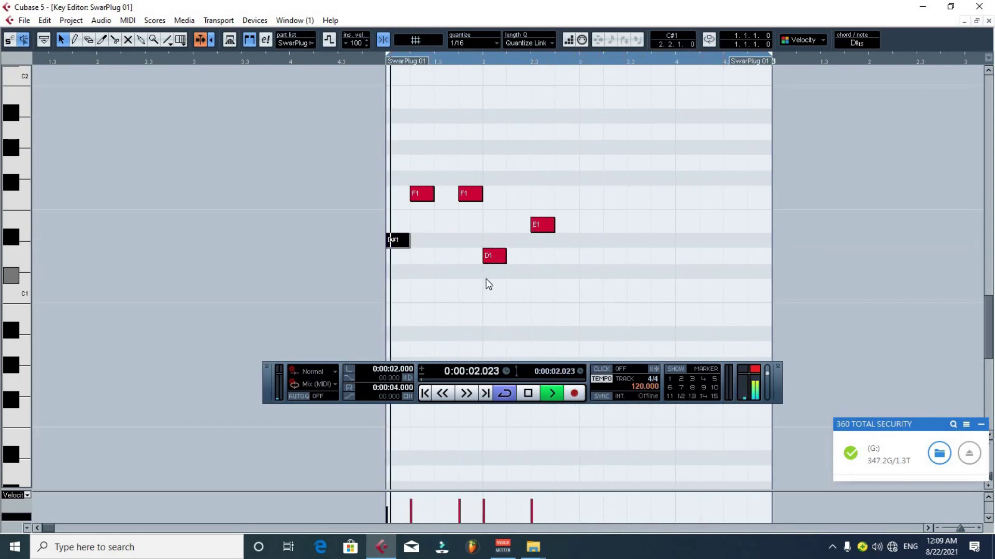
key("space")
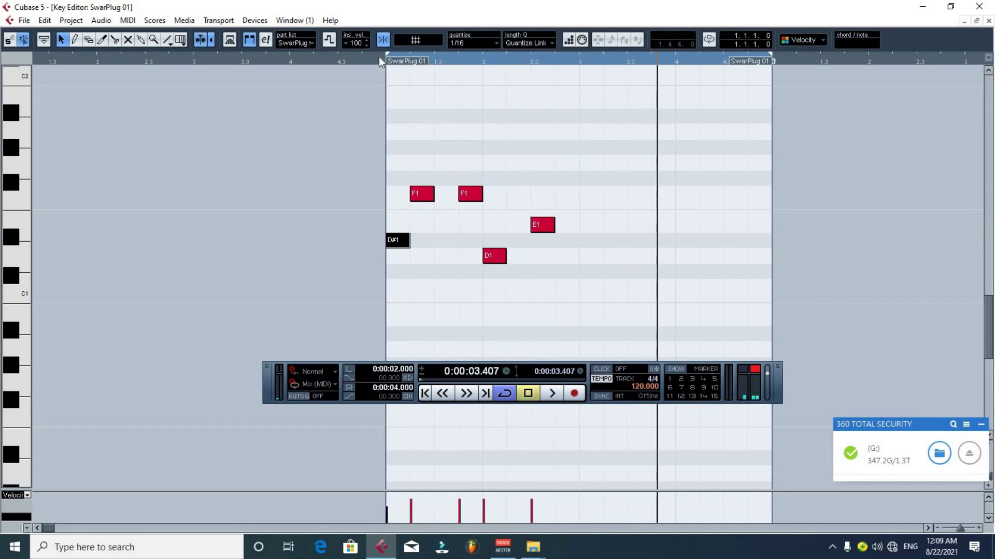
left_click(378, 57)
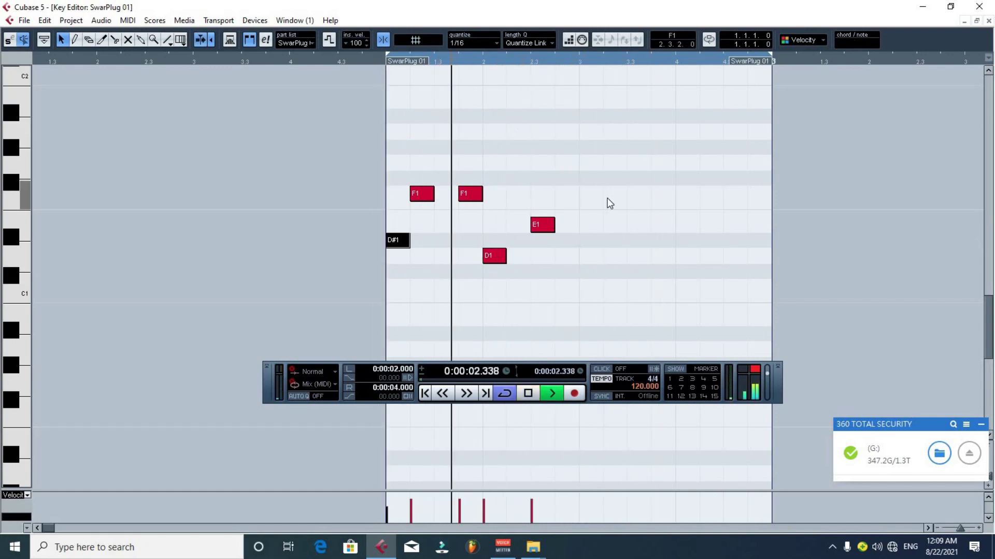
key("space")
left_click(989, 21)
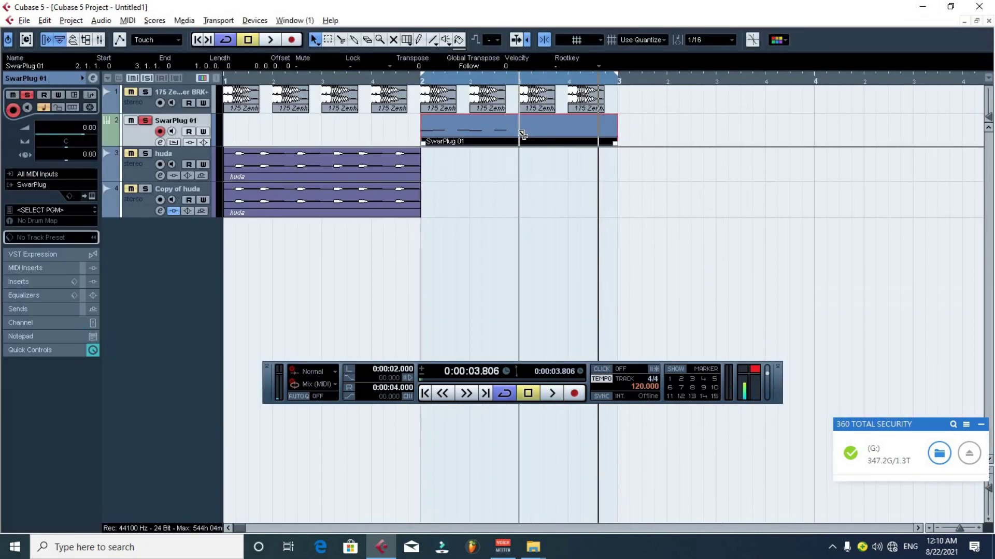
Split the SwarPlug 01 part at beat 3 of bar 2 and replace its second half with a duplicate of the first half.
left_click(519, 133, "alt")
key("Delete")
left_click(447, 127)
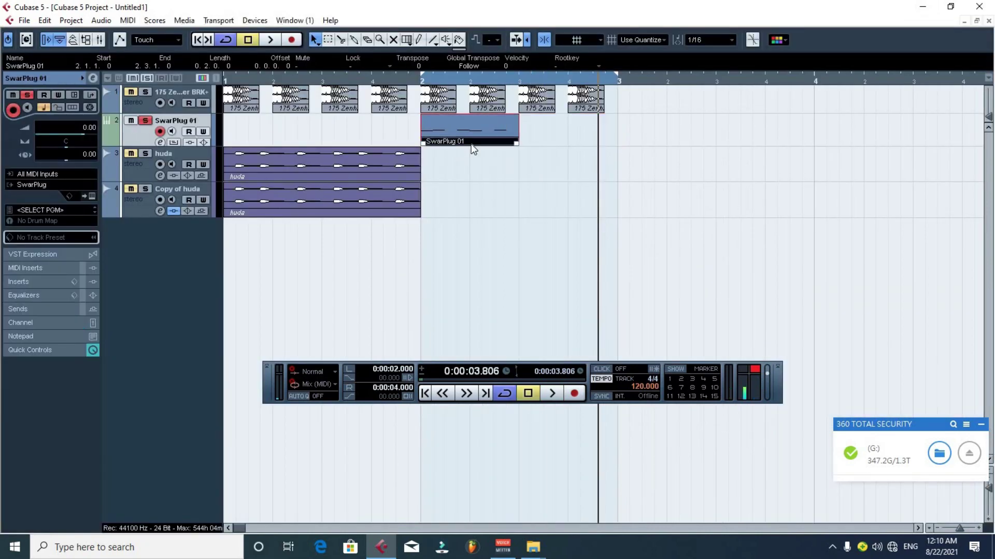
key("ctrl+d")
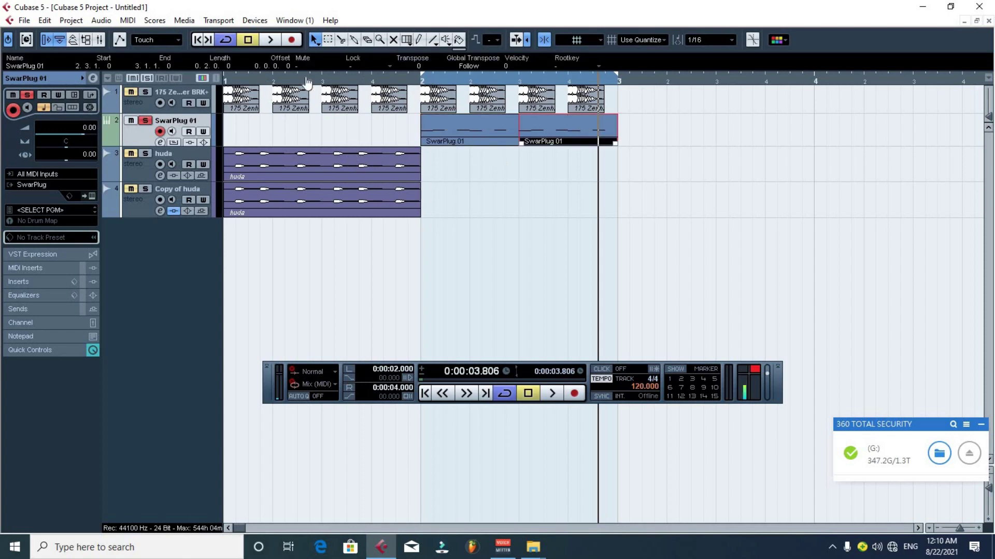
Extend the loop to cover bars 1 and 2, and play the arrangement with the kick and both huda tracks unmuted.
left_click_drag(307, 82, 240, 84)
key("Home")
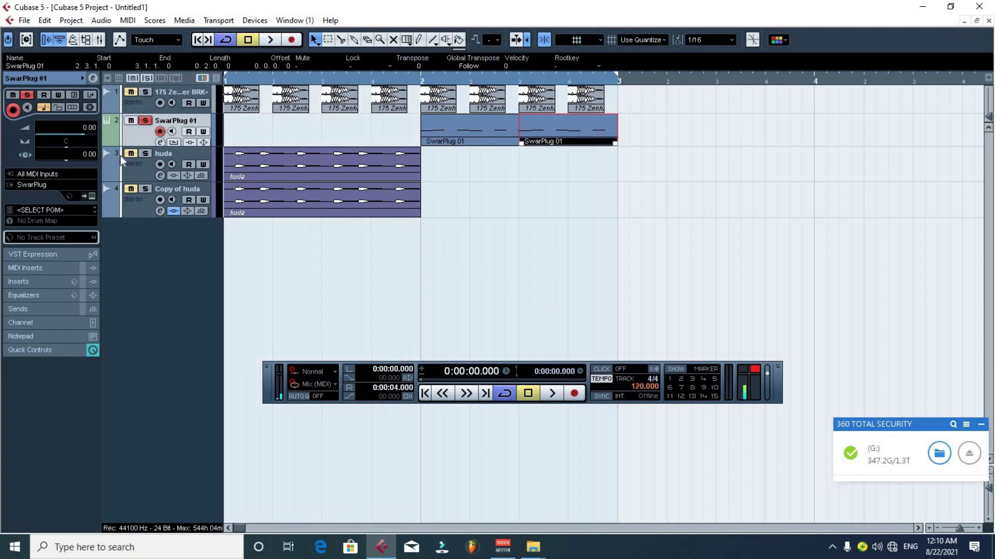
left_click(131, 189)
key("space")
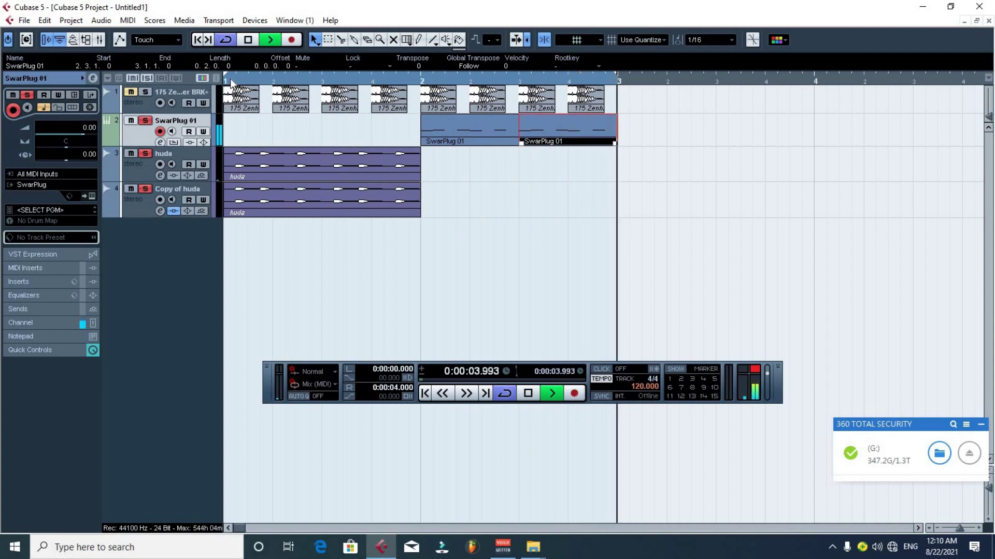
key("space")
key("space")
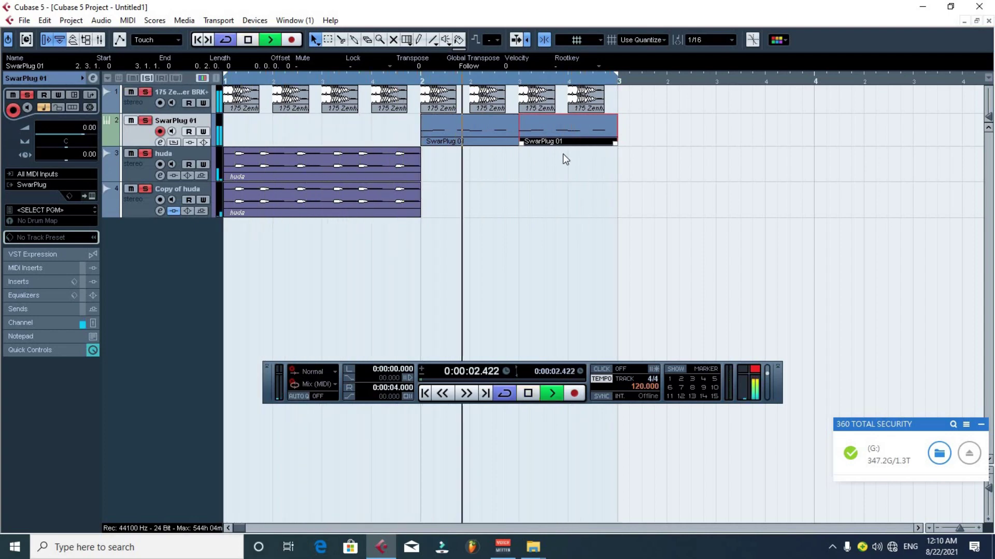
key("space")
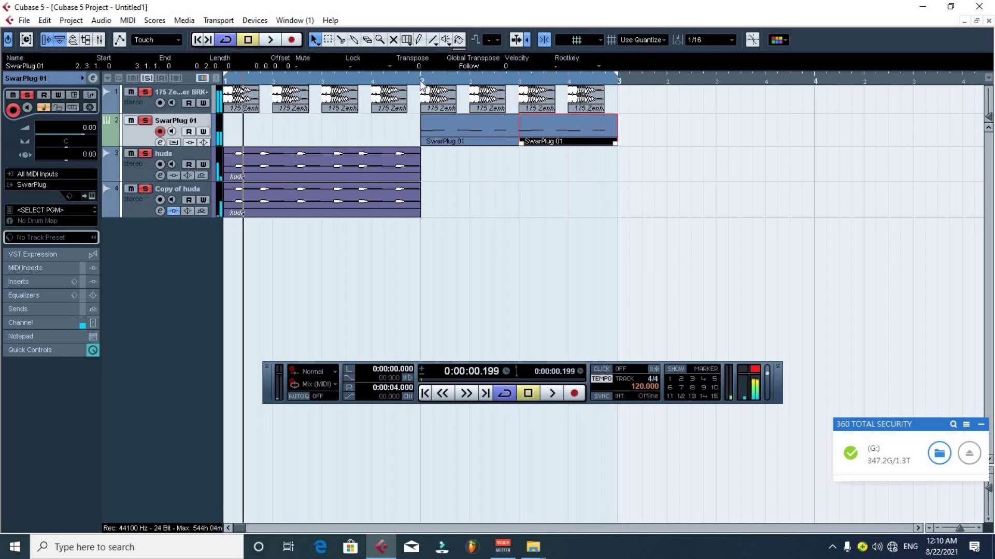
key("space")
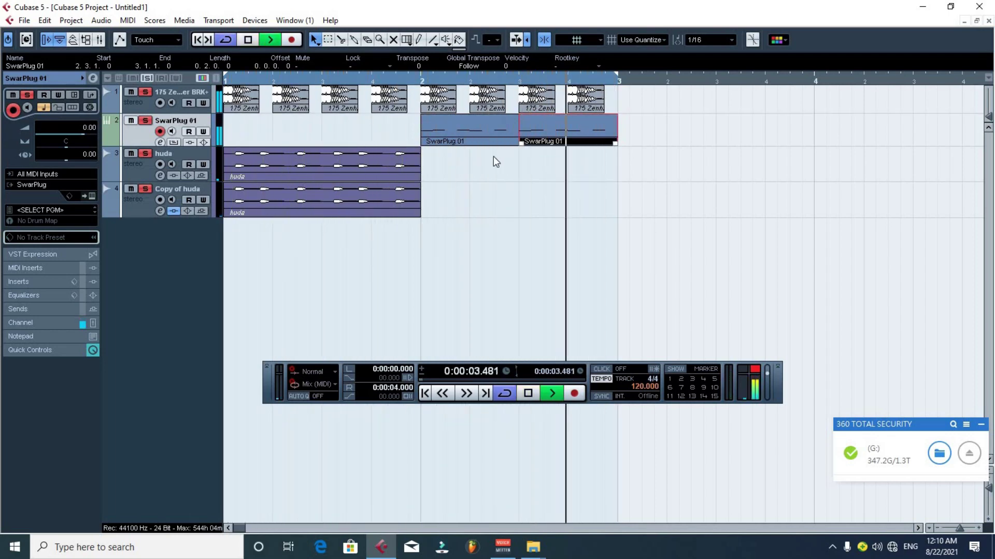
key("space")
Examine the notes of the first half-bar SwarPlug 01 part up close in the Key Editor and return to the project window.
double_click(459, 128)
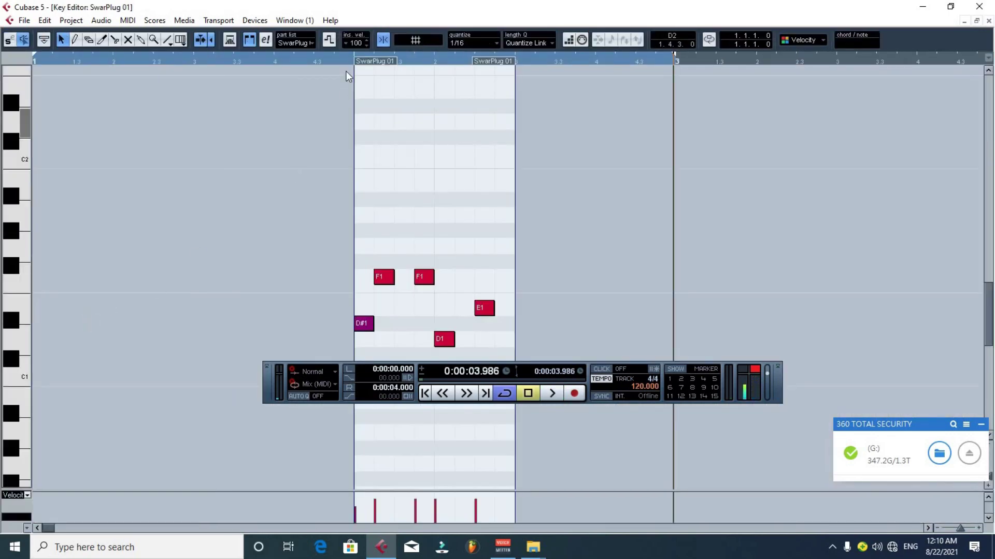
left_click_drag(346, 62, 346, 73)
key("h")
key("h")
key("h")
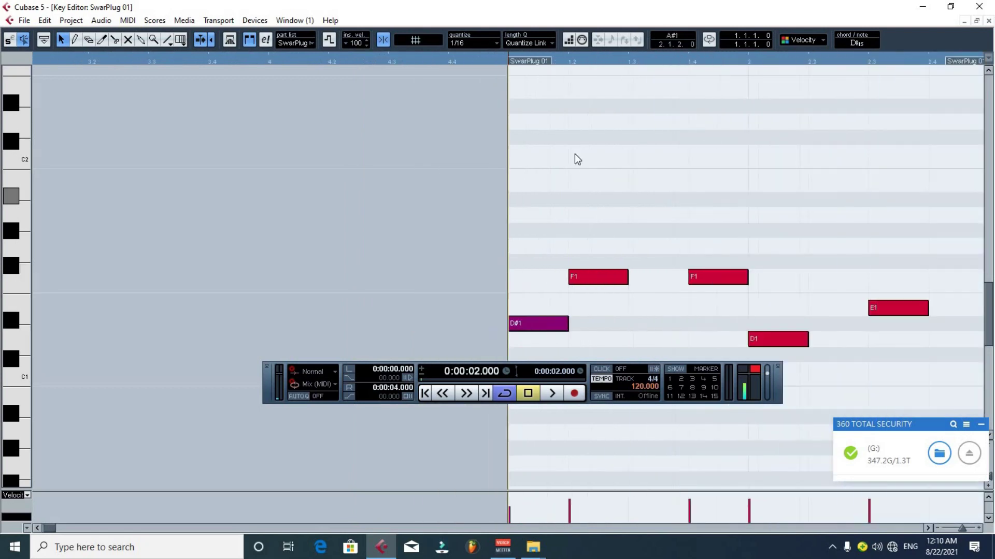
left_click(987, 21)
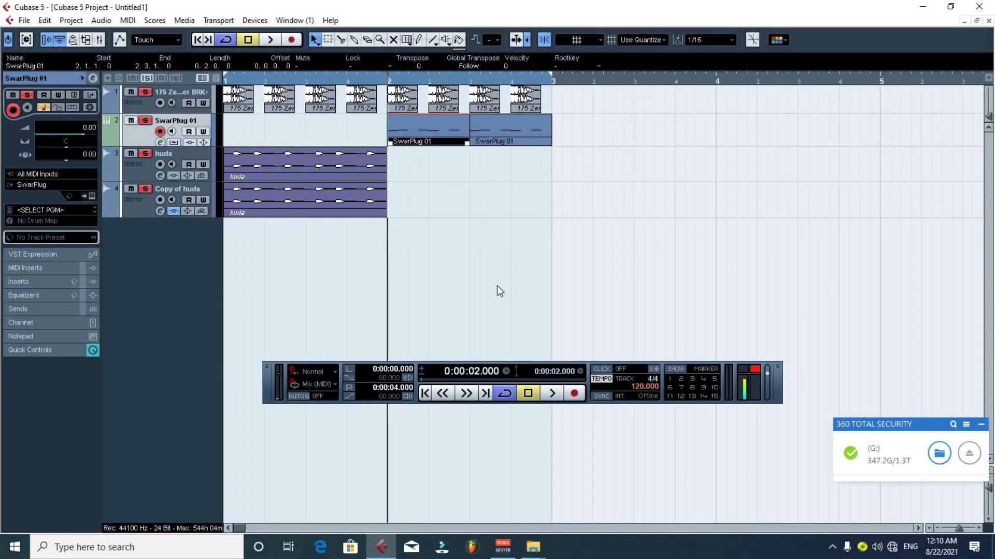
Delete the second half-bar SwarPlug 01 part and duplicate the four bar-2 kick events into bar 3.
left_click(490, 135)
key("Delete")
left_click(412, 128)
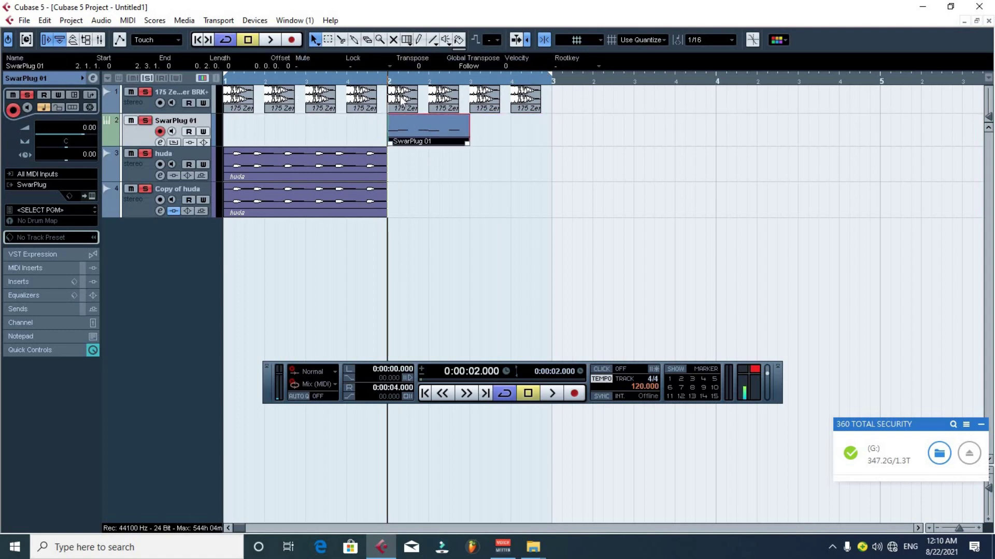
left_click_drag(557, 104, 405, 107)
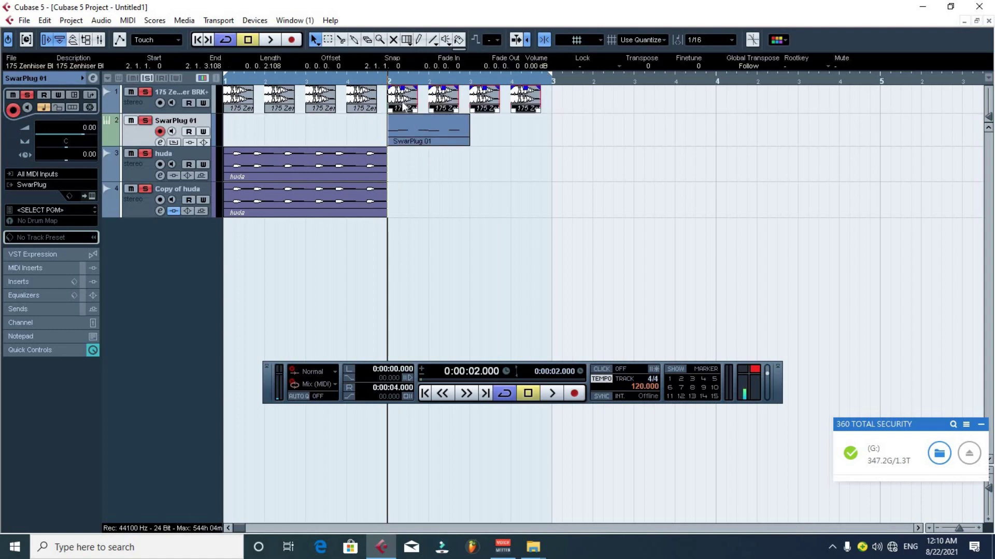
key("ctrl+d")
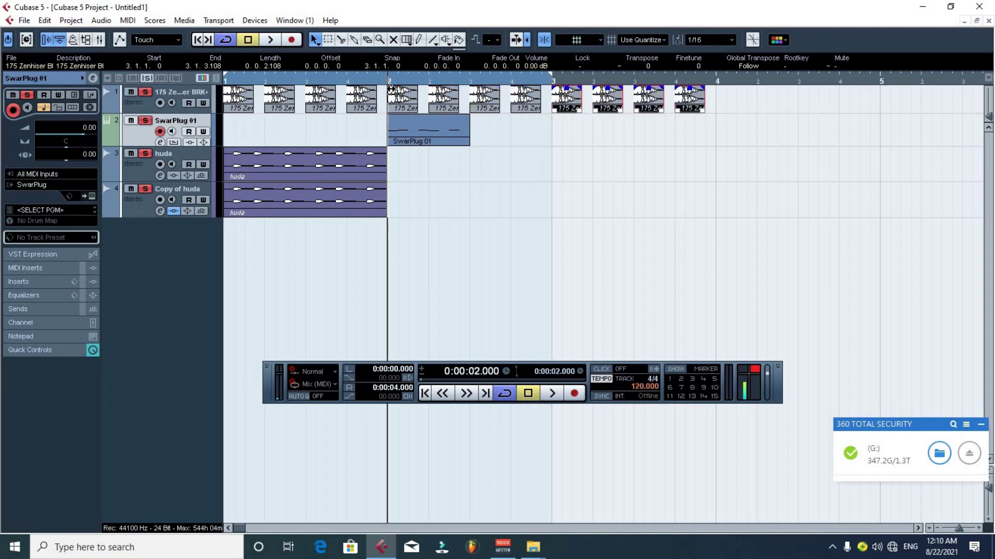
Create an empty SwarPlug part over the looped range of the bar-3 kick events and hide the transport panel.
key("p")
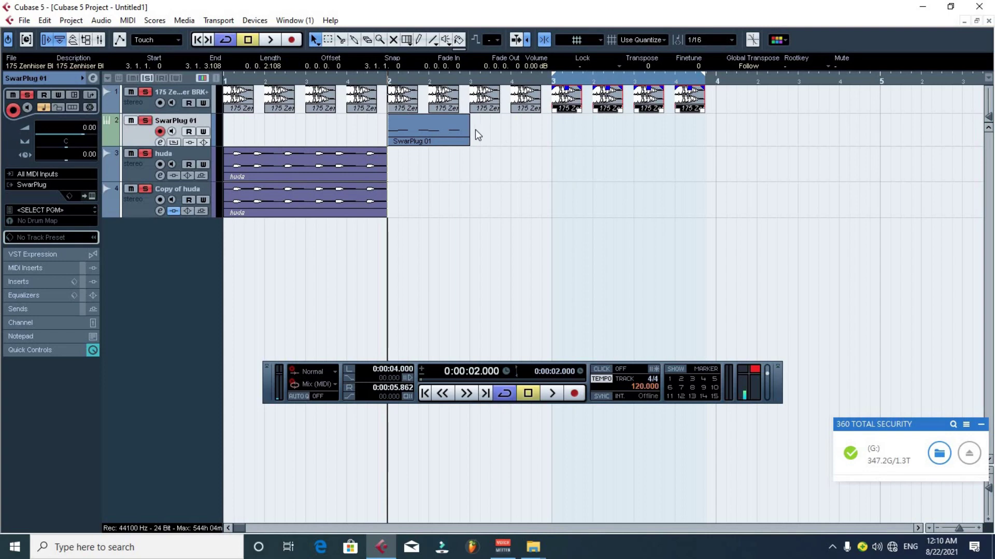
double_click(567, 131)
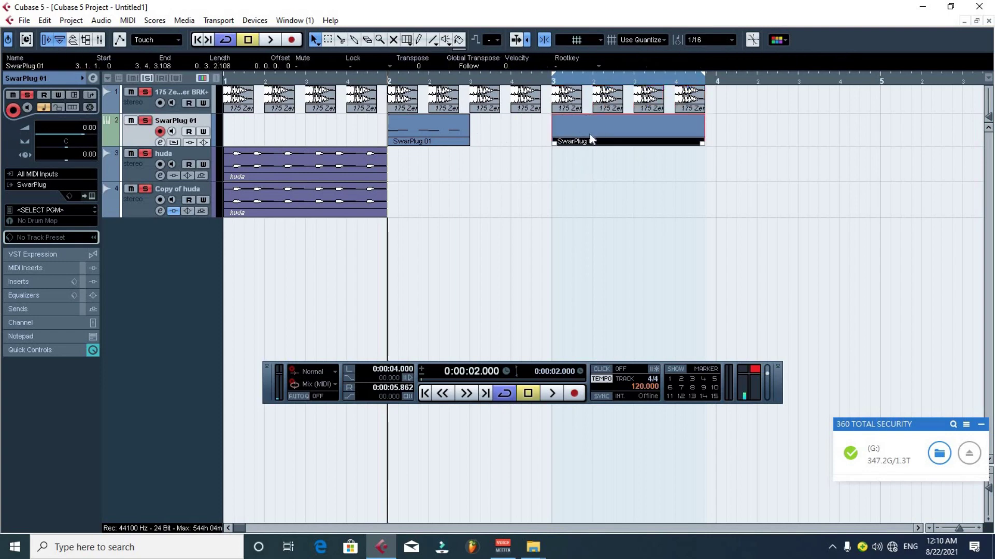
key("F2")
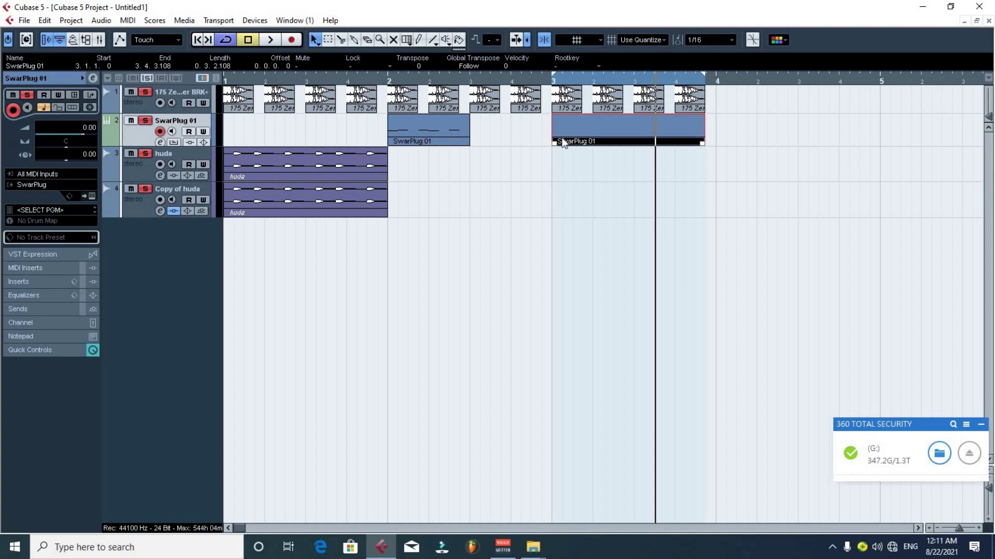
Duplicate the half-bar SwarPlug 01 part to beat 3 of bar 2 and open the empty bar-3 part in the Key Editor.
left_click(452, 133)
key("ctrl+d")
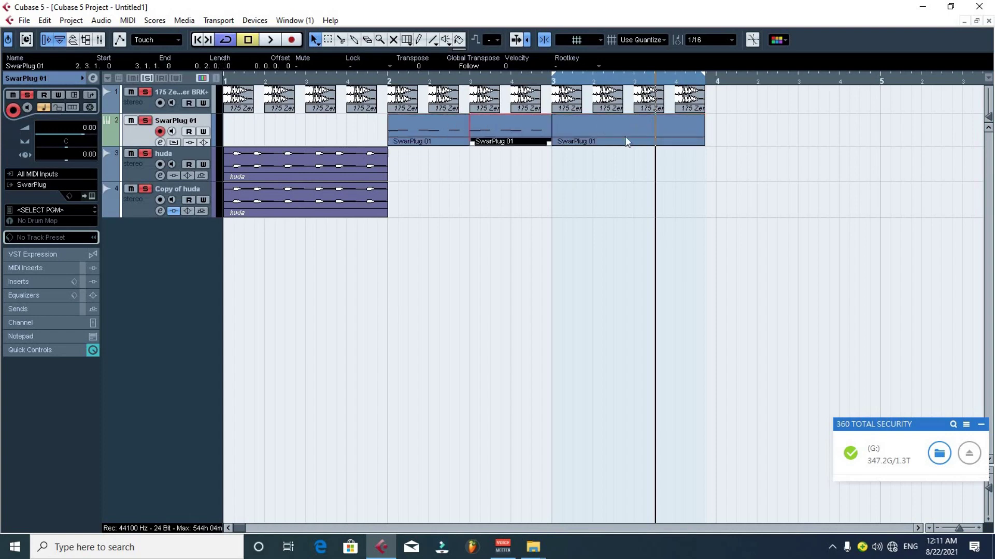
double_click(613, 134)
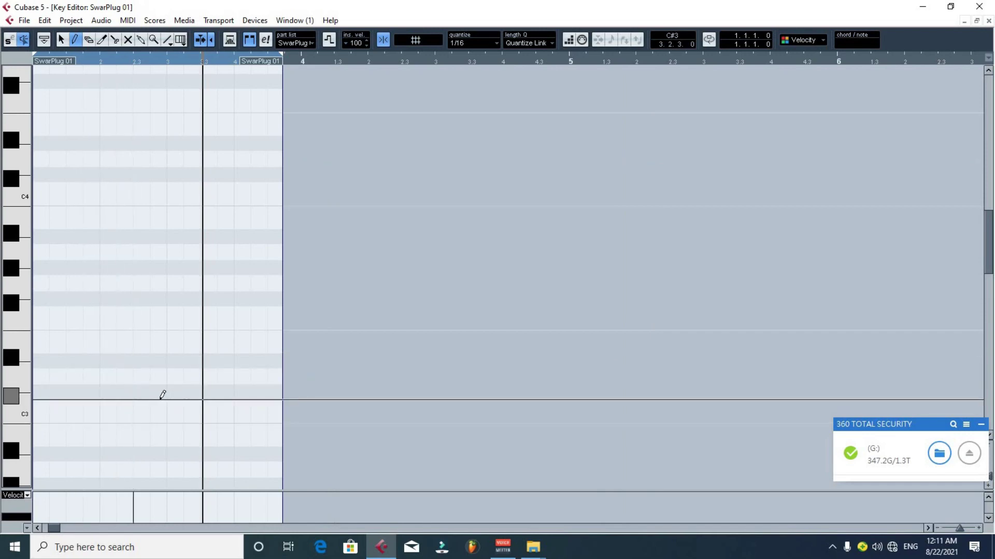
scroll(160, 395, "down", 3)
scroll(129, 371, "down", 6)
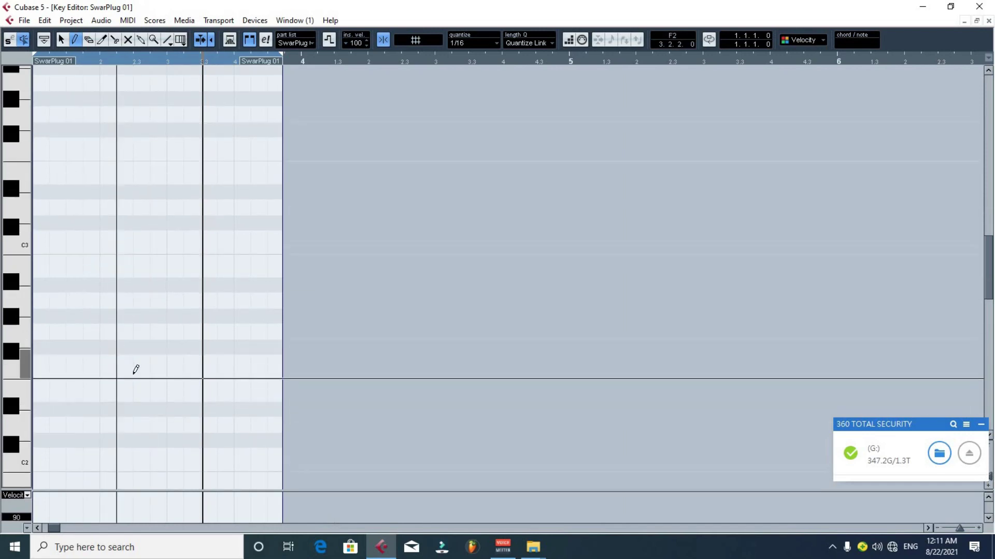
scroll(79, 355, "down", 6)
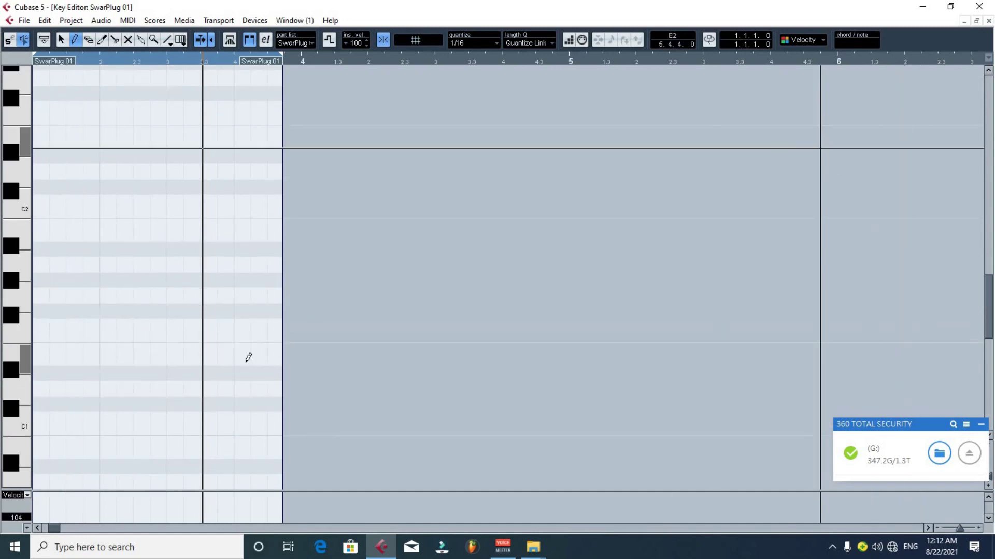
left_click(51, 357)
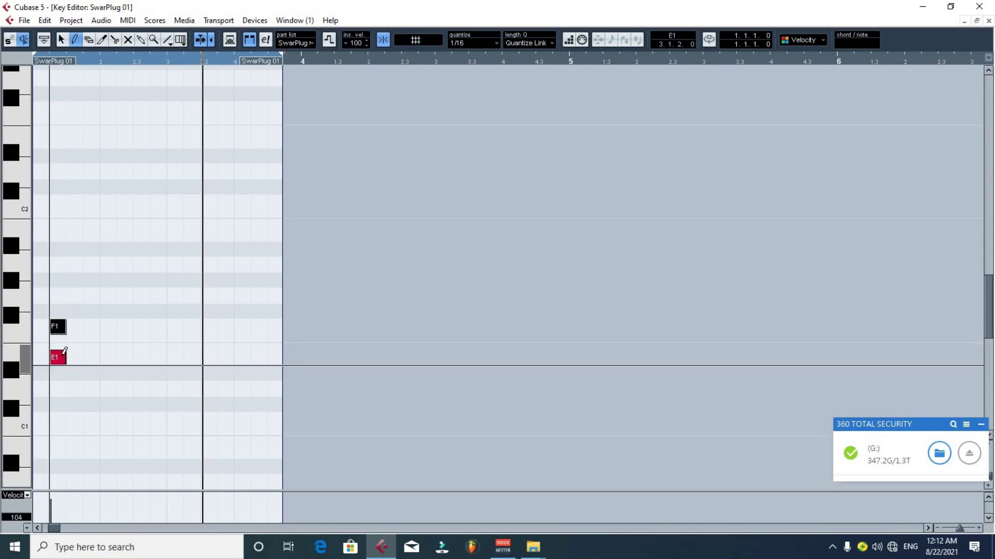
left_click(61, 358)
key("Delete")
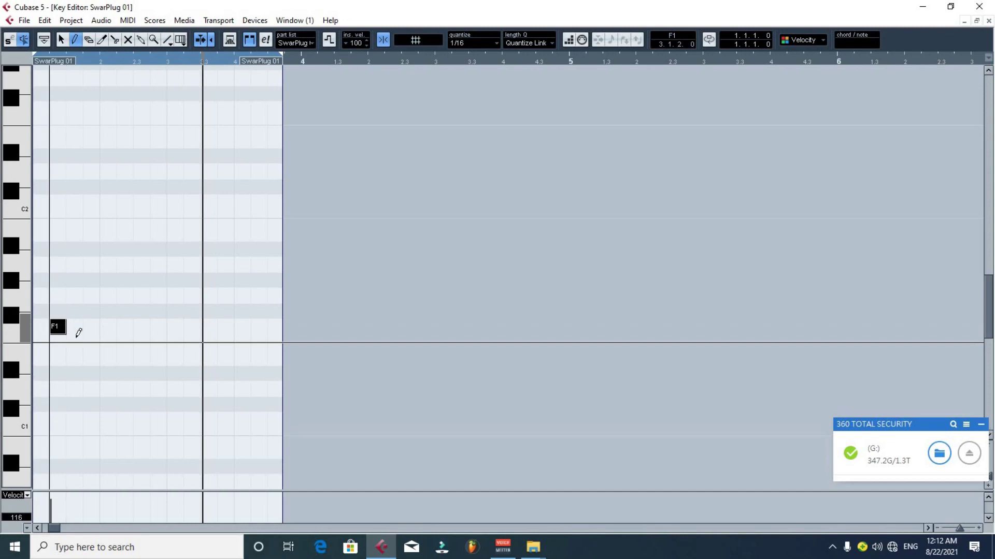
key("Delete")
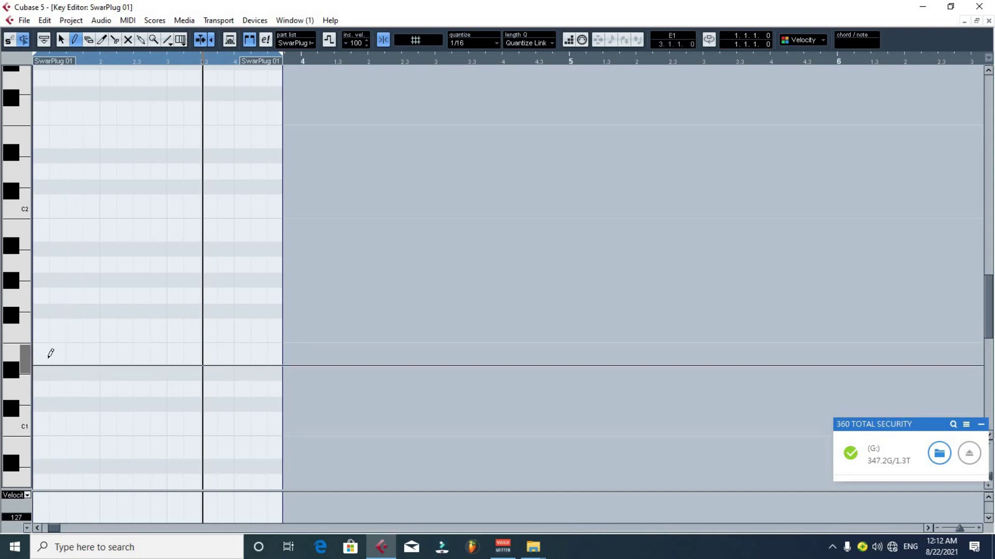
Draw 1/16 E1 notes on the second and fourth sixteenths of bar 3's first beat and play the part.
left_click(51, 356)
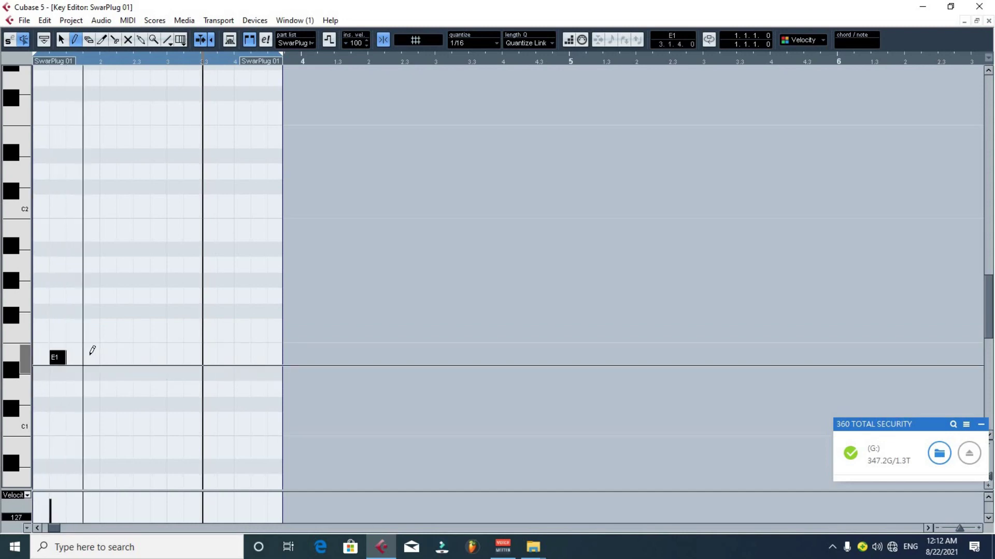
left_click(90, 357)
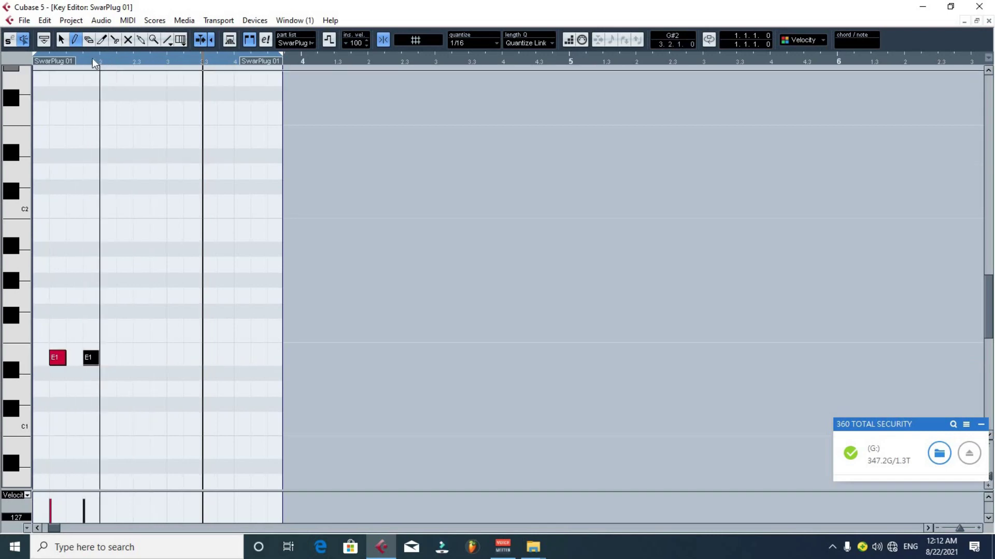
key("space")
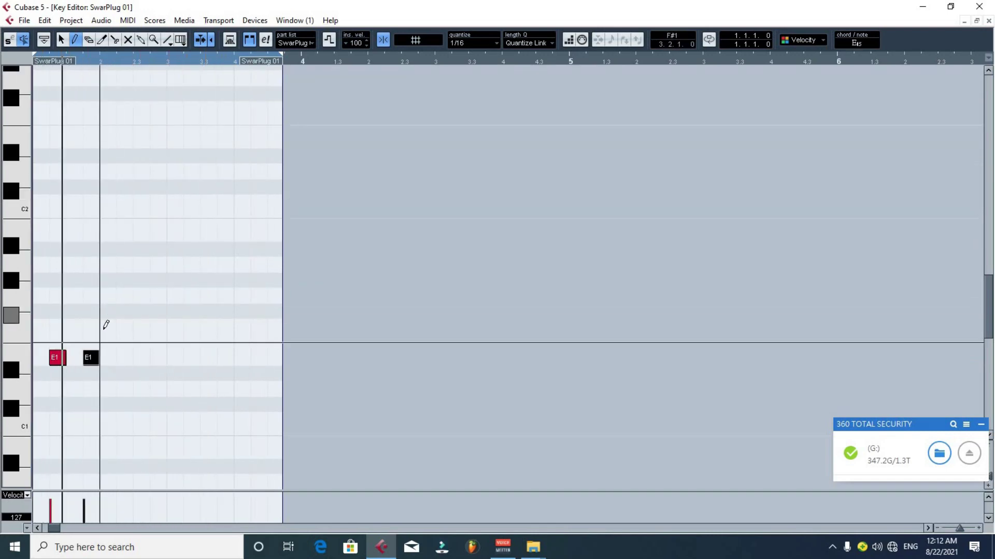
Try an F1 note on the second sixteenth of beat 2, undo it and place F1 on the third sixteenth instead.
left_click(120, 325)
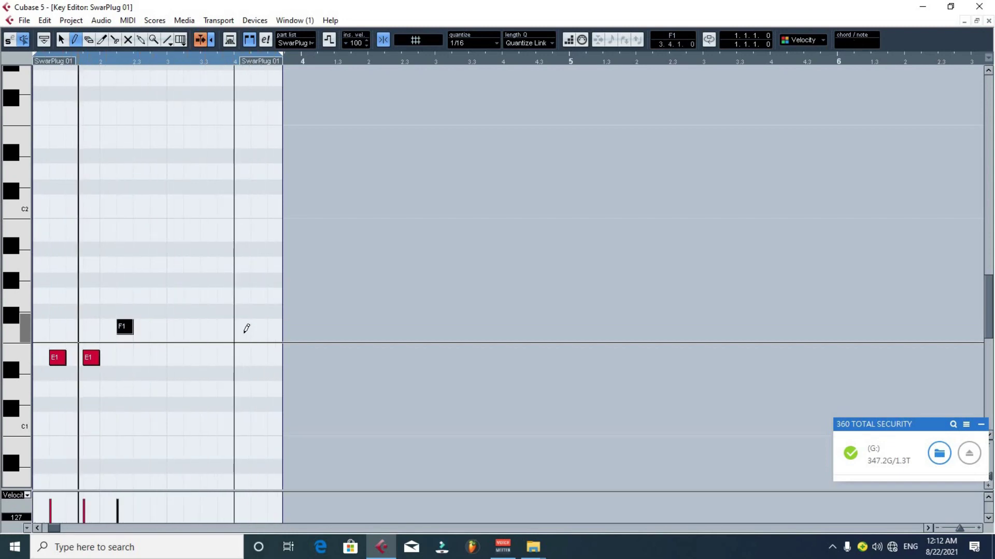
key("ctrl+z")
left_click(136, 327)
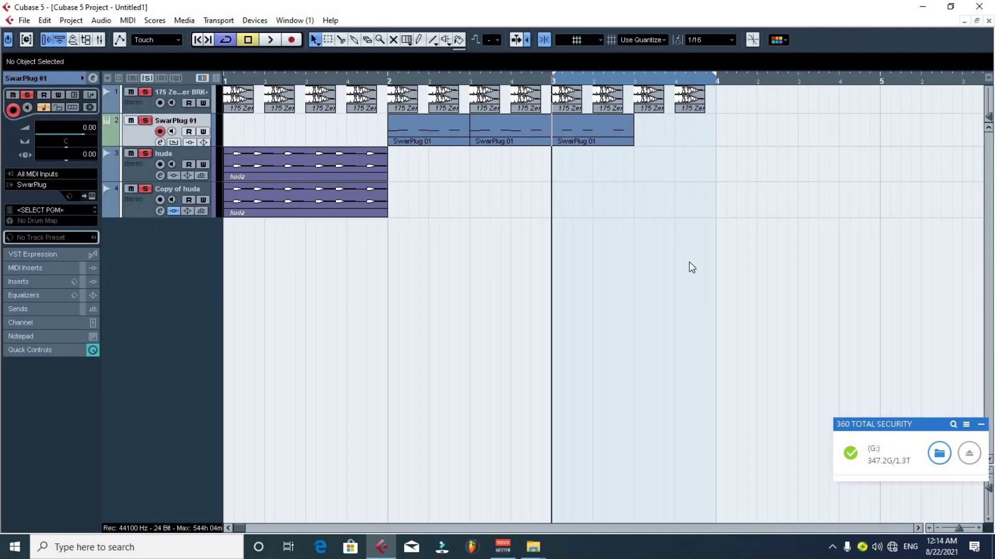
Duplicate the first SwarPlug 01 part of bar 3 to beat 3 of that bar and play the result.
left_click(594, 129)
key("ctrl+d")
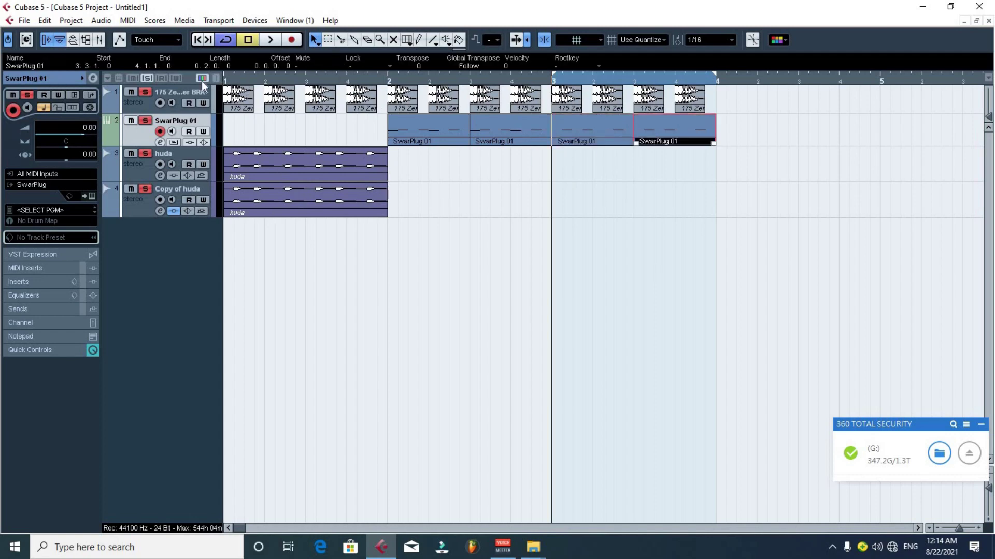
key("Home")
key("space")
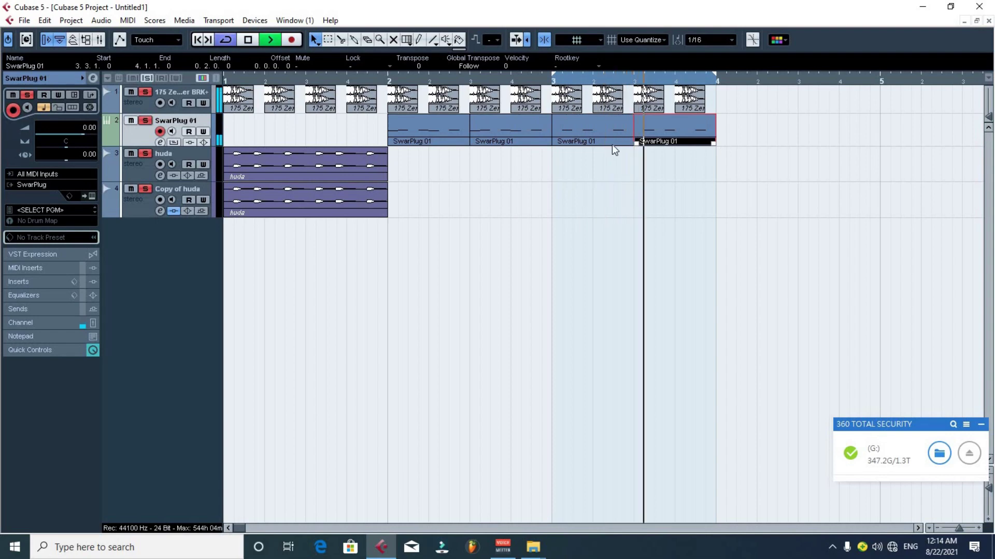
key("space")
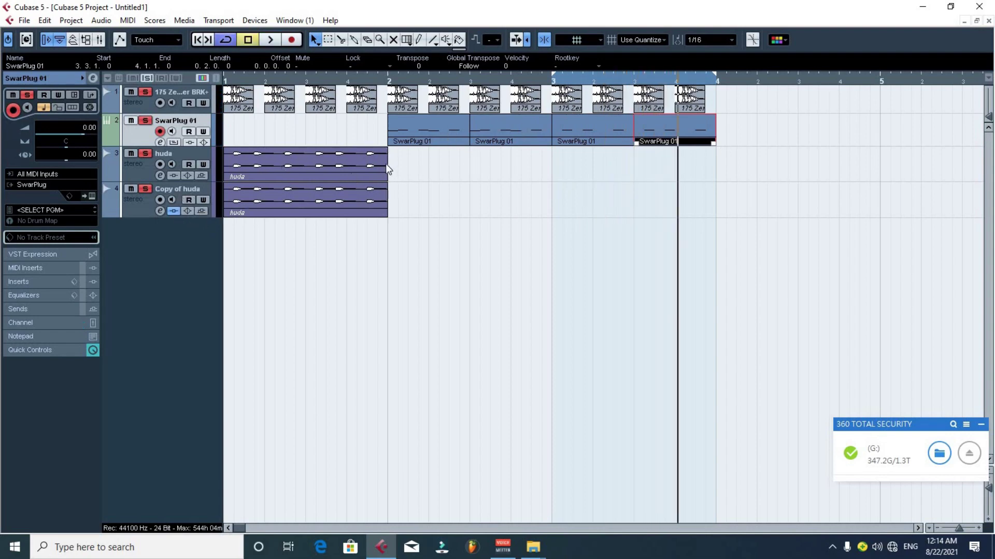
Review the notes of bar 2's first SwarPlug 01 part in the Key Editor and return to the full-size project window.
double_click(415, 128)
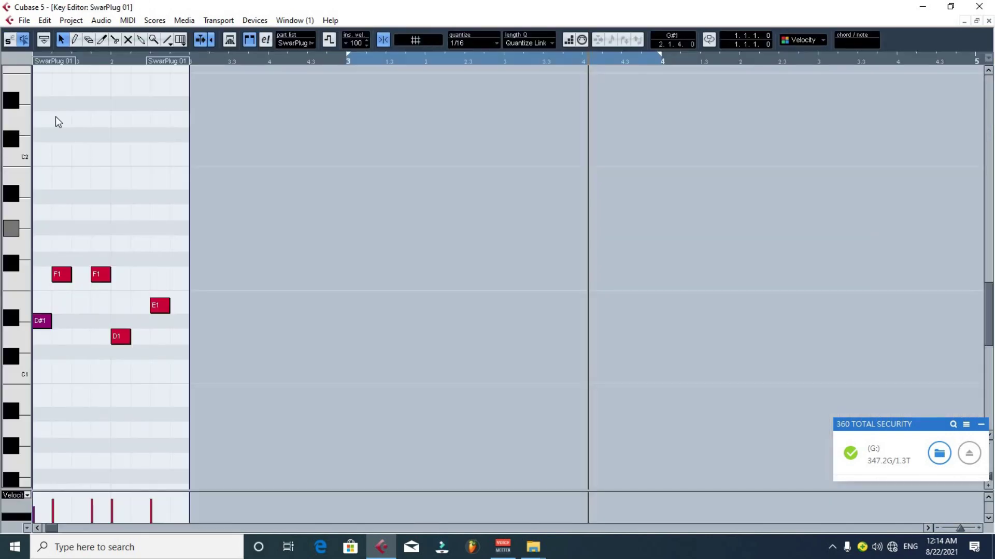
left_click(965, 21)
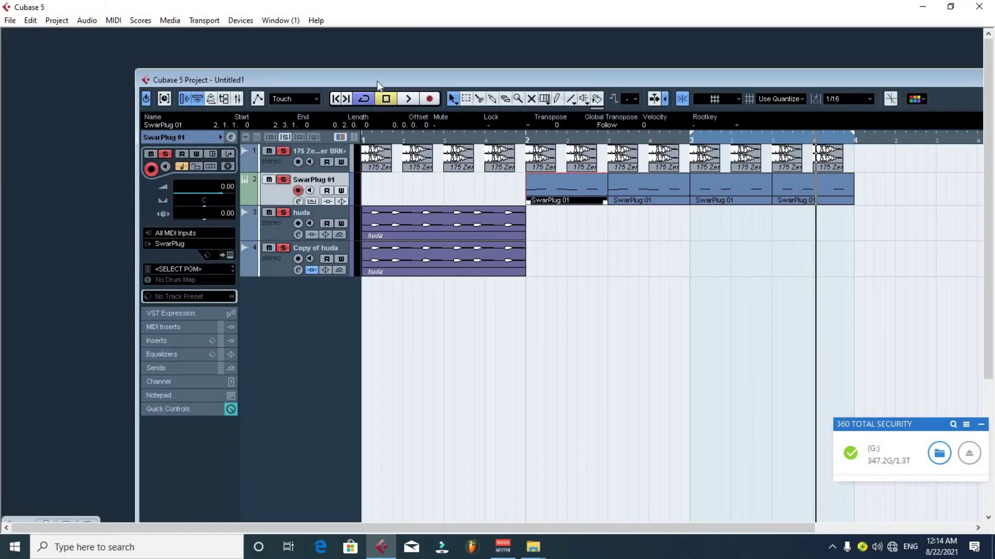
double_click(377, 81)
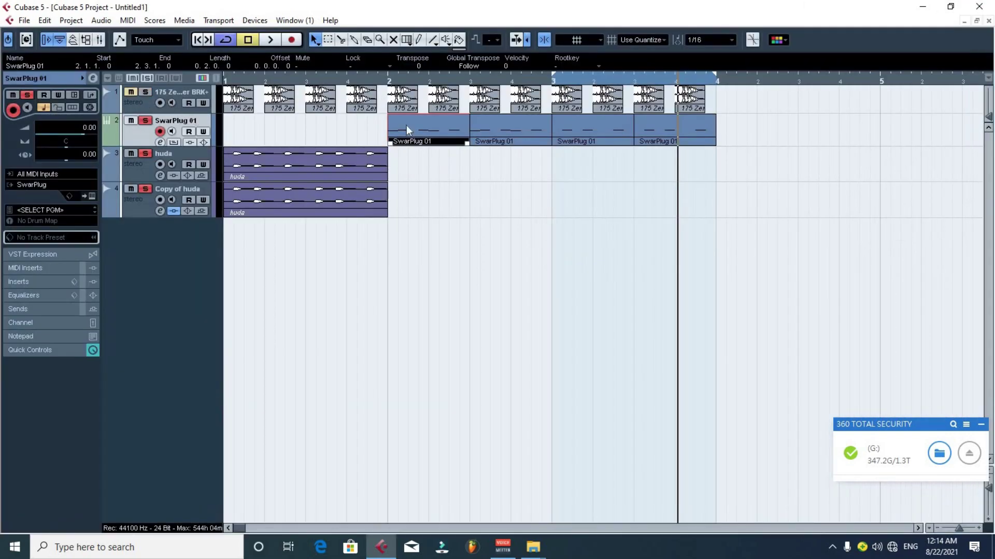
Loop and play the first SwarPlug 01 part of bar 2, then loop and play the first part of bar 3 for comparison.
key("p")
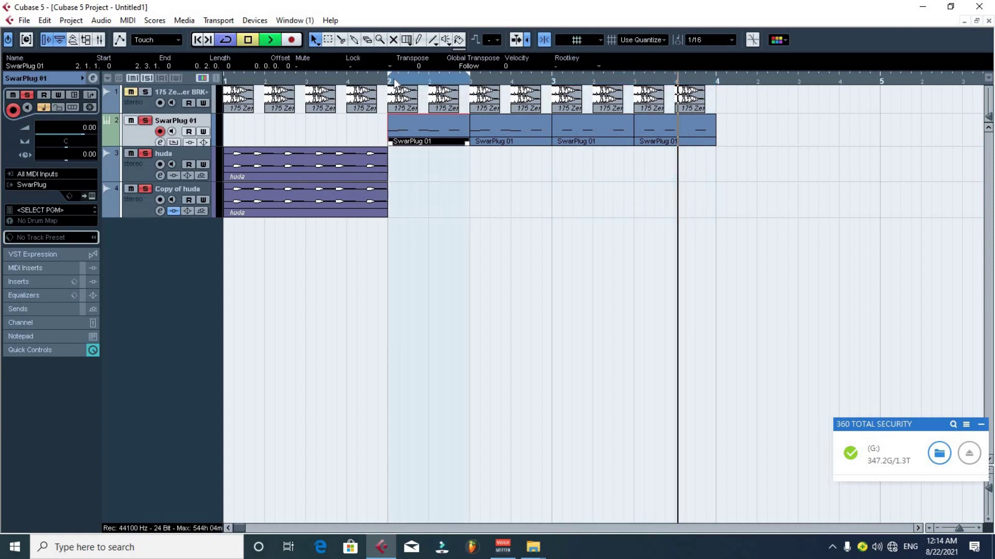
left_click(393, 78)
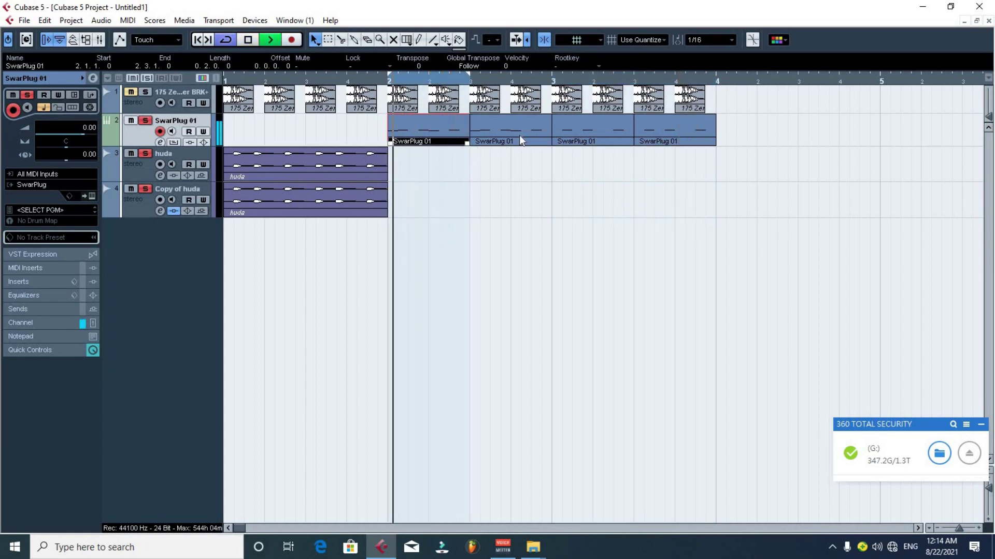
key("space")
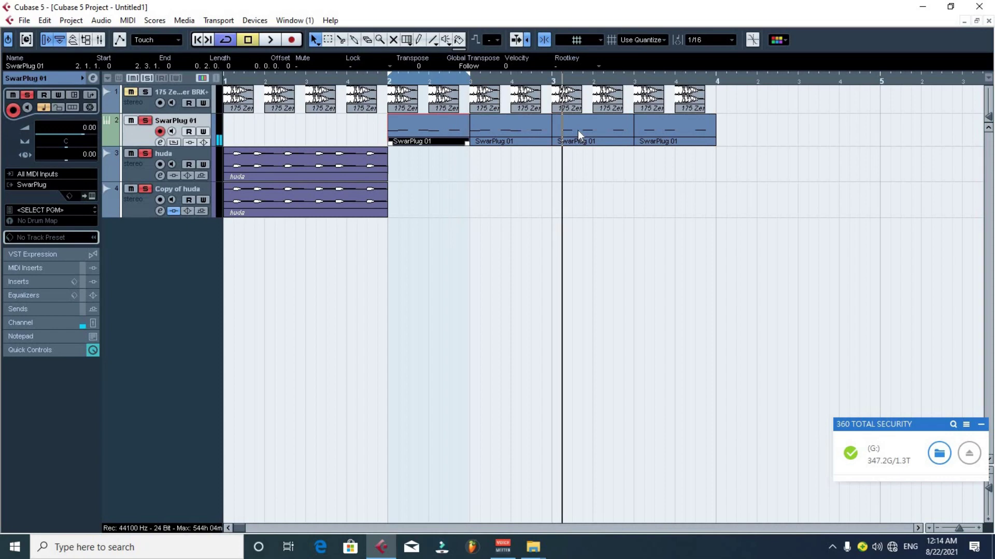
left_click(577, 129)
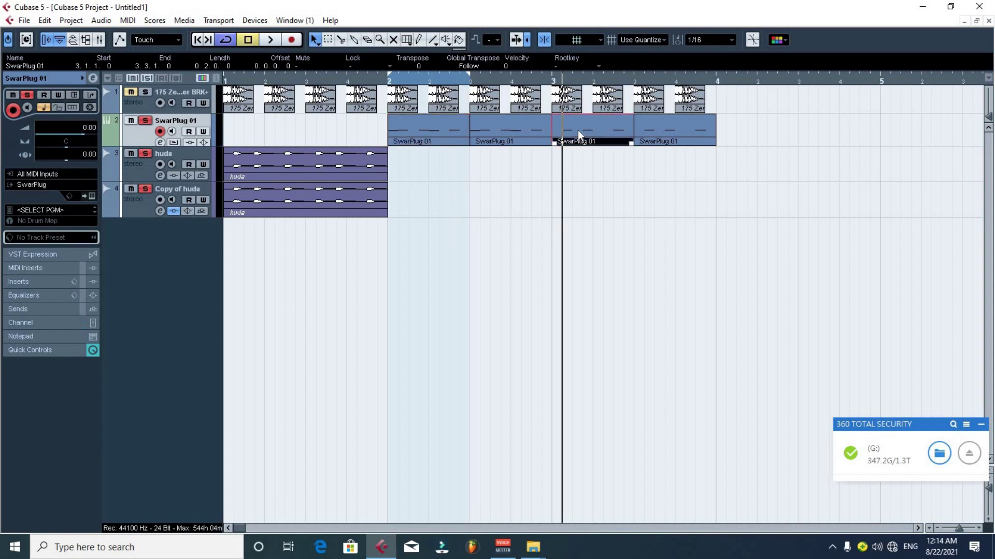
key("p")
key("space")
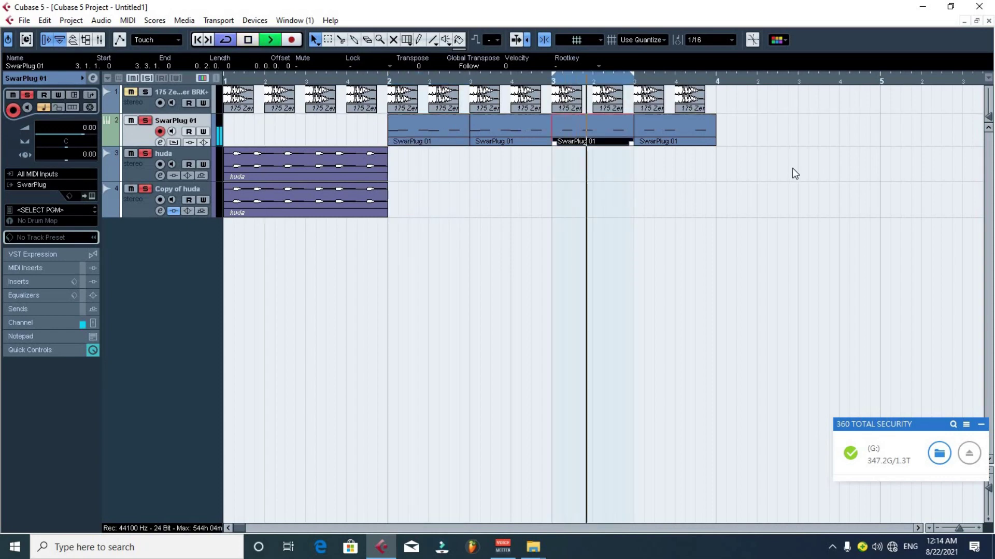
Open bar 3's first part in the Key Editor, raise the first E1's velocity, lower the second E1's and play it.
double_click(589, 130)
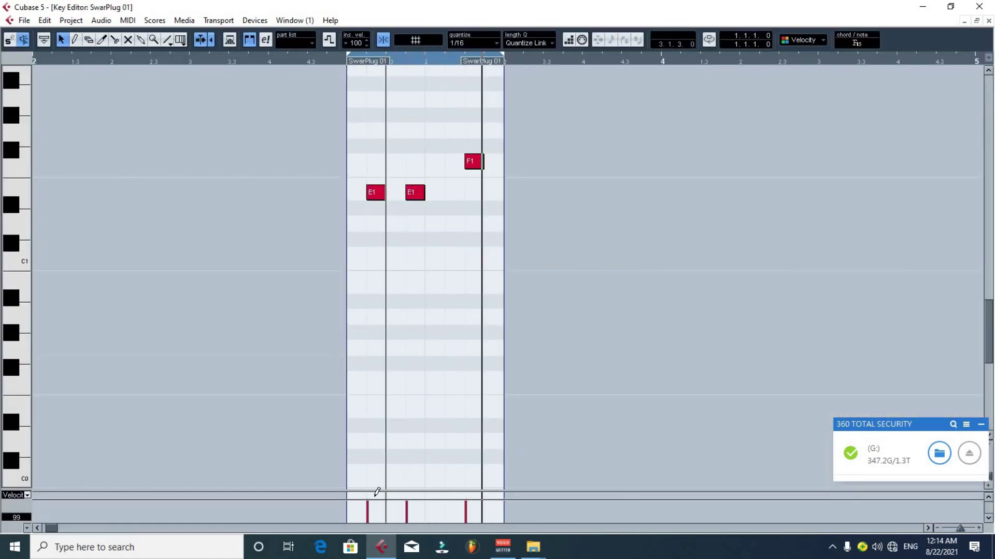
left_click(407, 506)
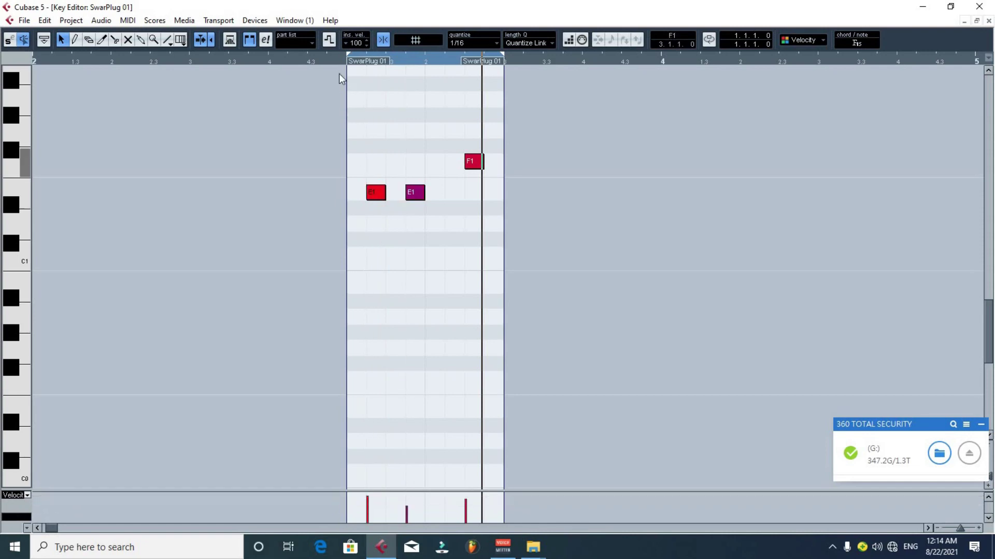
key("space")
key("space")
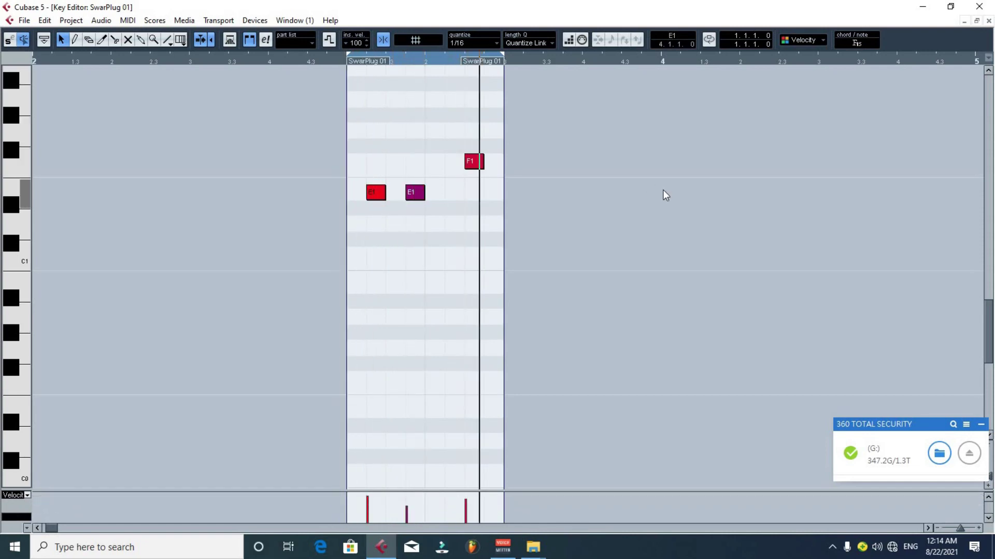
Even out the velocities of the two E1 notes, raise the F1's velocity, play the part and close the Key Editor.
mouse_move(407, 503)
left_mouse_down()
mouse_move(466, 498)
mouse_move(368, 500)
left_mouse_up()
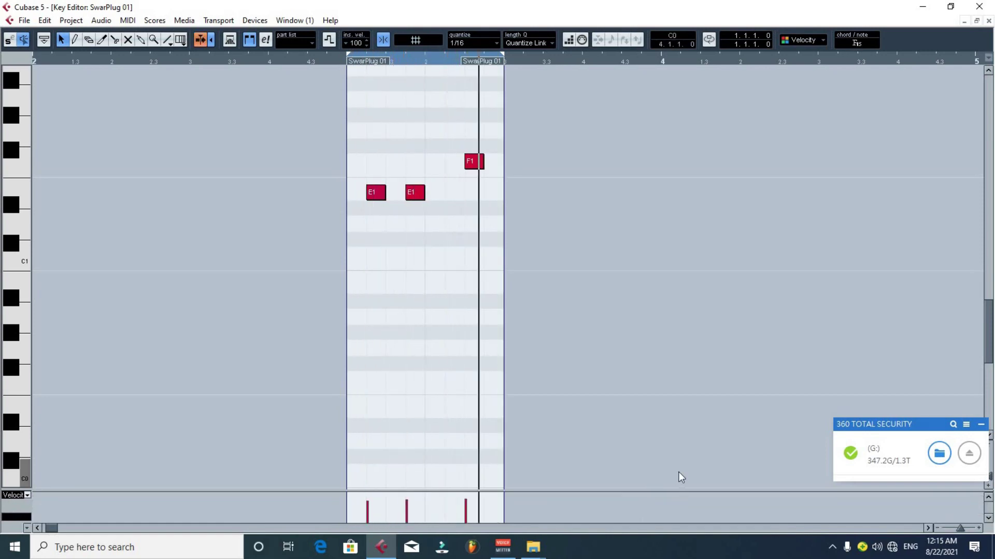
left_click(377, 193)
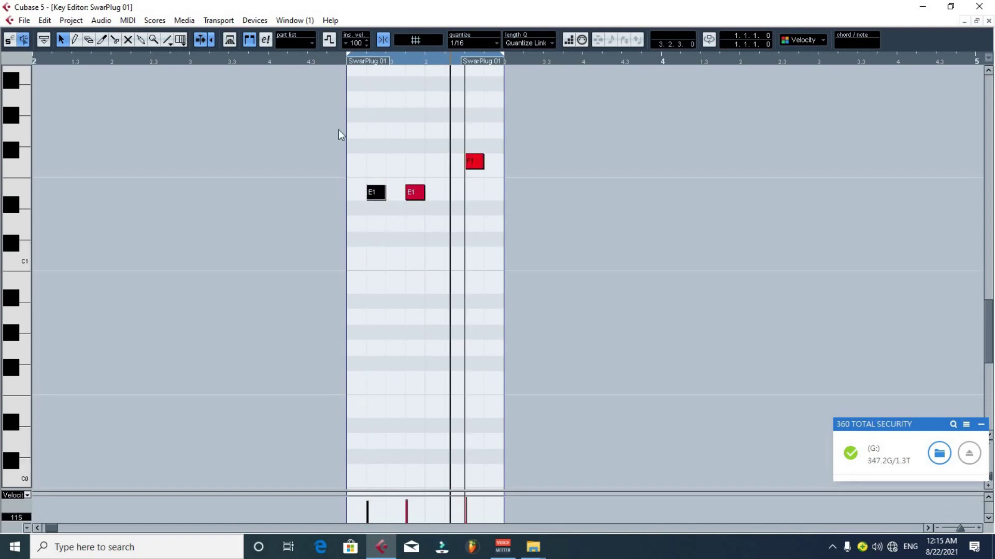
left_click(342, 60)
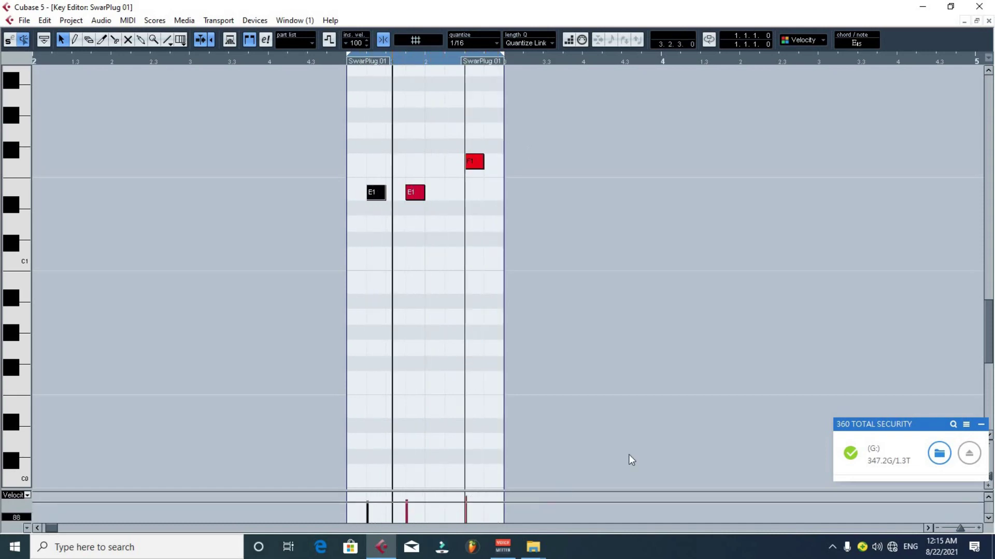
left_click(988, 21)
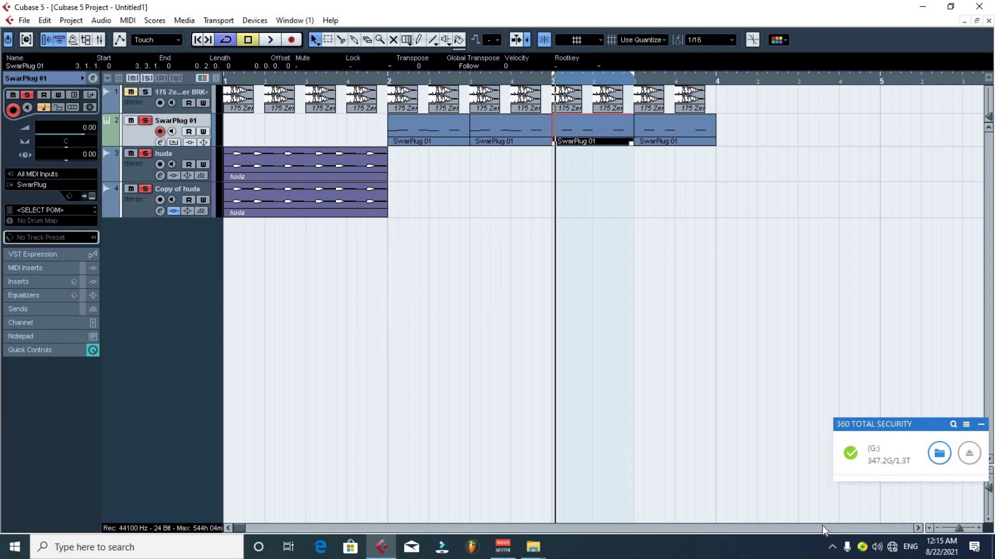
Select the huda audio event in bar 1 and make its track the active one.
key("g")
key("g")
key("g")
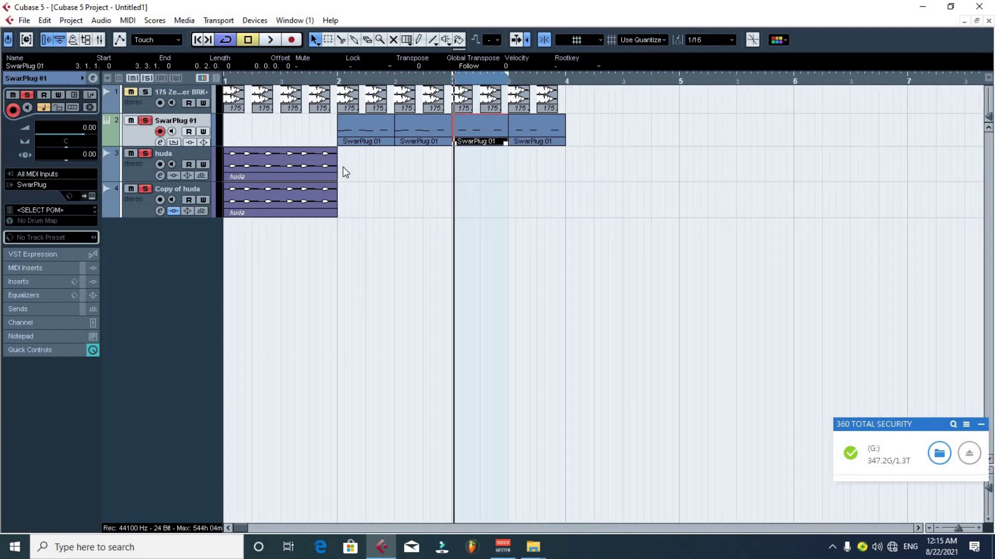
key("h")
key("h")
key("h")
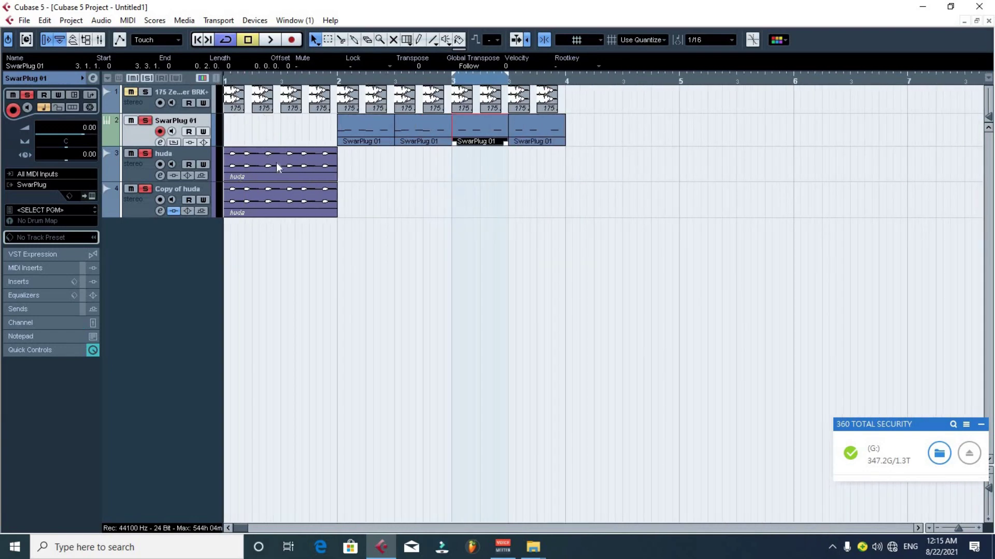
left_click(253, 158)
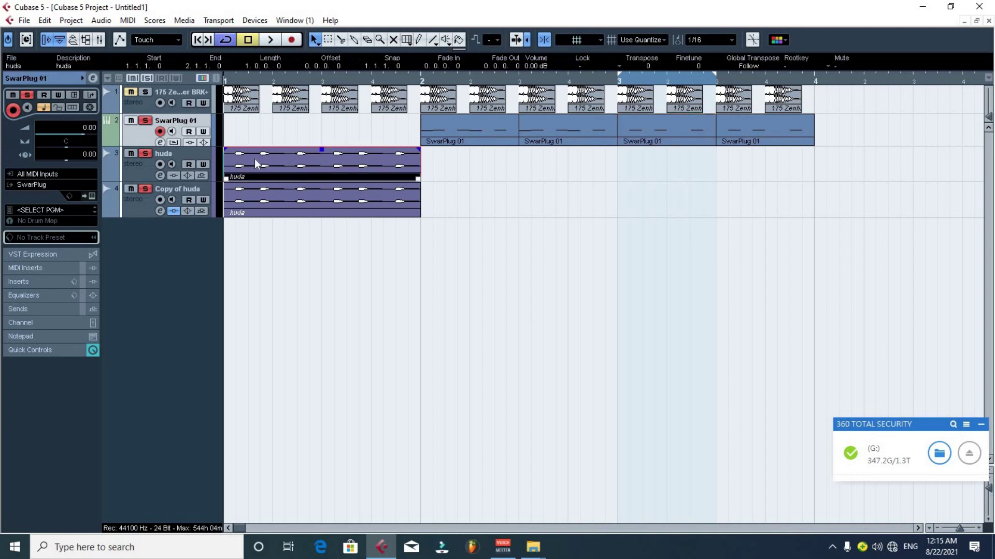
left_click(143, 162)
Load FabFilter Pro-Q 3 in the first insert slot of the huda channel and return to the full-size project window.
left_click(161, 175)
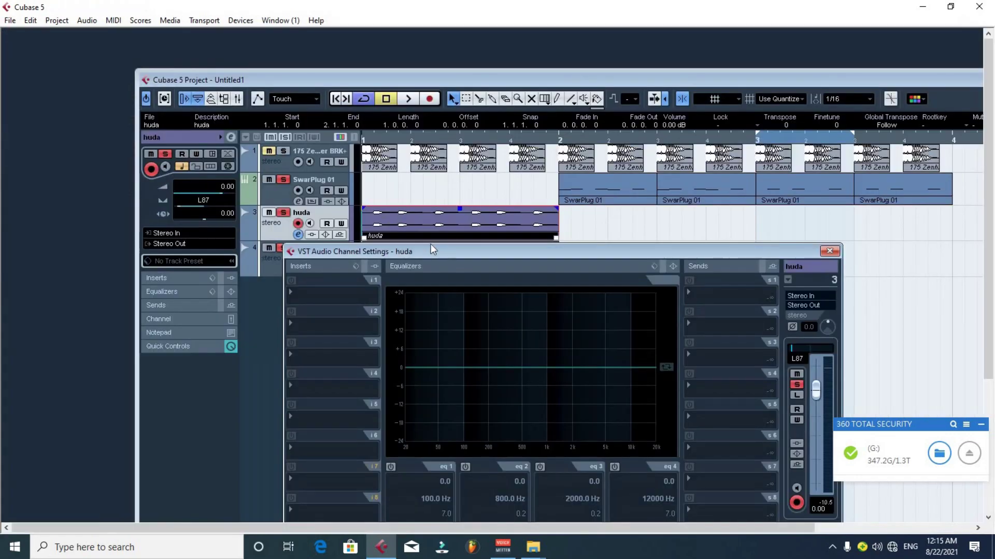
double_click(403, 81)
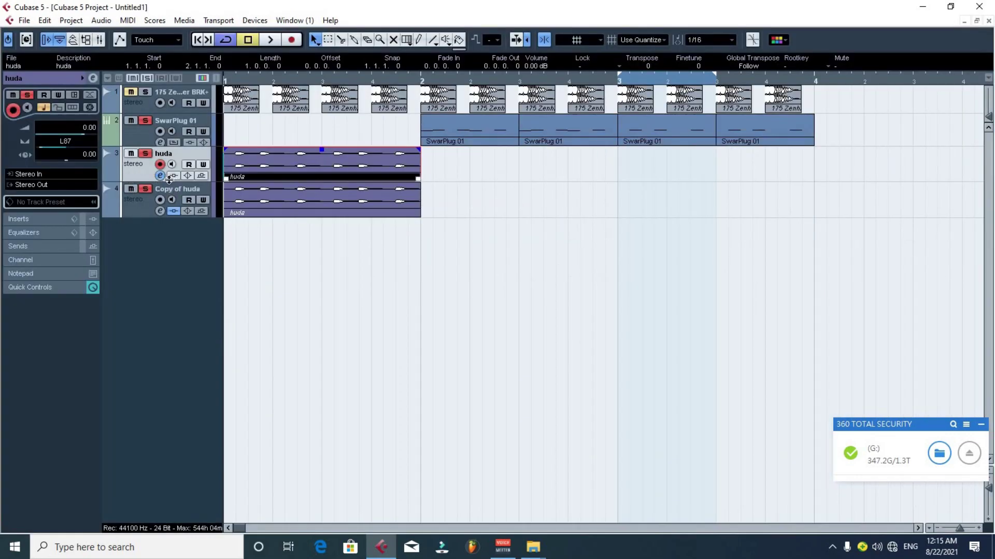
left_click(160, 175)
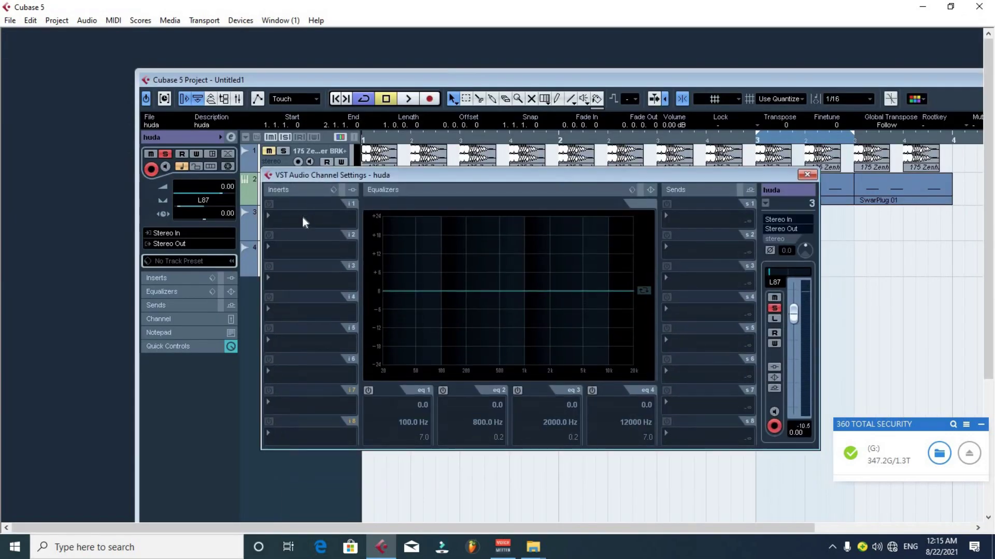
left_click(303, 216)
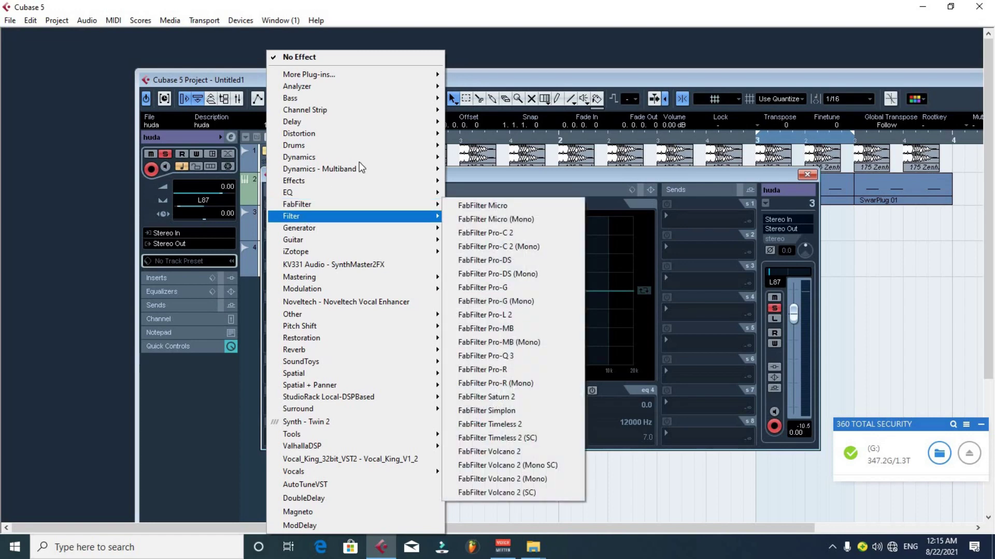
mouse_move(361, 158)
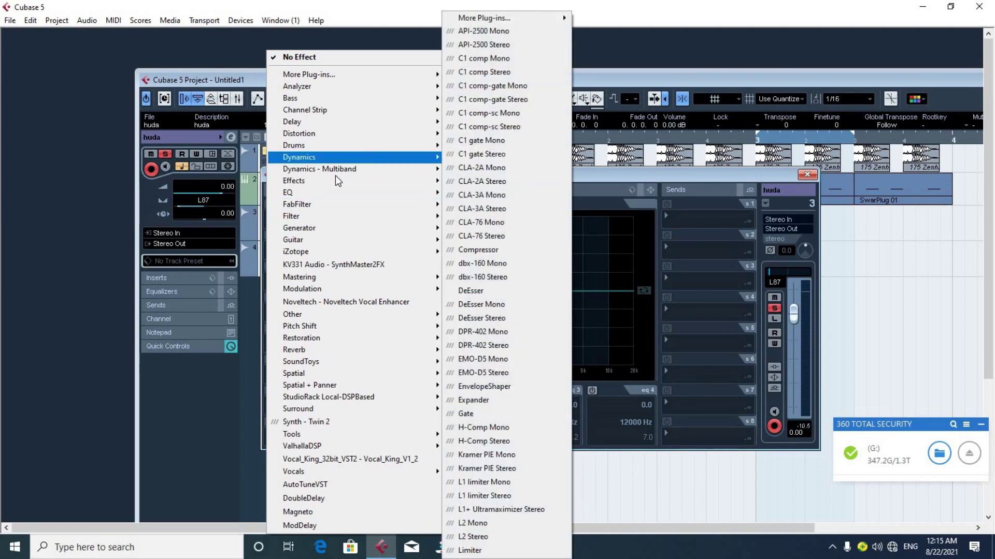
mouse_move(336, 178)
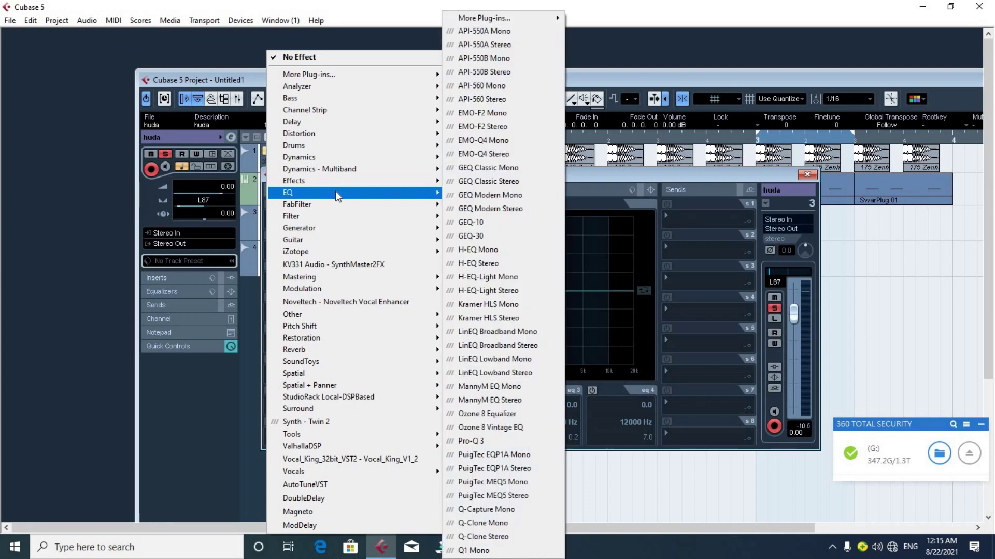
mouse_move(334, 205)
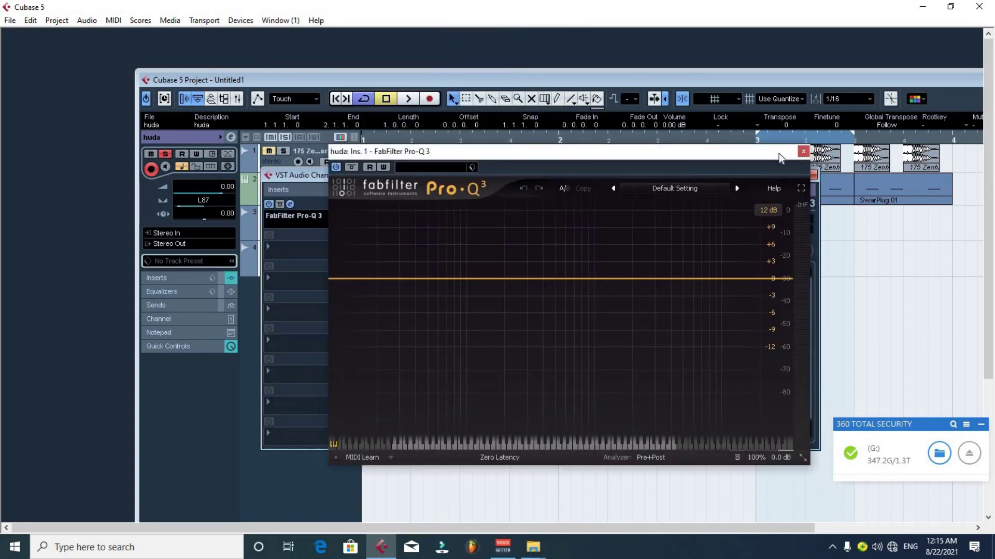
left_click(803, 151)
double_click(692, 81)
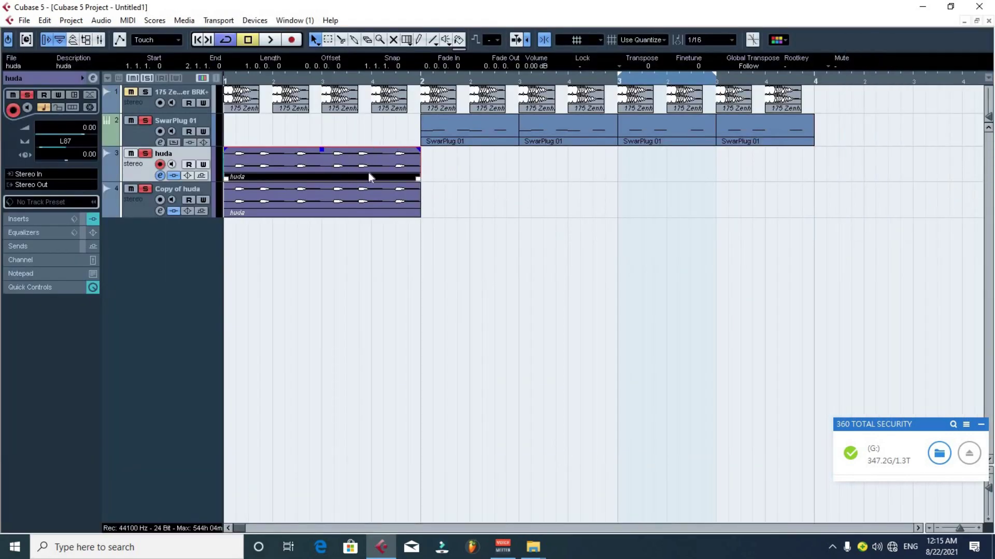
Loop the range of the huda event, reopen the huda channel's Pro-Q 3 and start playback.
key("p")
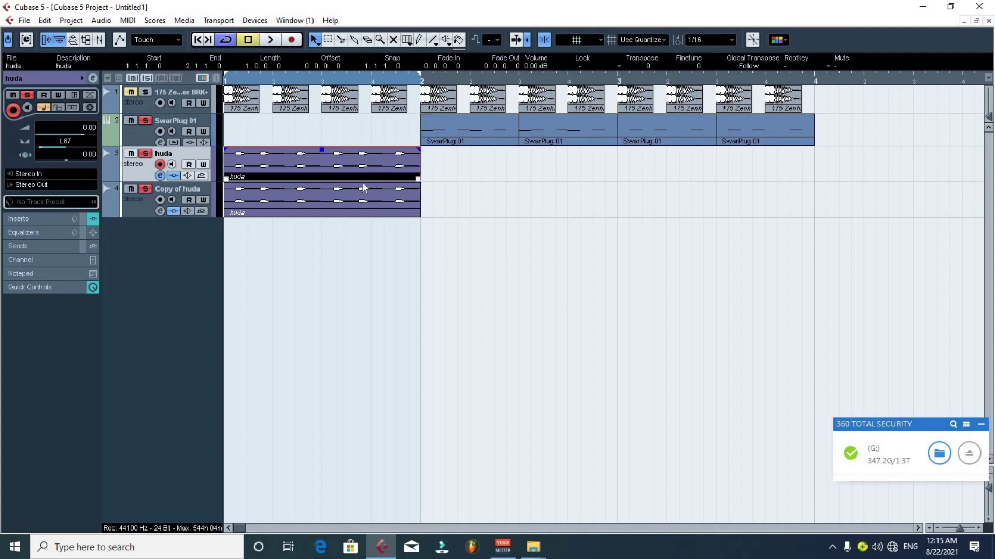
left_click(160, 176)
left_click(291, 204)
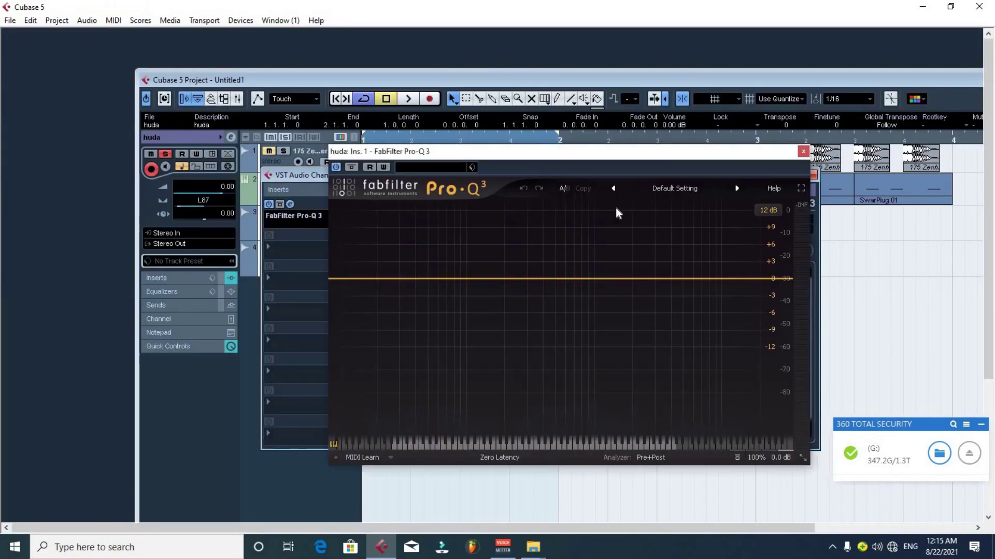
key("space")
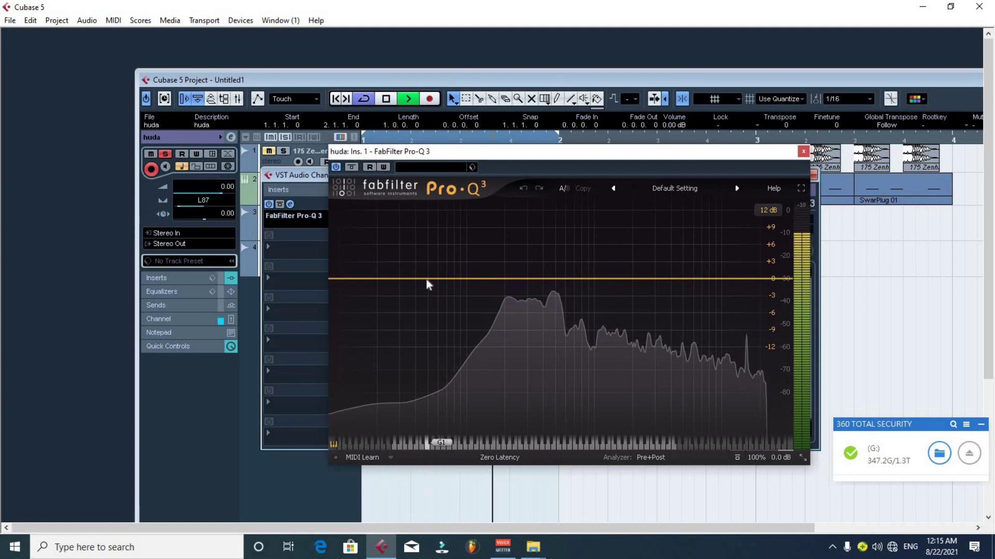
Add a Pro-Q 3 band at about 40 Hz and change its shape to Low Cut.
left_click(417, 293)
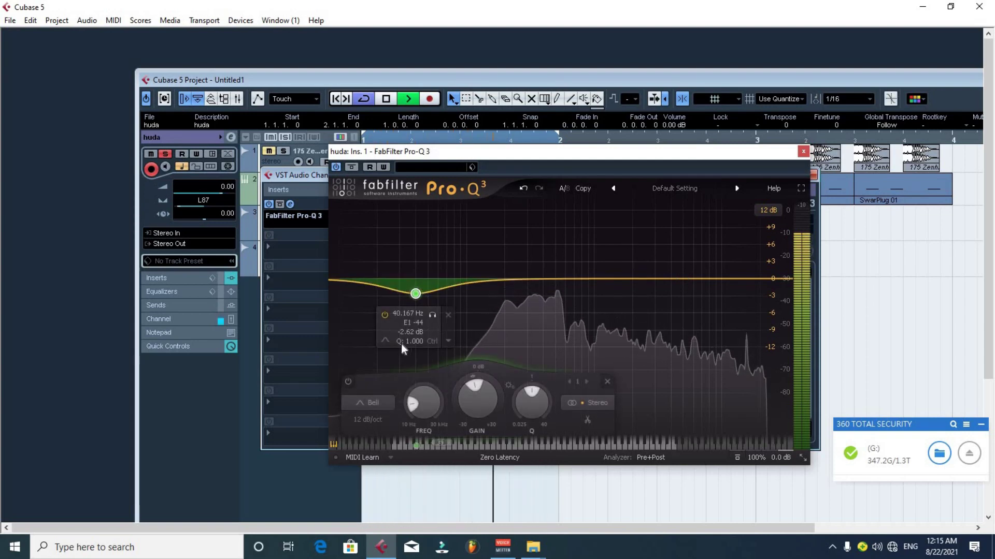
left_click(376, 402)
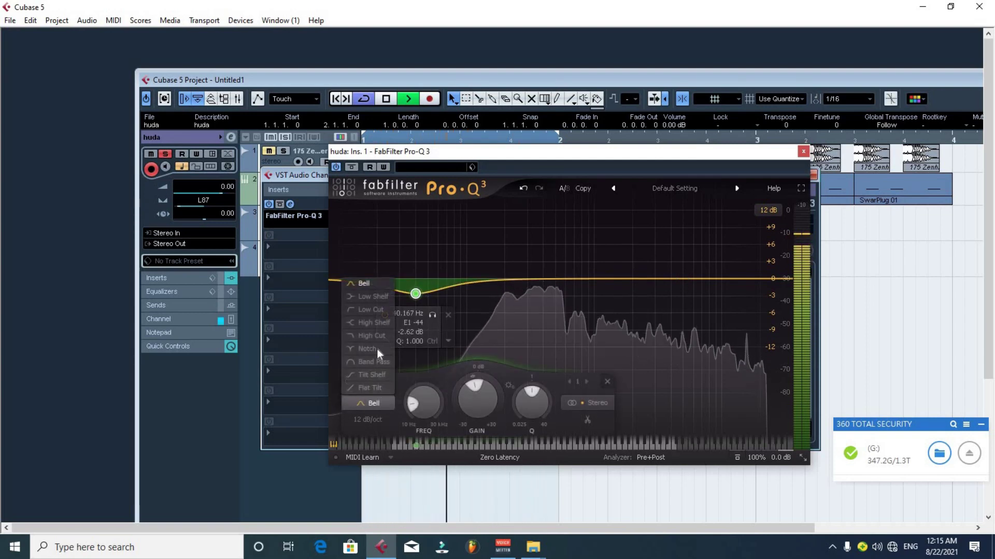
left_click(372, 310)
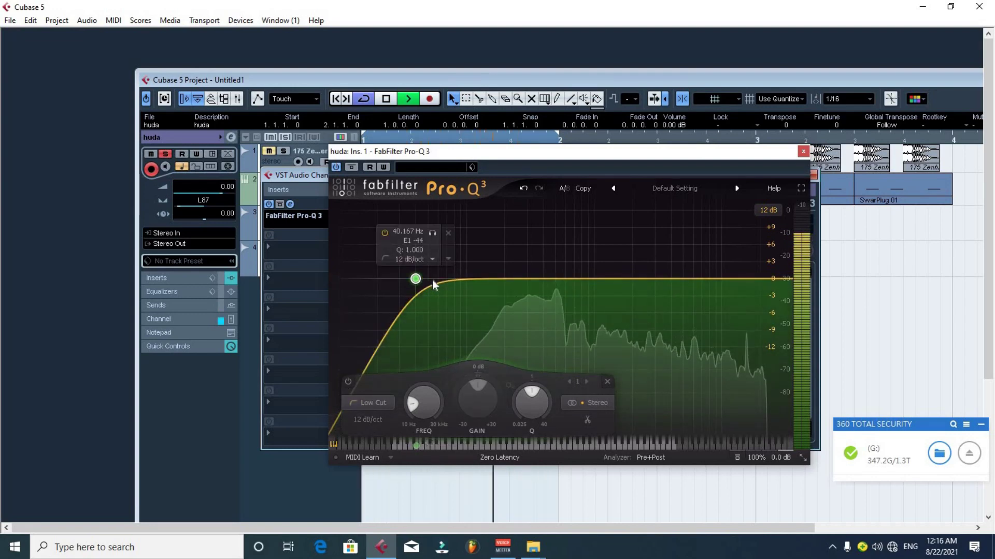
Move the Low Cut band to about 54 Hz and add a High Cut band at about 14 kHz.
left_click_drag(417, 280, 431, 280)
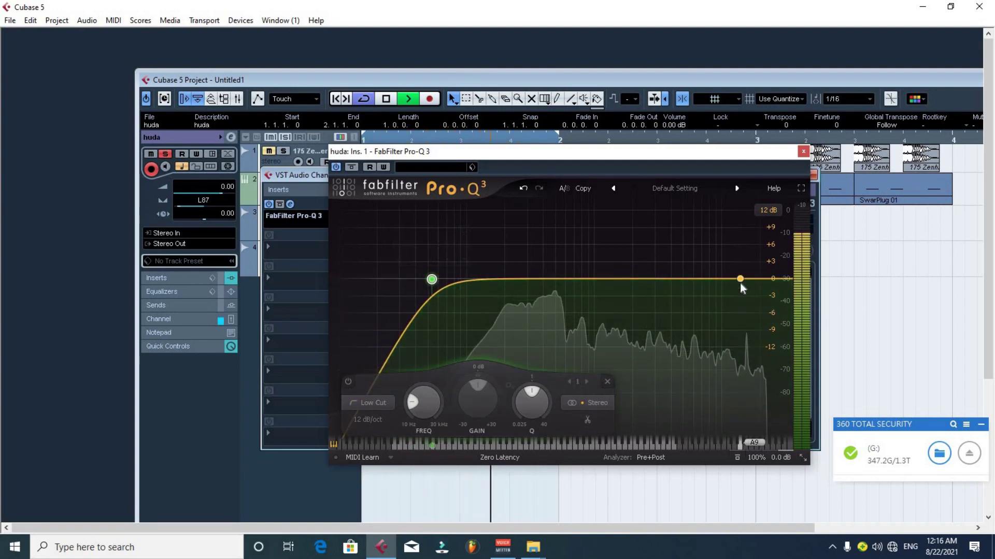
left_click(740, 283)
left_click(547, 403)
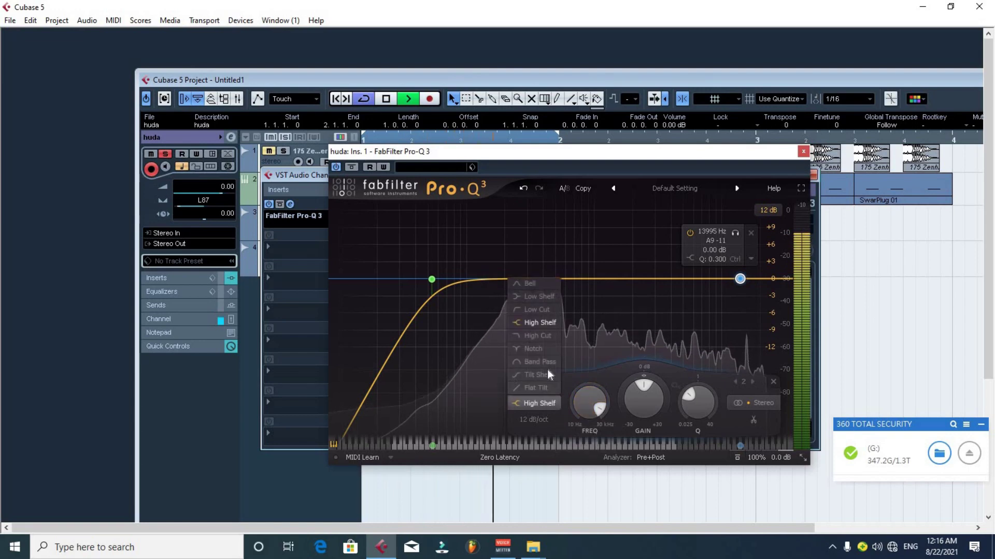
left_click(539, 335)
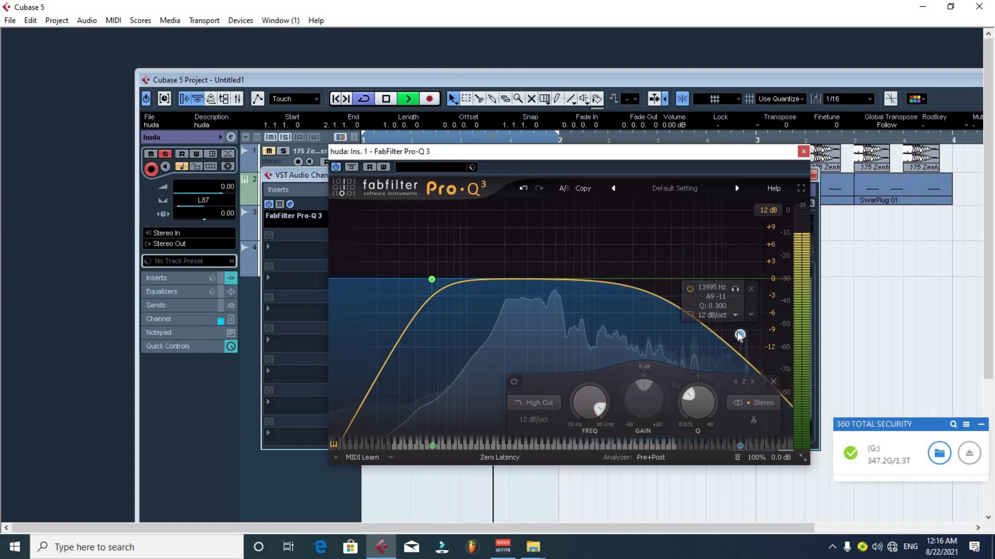
Steepen the High Cut band's slope to 72 dB/oct and raise its frequency to slightly above 18 kHz.
scroll(741, 339, "down", 1)
scroll(741, 331, "up", 2)
left_click_drag(738, 332, 751, 322)
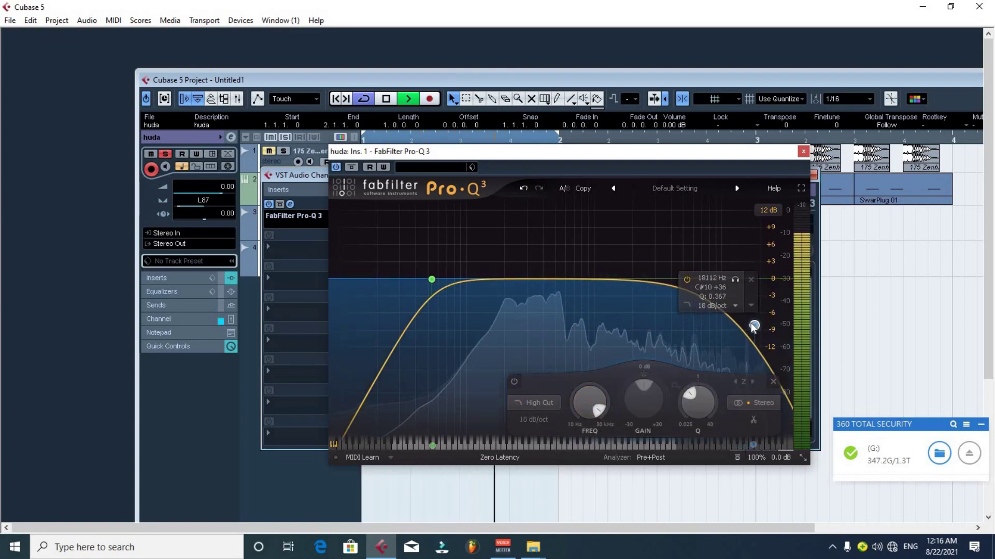
scroll(752, 321, "down", 2)
scroll(751, 321, "up", 3)
scroll(755, 325, "up", 4)
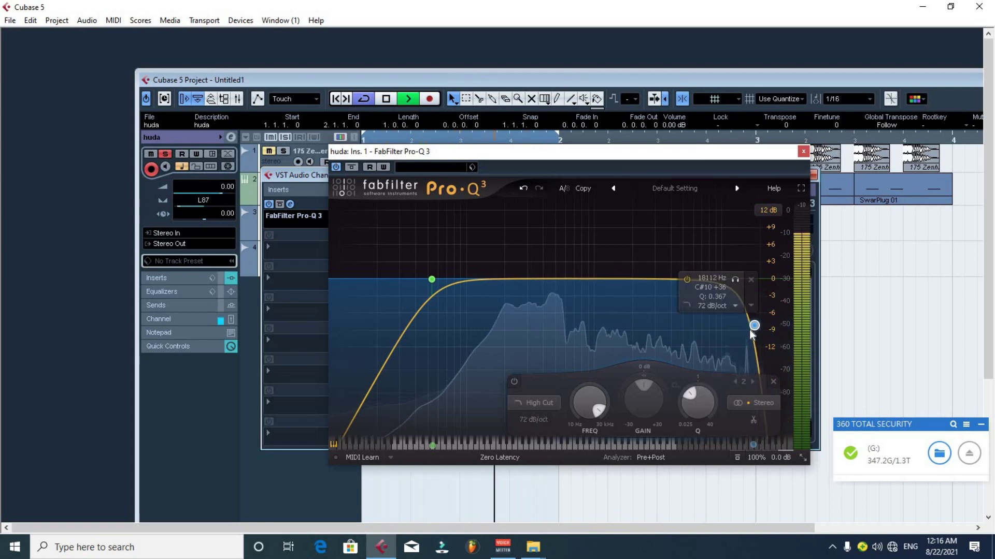
left_click_drag(754, 327, 759, 330)
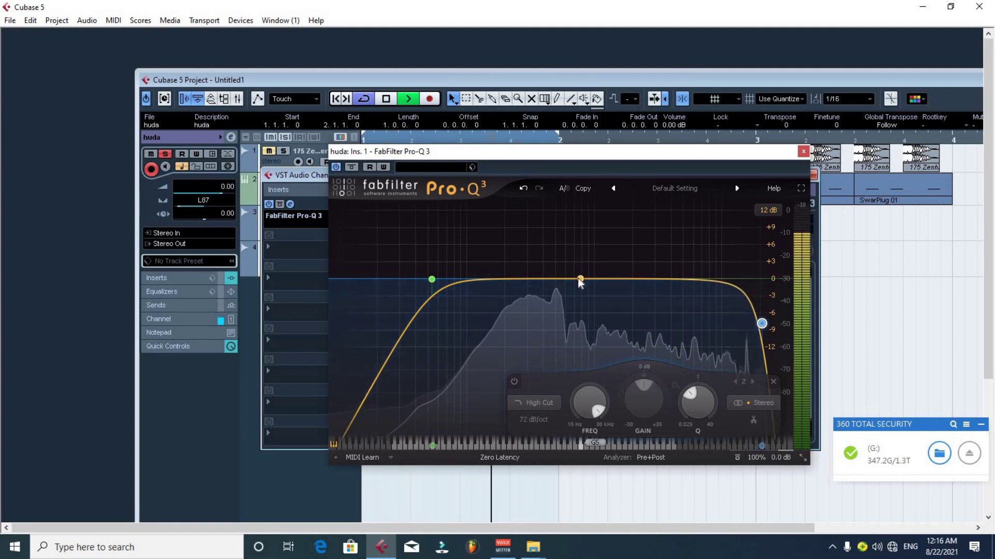
Add a narrow Bell band at about 366 Hz with a boost of about 3.9 dB and a Q of about 3.2.
left_click_drag(580, 280, 556, 251)
scroll(540, 305, "up", 4)
left_click_drag(622, 250, 693, 265)
left_click_drag(580, 263, 538, 255)
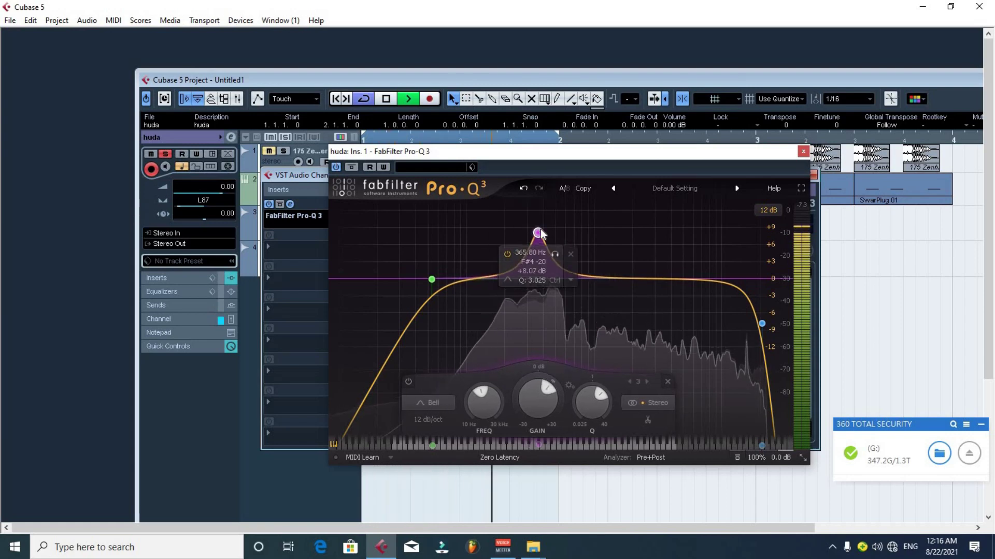
scroll(540, 253, "up", 1)
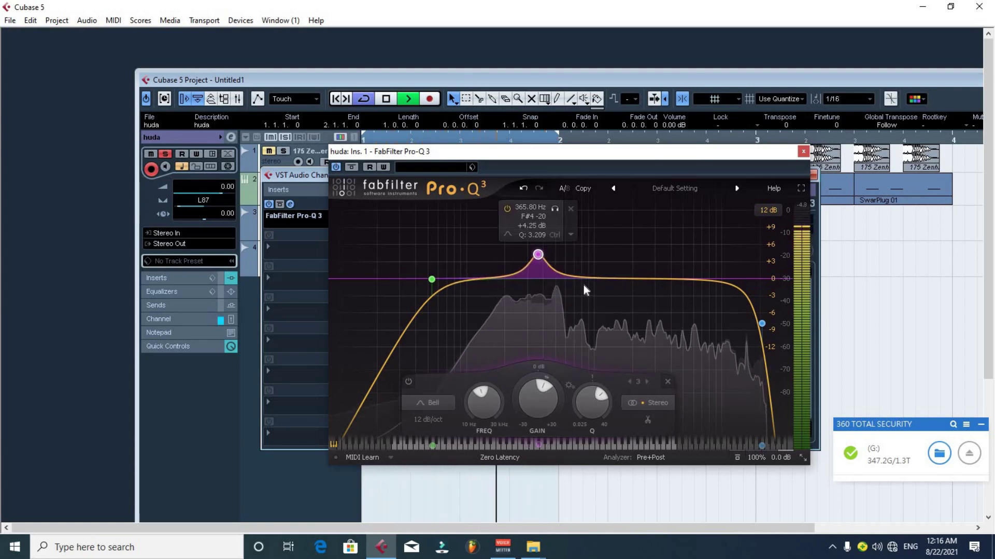
left_click_drag(539, 257, 539, 259)
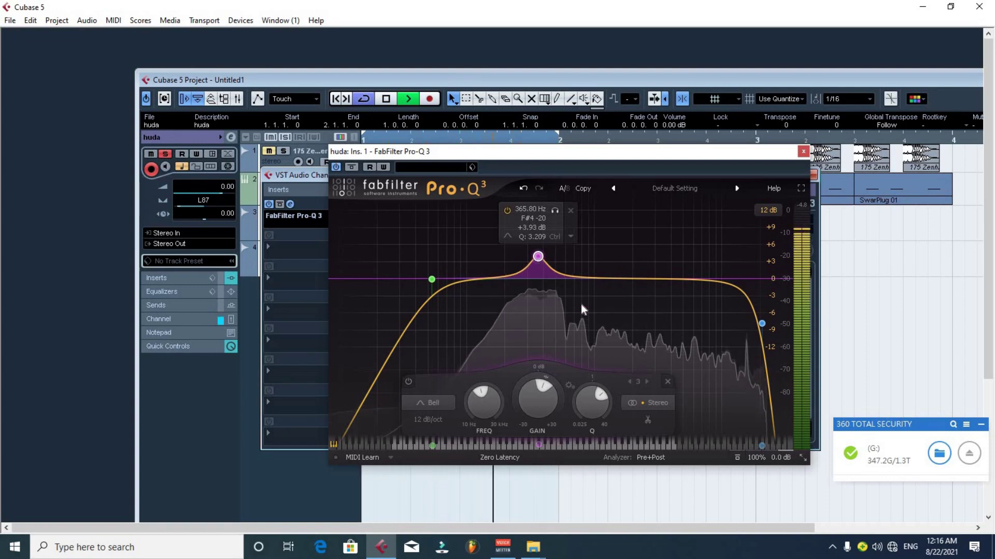
Compare the looped huda sound with Pro-Q 3 switched off and on again, and stop playback.
key("space")
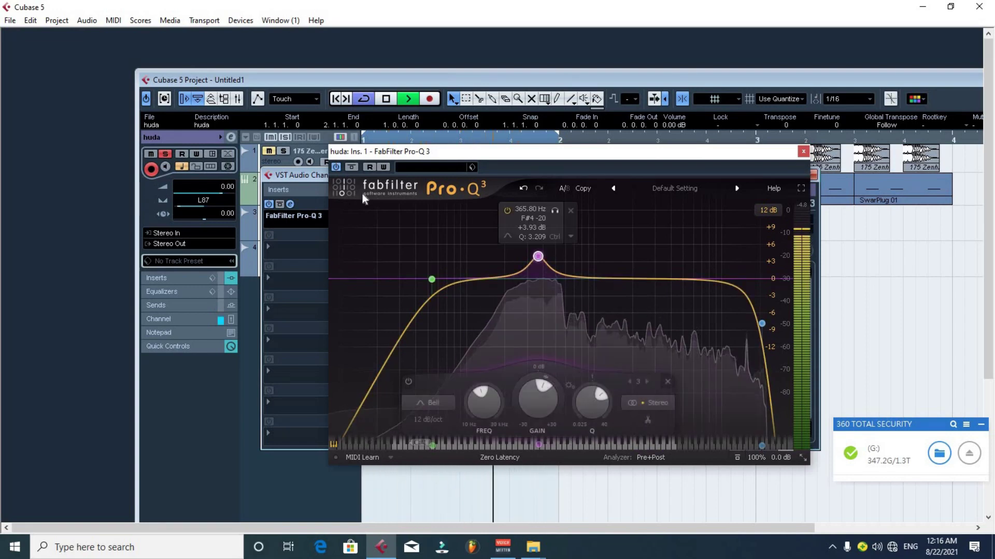
left_click(335, 167)
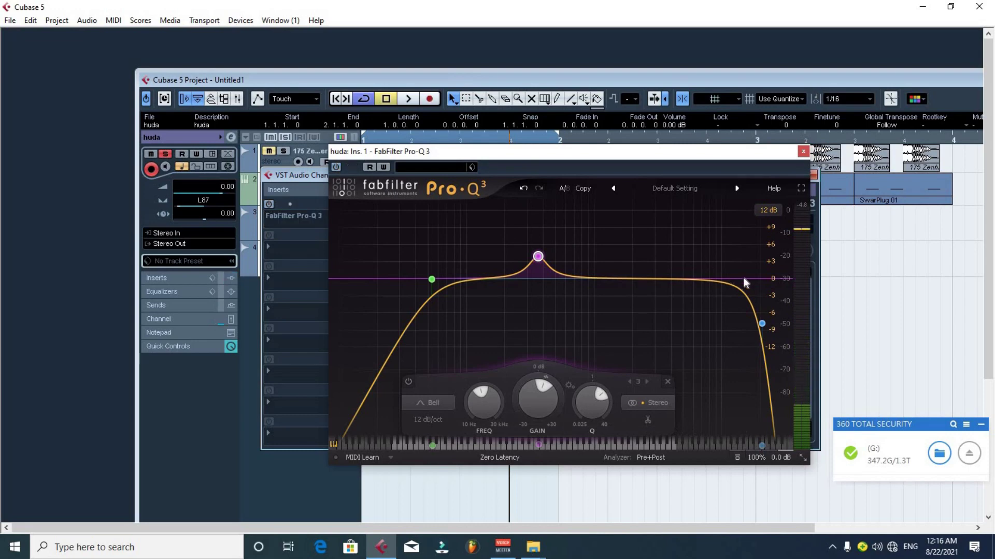
key("space")
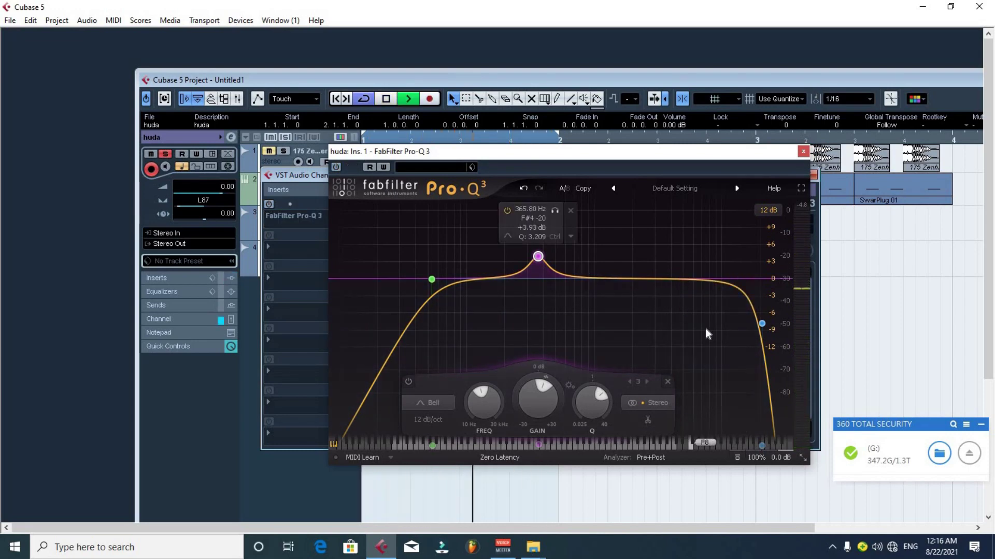
left_click(334, 167)
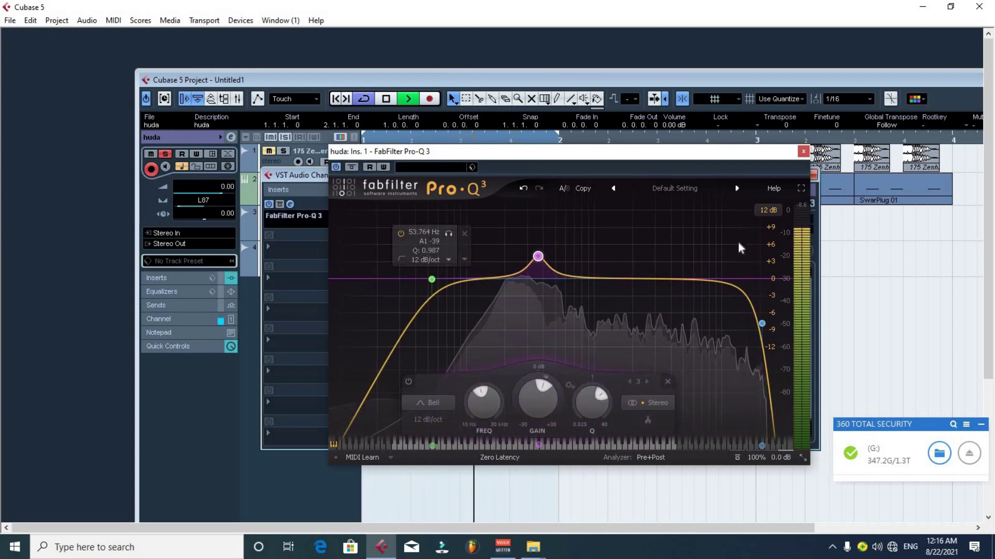
key("space")
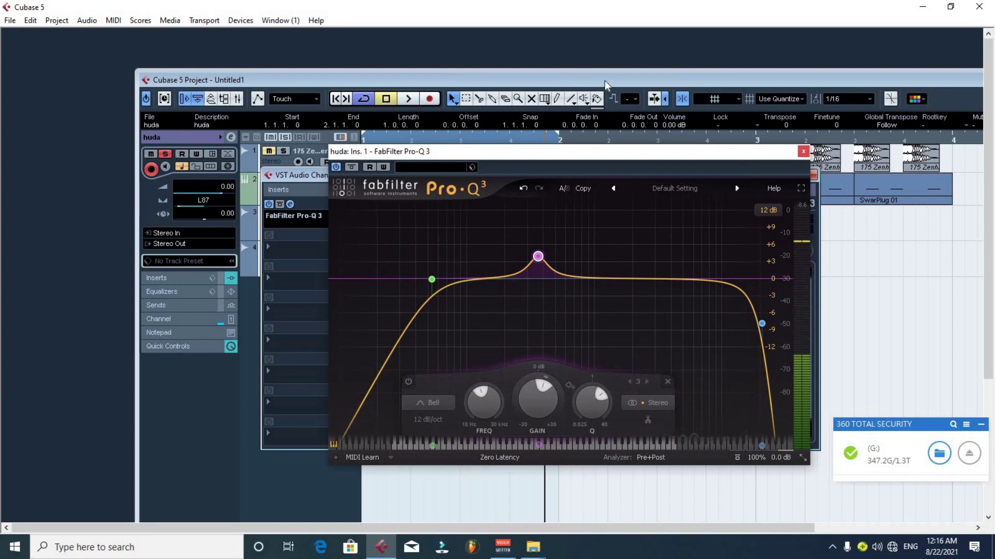
Close Pro-Q 3 and load the CLA-3A Stereo compressor in the second insert slot of the huda channel.
left_click(802, 151)
left_click(296, 245)
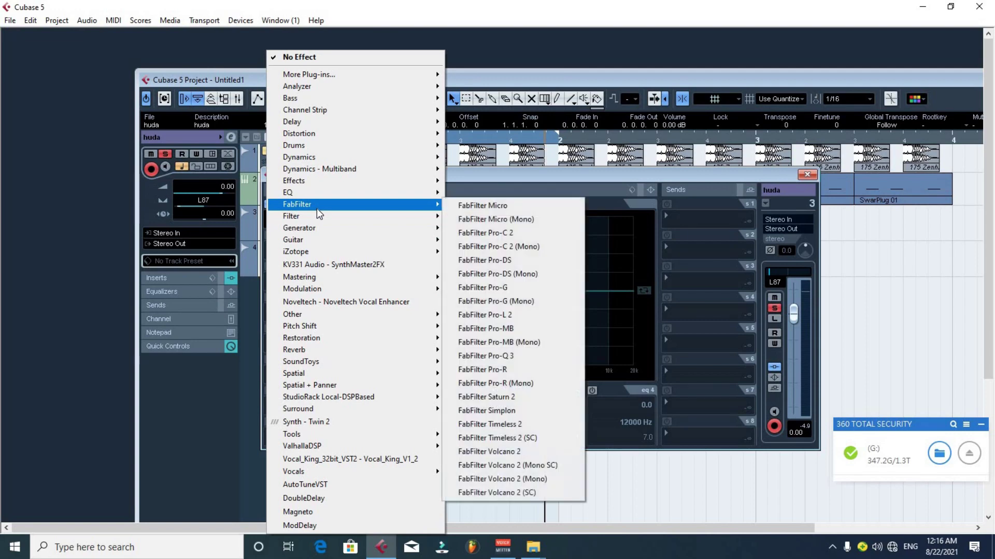
mouse_move(323, 157)
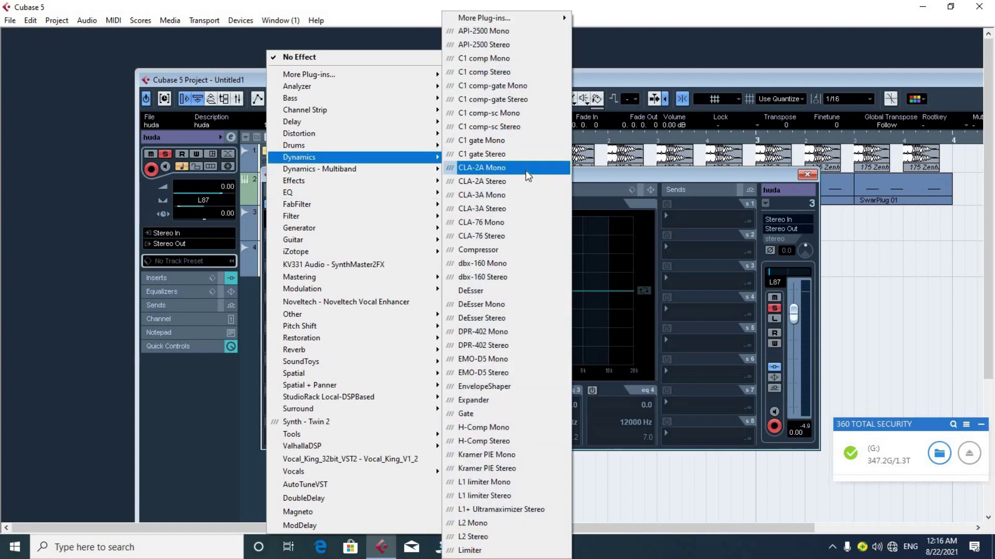
left_click(522, 208)
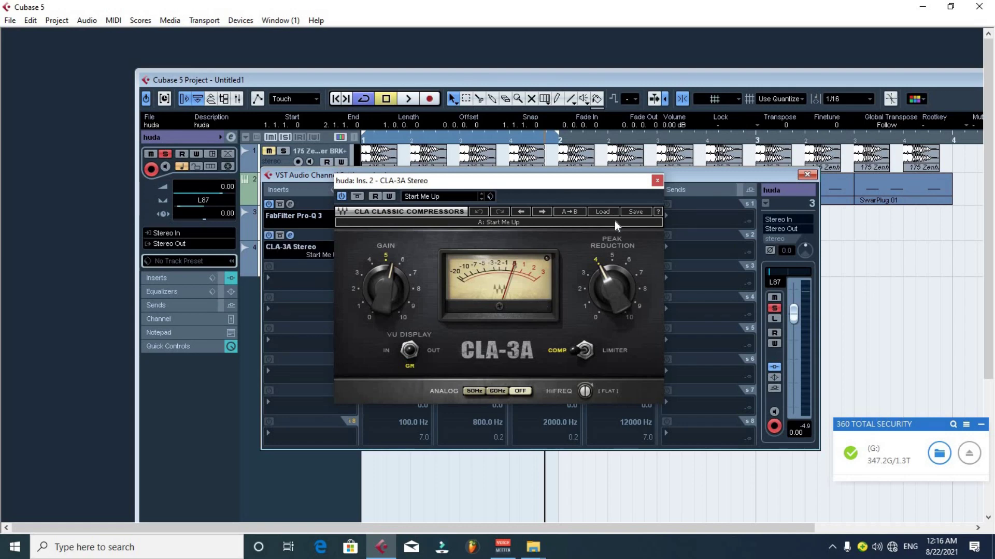
Play the loop, fine-tune the CLA-3A's peak reduction near 4, raise its gain to about 6 and close it.
key("space")
left_click(605, 211)
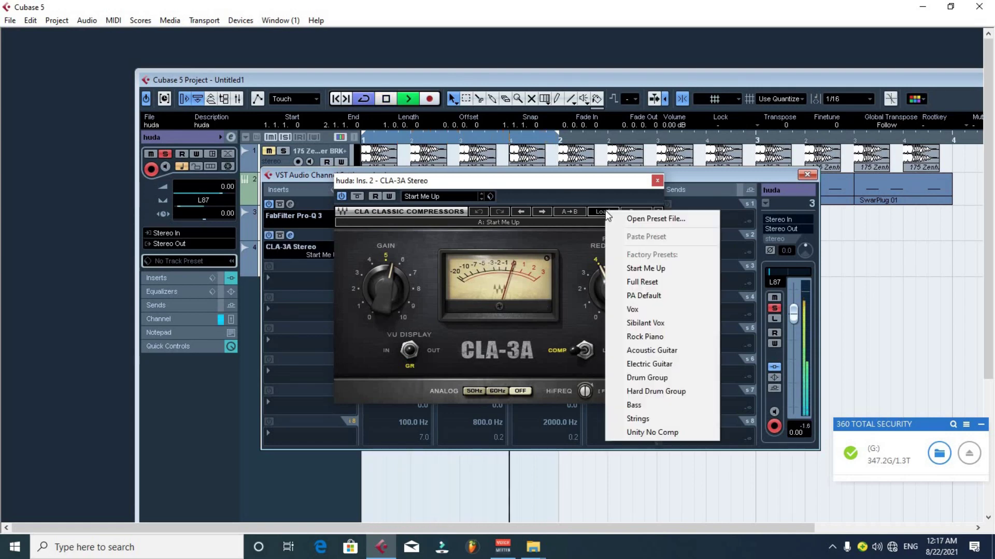
left_click(565, 292)
left_click_drag(613, 284, 608, 296)
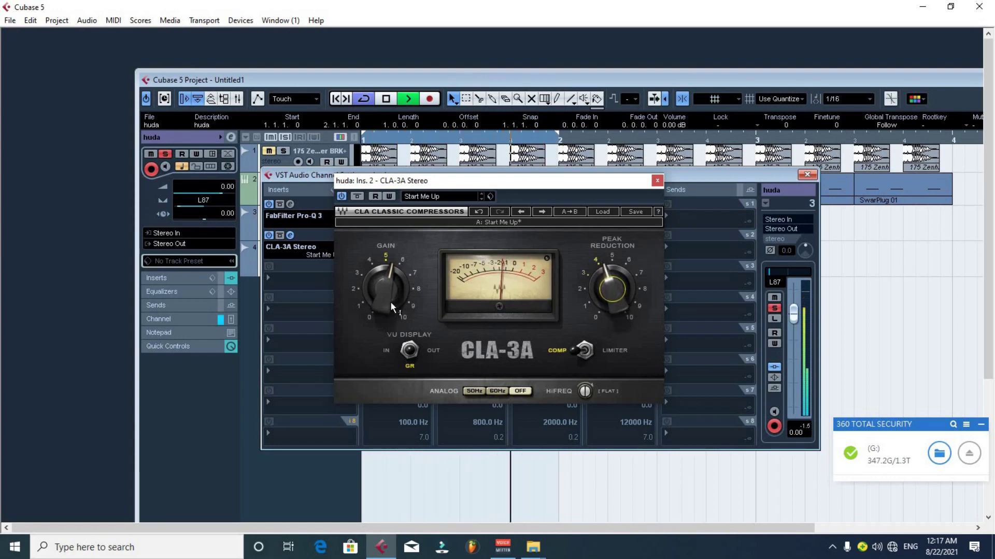
mouse_move(390, 296)
mouse_move(389, 289)
left_mouse_down()
mouse_move(388, 307)
mouse_move(388, 286)
left_mouse_up()
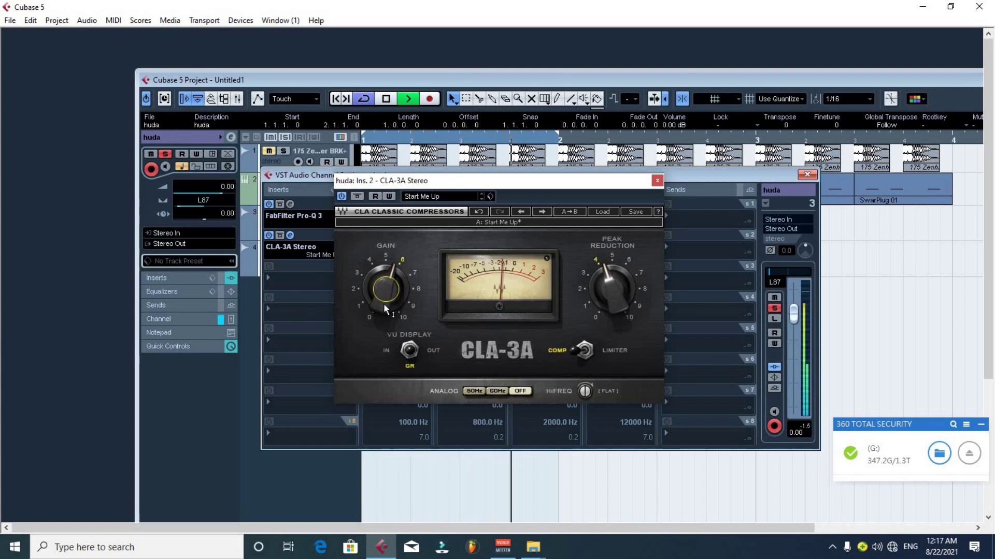
left_click(657, 181)
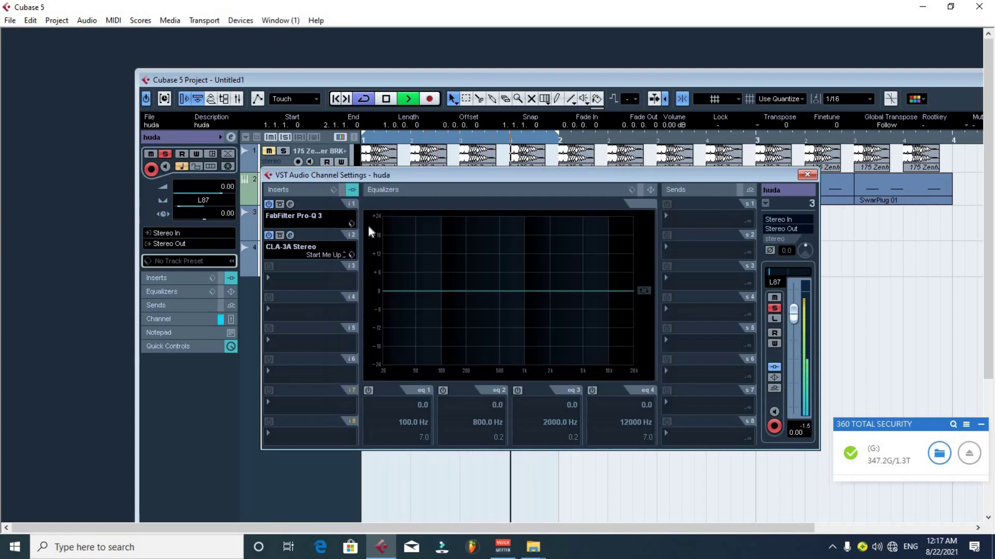
Try Reverb A in the huda channel's third insert slot, replace it with Reverb B and start playback.
left_click(307, 283)
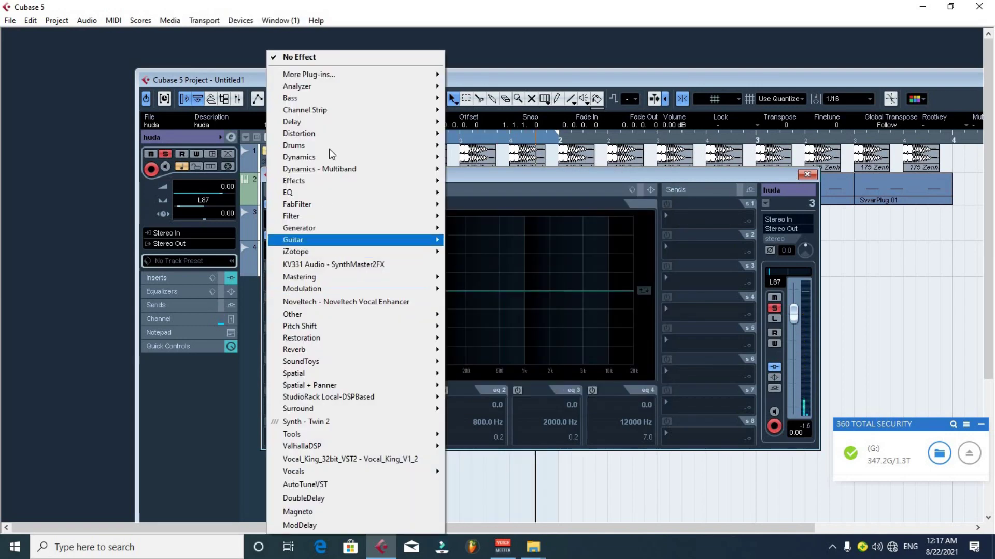
mouse_move(328, 125)
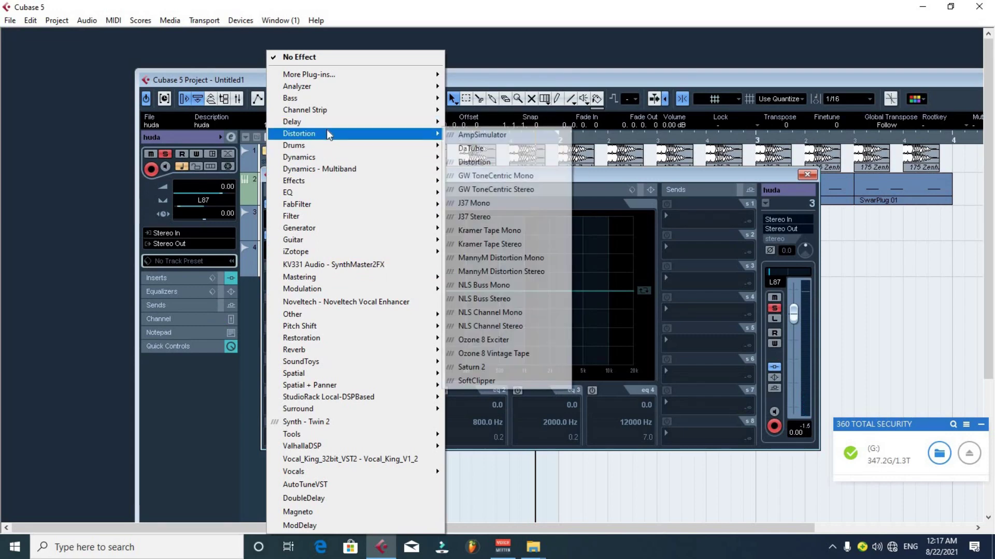
mouse_move(335, 79)
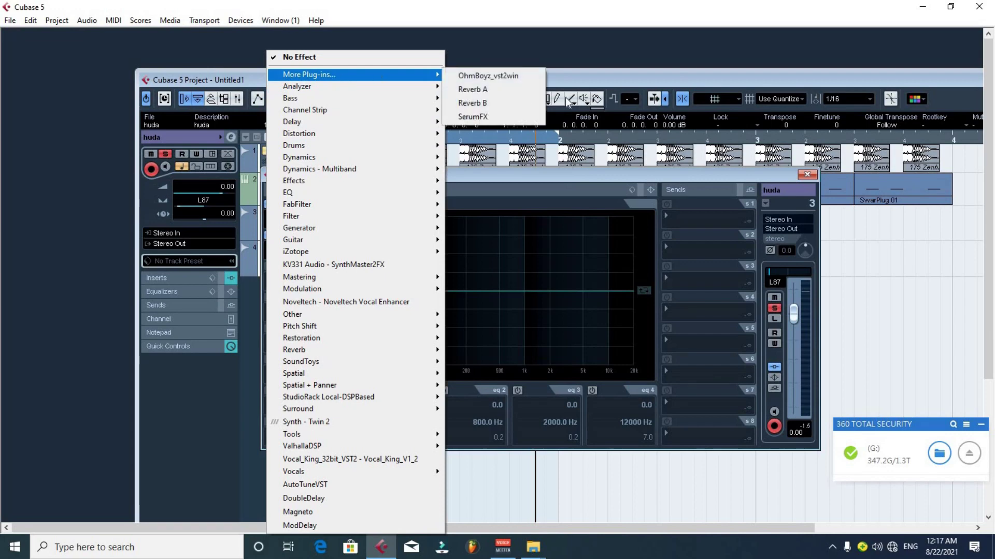
left_click(518, 89)
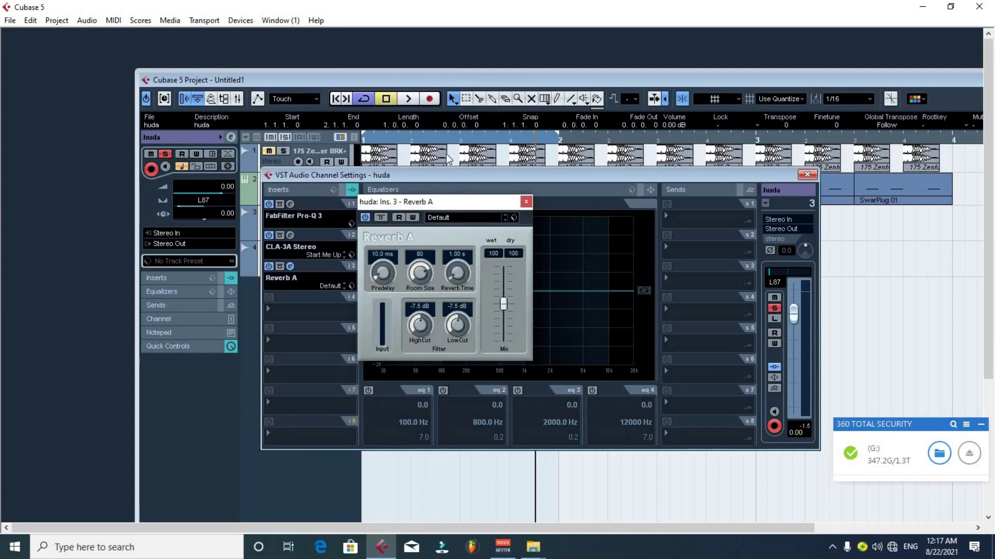
key("space")
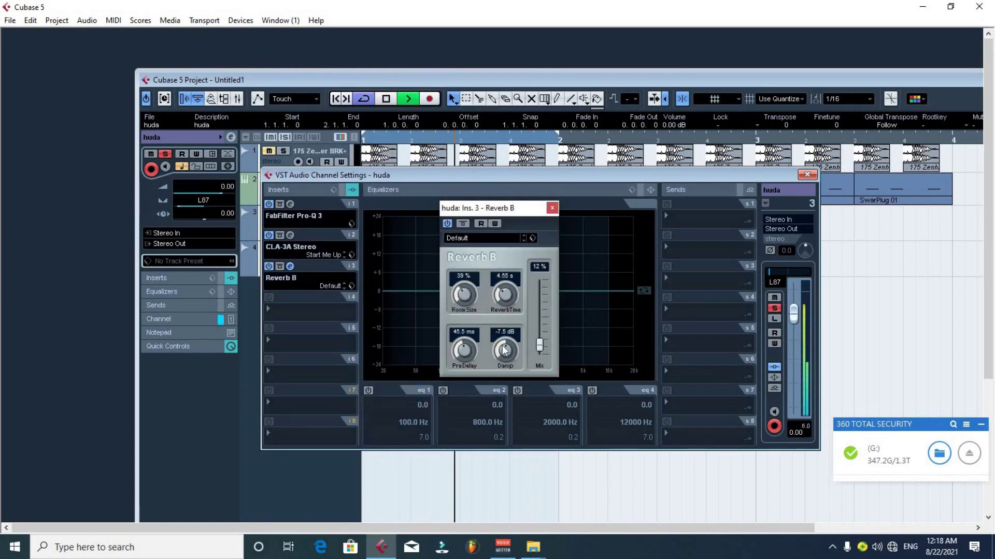
Set Reverb B's damp to -9.7 dB and its mix to 8 %, keep the room size at 39 %, and close it.
left_click_drag(505, 351, 540, 350)
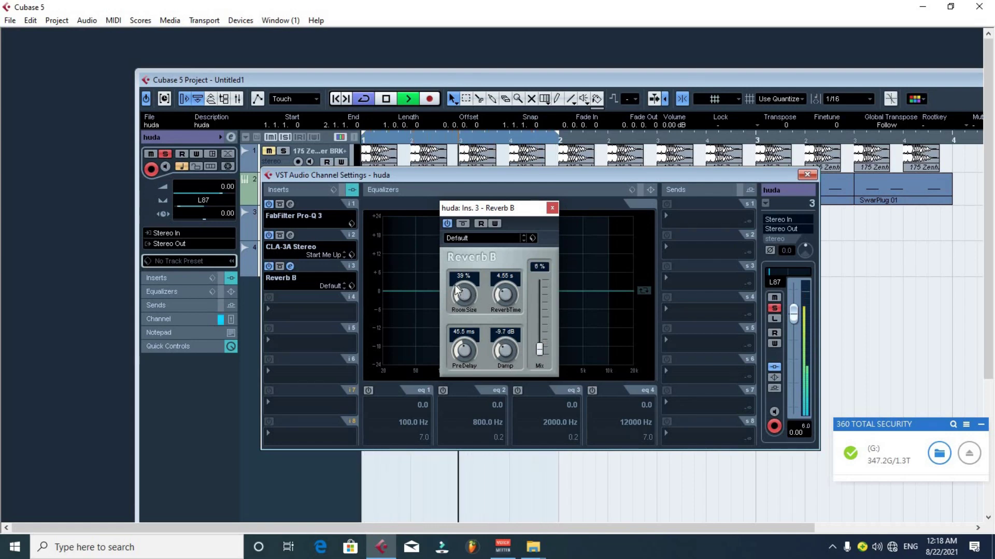
left_click_drag(456, 290, 457, 298)
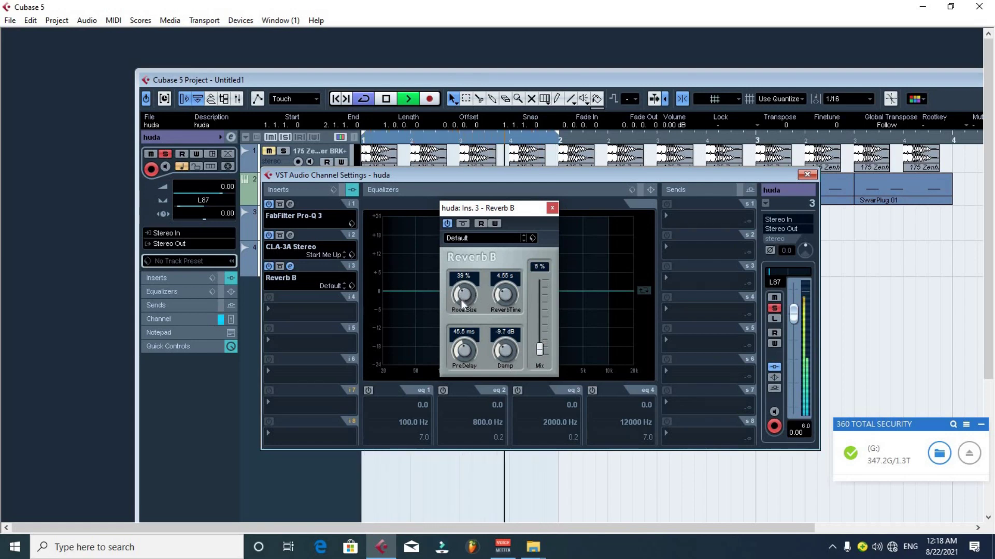
left_click(552, 209)
Load ModDelay in the fourth insert slot, set its feedback to 32%, audition the loop and close the plug-in.
left_click(304, 306)
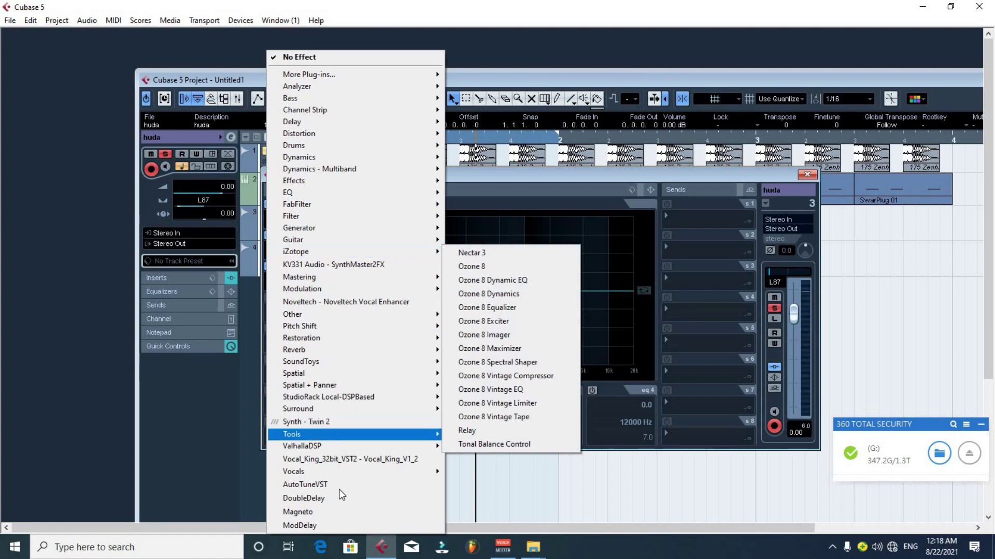
left_click(335, 523)
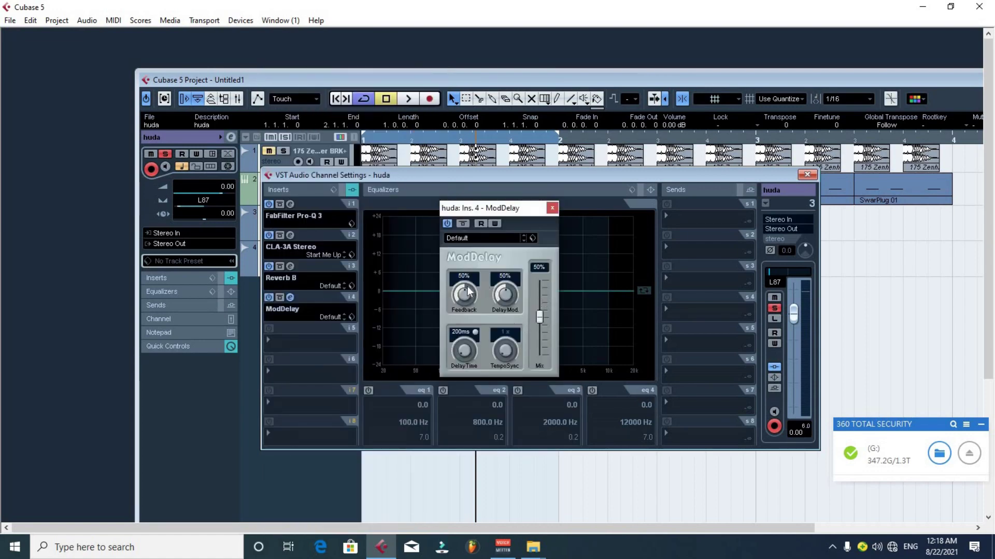
left_click_drag(465, 291, 453, 288)
key("space")
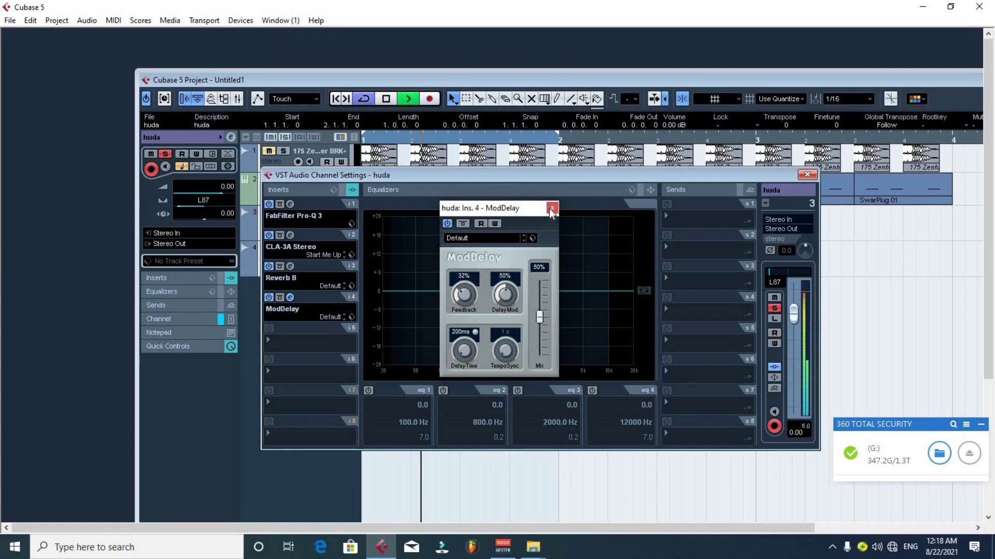
key("space")
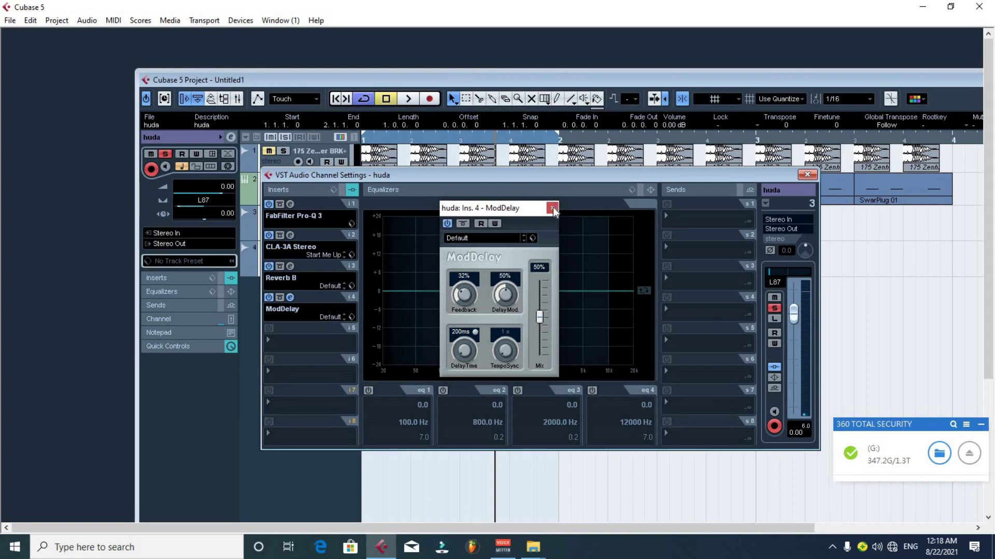
left_click(553, 208)
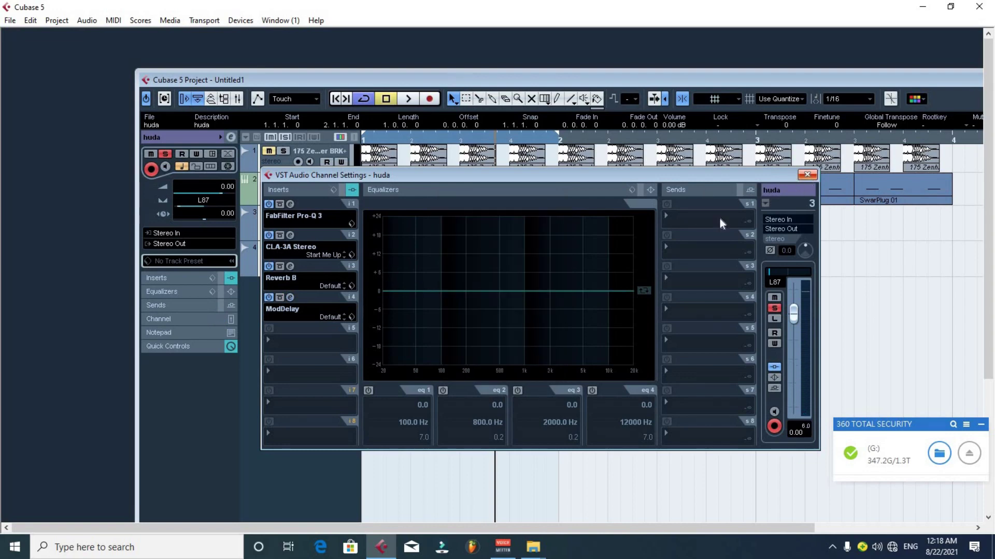
Close the huda track's audio channel settings.
left_click(683, 223)
left_click(807, 177)
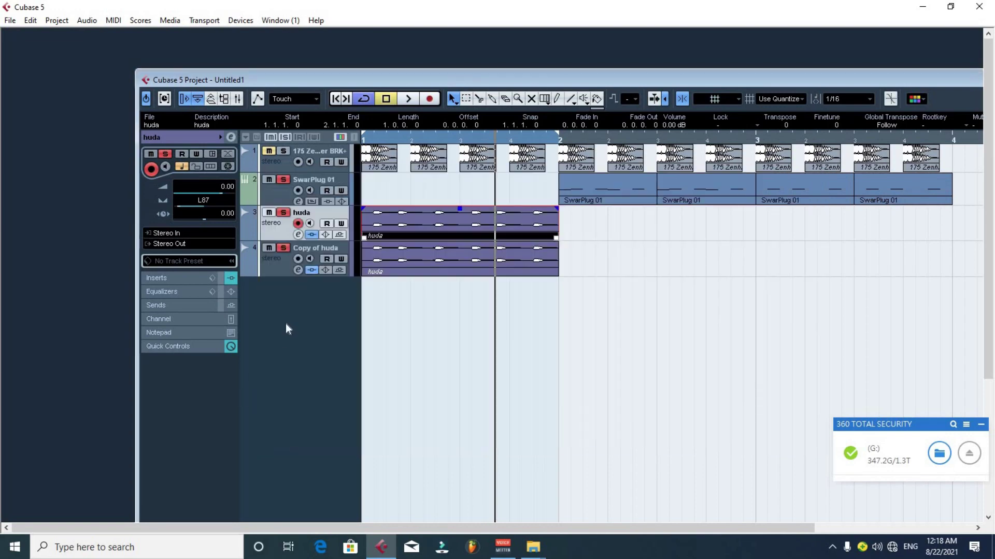
right_click(285, 323)
left_click(382, 158)
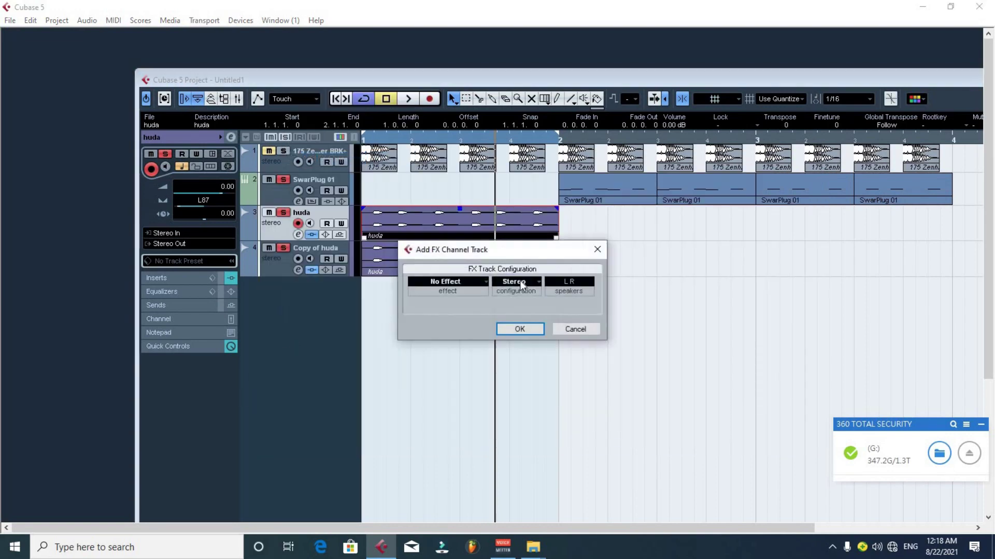
left_click(445, 281)
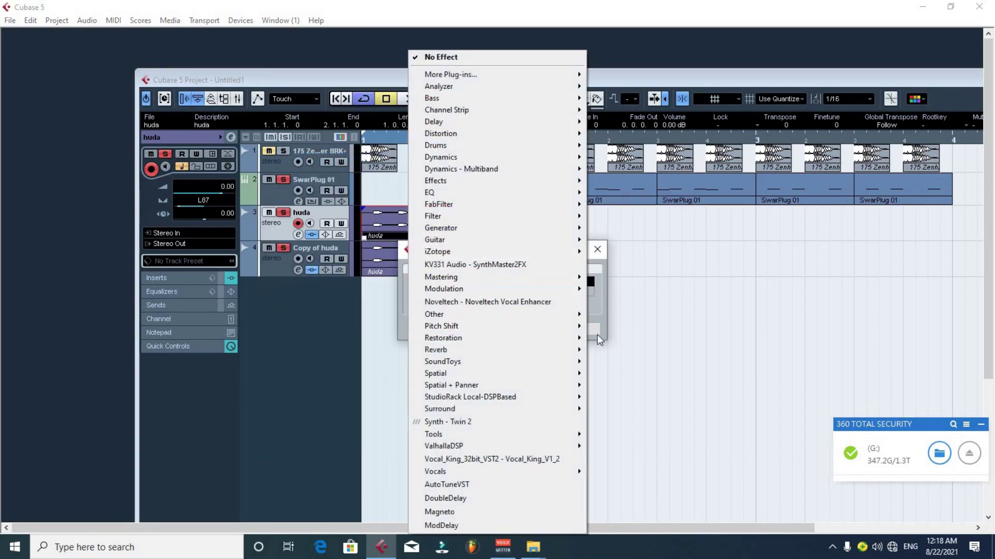
left_click(588, 338)
left_click(576, 330)
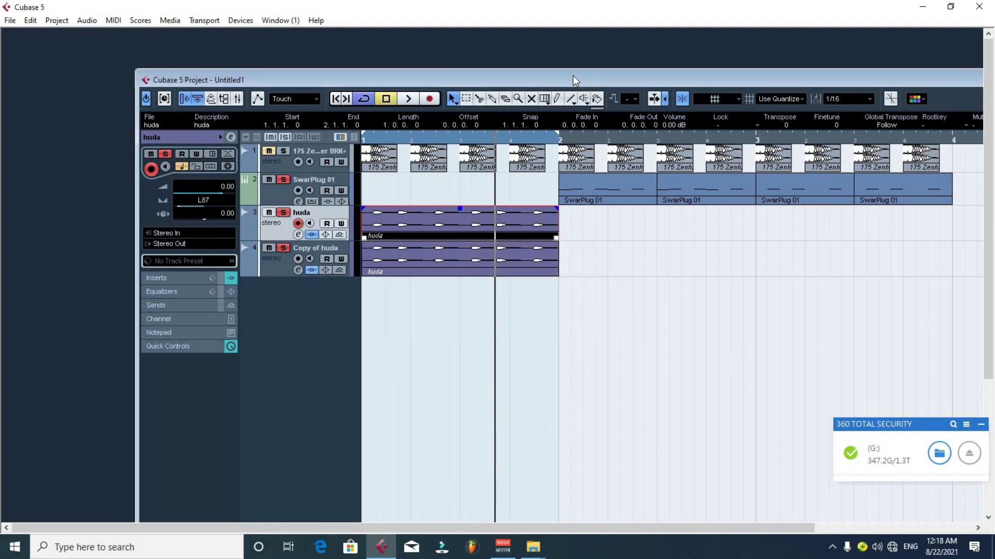
Maximize the project window and set the locators around the four SwarPlug parts in bars 2 and 3.
double_click(573, 78)
key("g")
key("g")
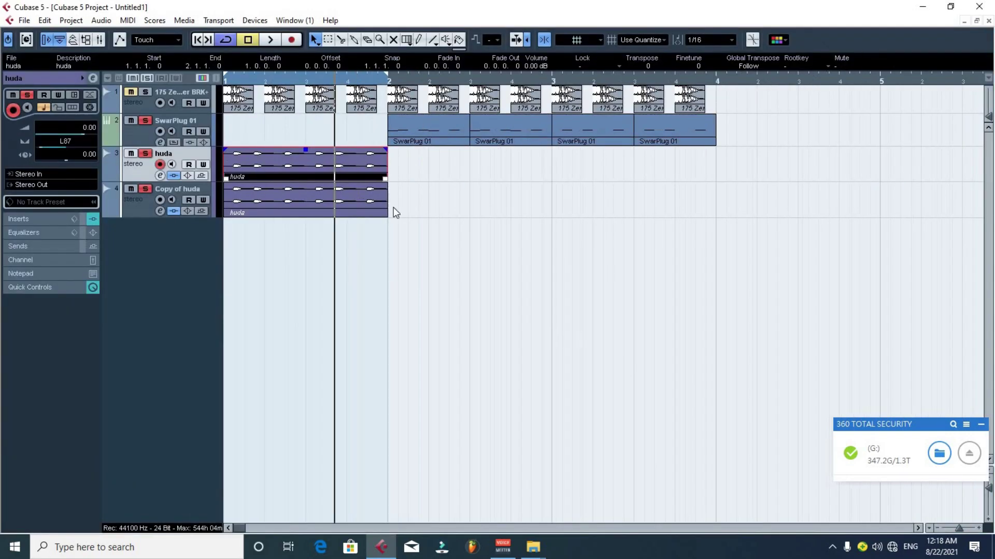
left_click_drag(361, 148, 648, 116)
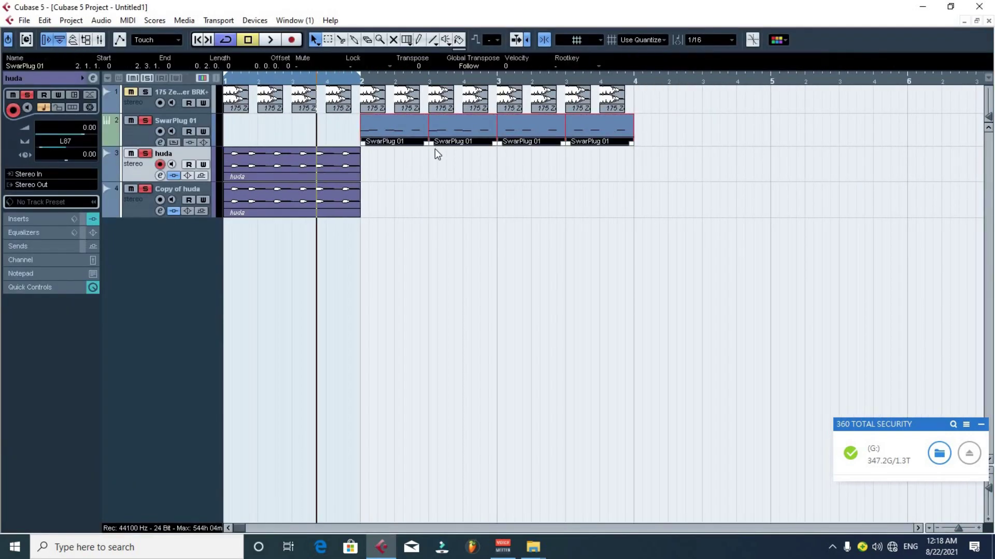
key("p")
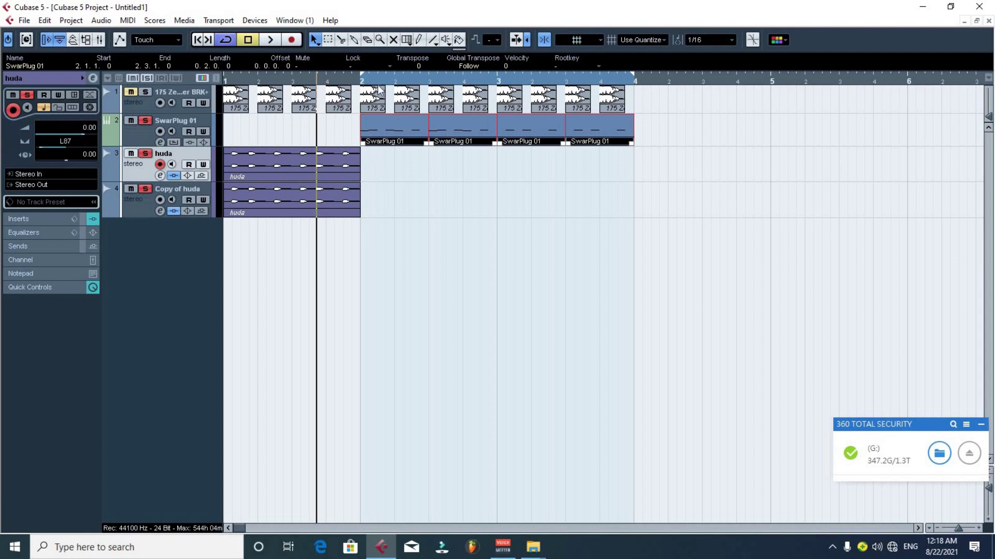
left_click(224, 79)
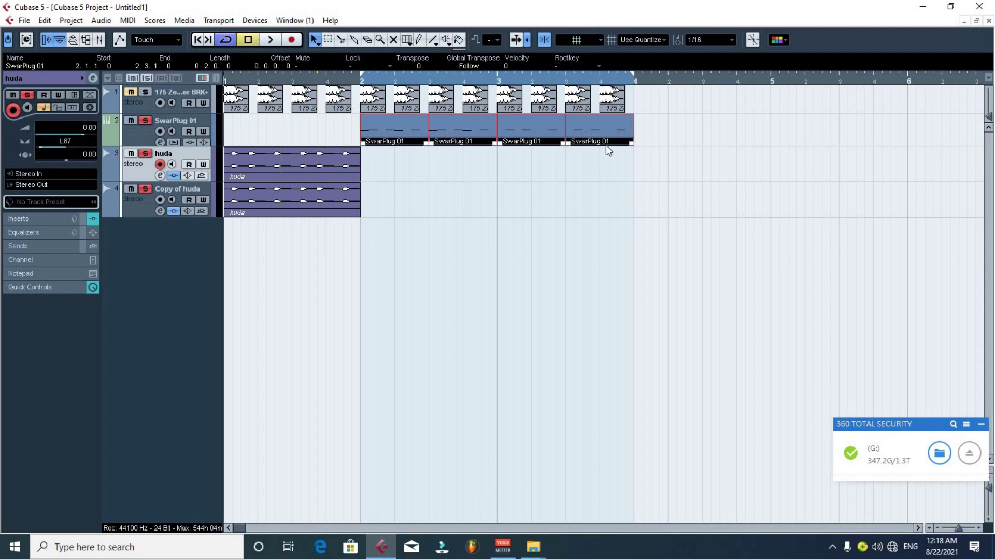
key("g")
left_click_drag(607, 132, 357, 136)
left_click_drag(287, 125, 282, 237)
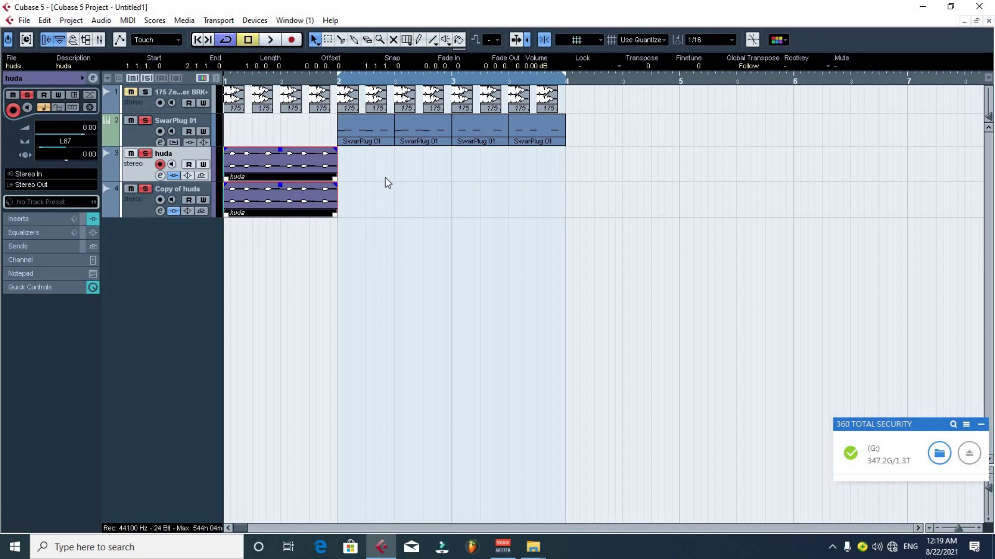
left_click(359, 132)
left_click(592, 138)
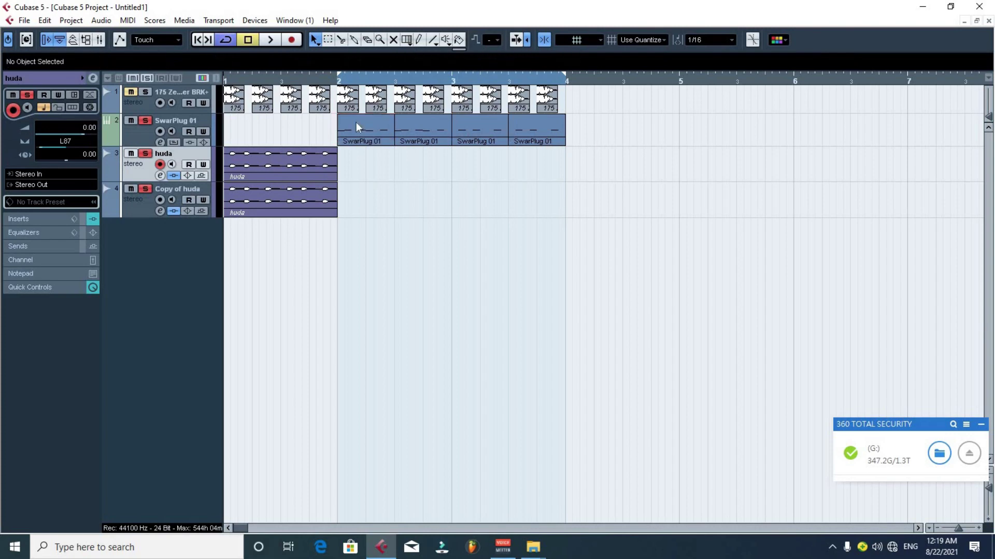
left_click_drag(339, 122, 338, 125)
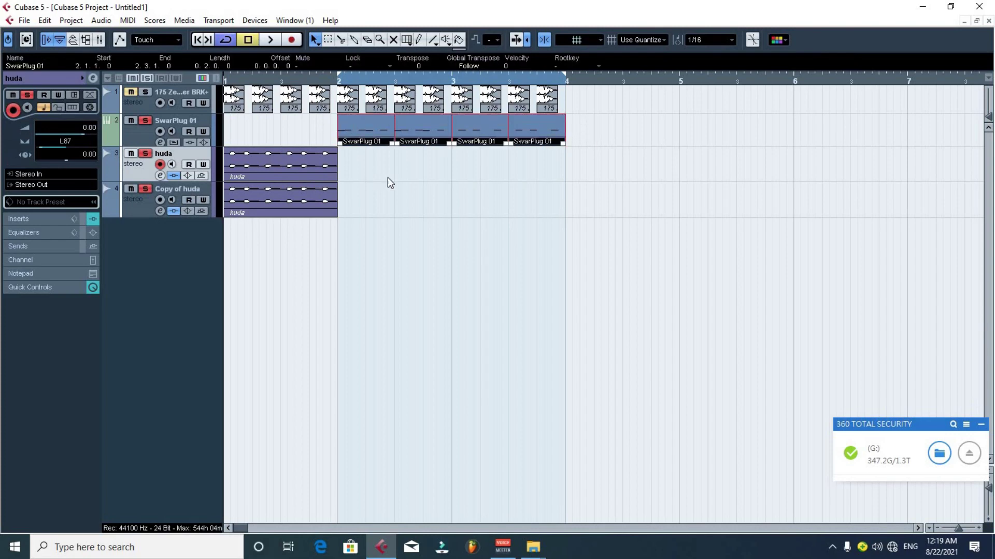
left_click(356, 148)
left_click_drag(436, 132, 444, 133)
left_click_drag(582, 139, 469, 138)
left_click(23, 20)
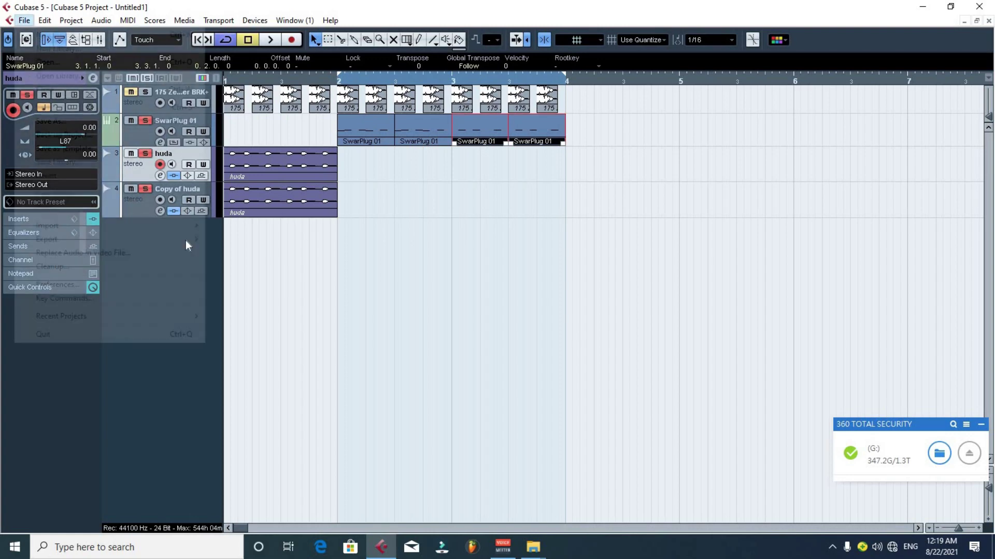
left_click(296, 144)
left_click_drag(293, 210, 294, 211)
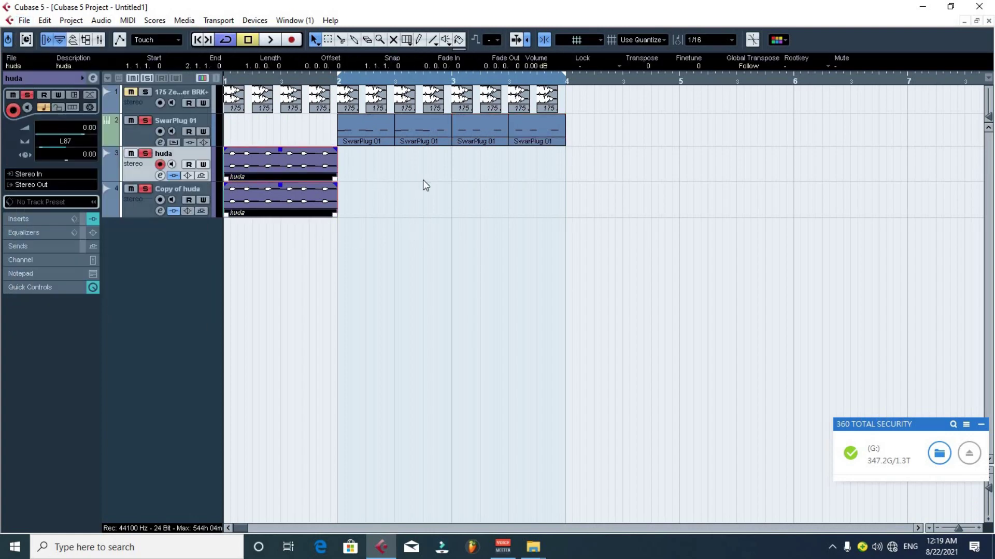
left_click(309, 220)
Duplicate all the 175 Zenhiser drum events on track 1 twice, aligning the copies to start at bar 4 and bar 7.
key("g")
key("g")
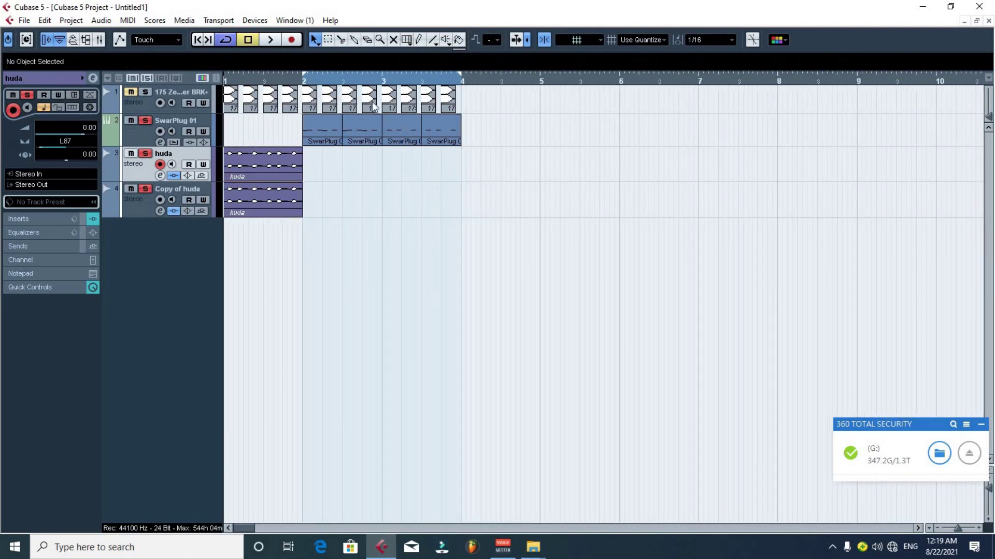
left_click_drag(506, 100, 223, 102)
key("ctrl+d")
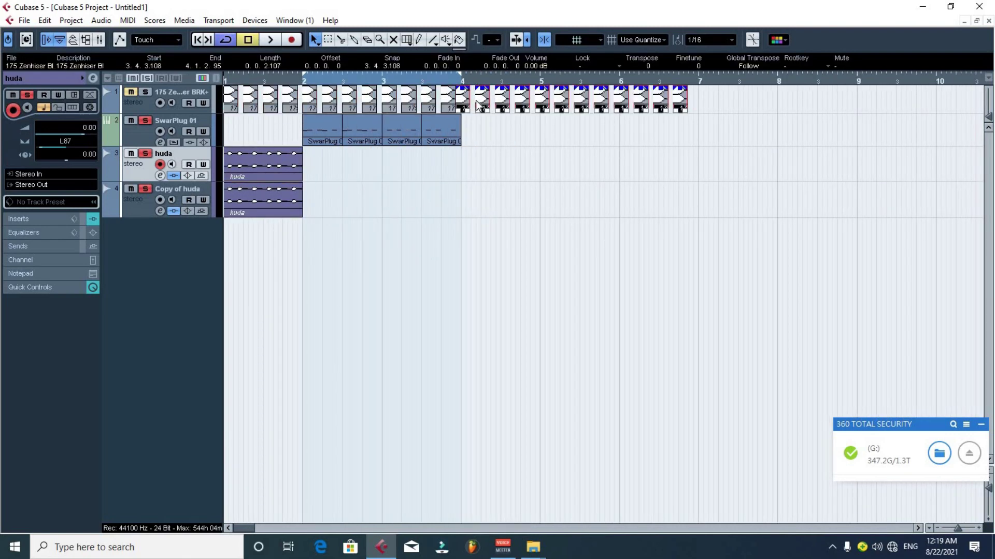
left_click_drag(477, 104, 462, 110)
key("ctrl+d")
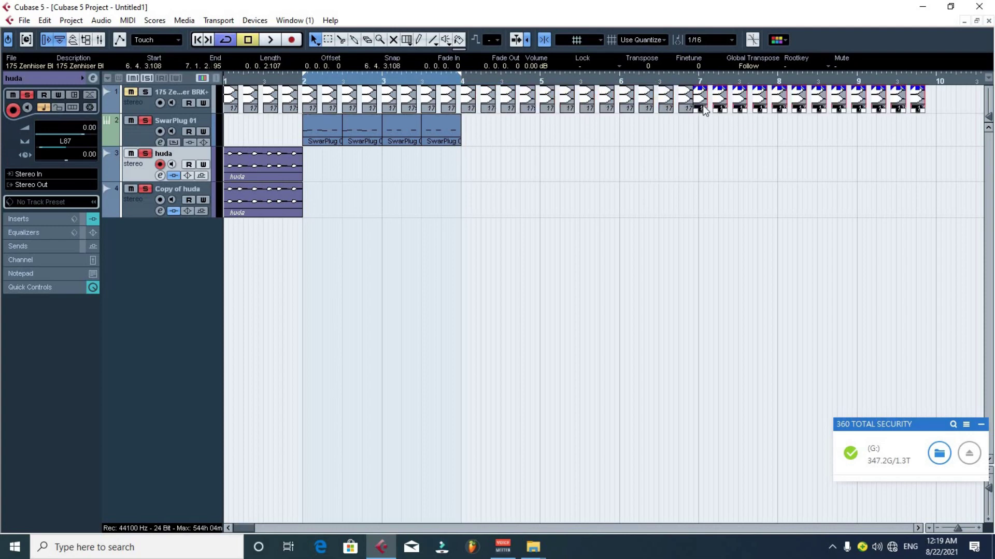
left_click_drag(713, 107, 709, 113)
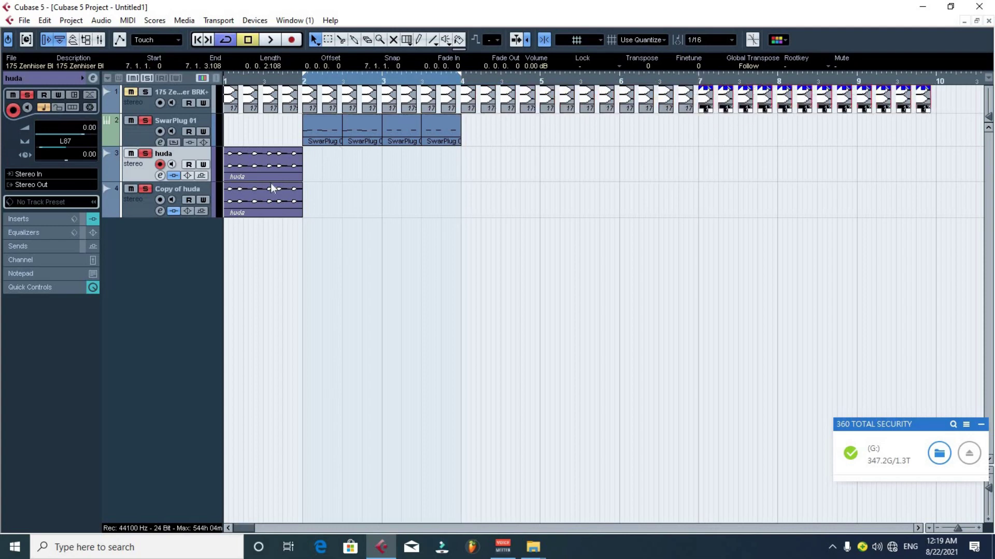
Try moving the huda loop to around bar 7 and the third SwarPlug part to 8.2.1, and undo both moves.
left_click_drag(263, 166, 753, 154)
left_click_drag(401, 129, 820, 144)
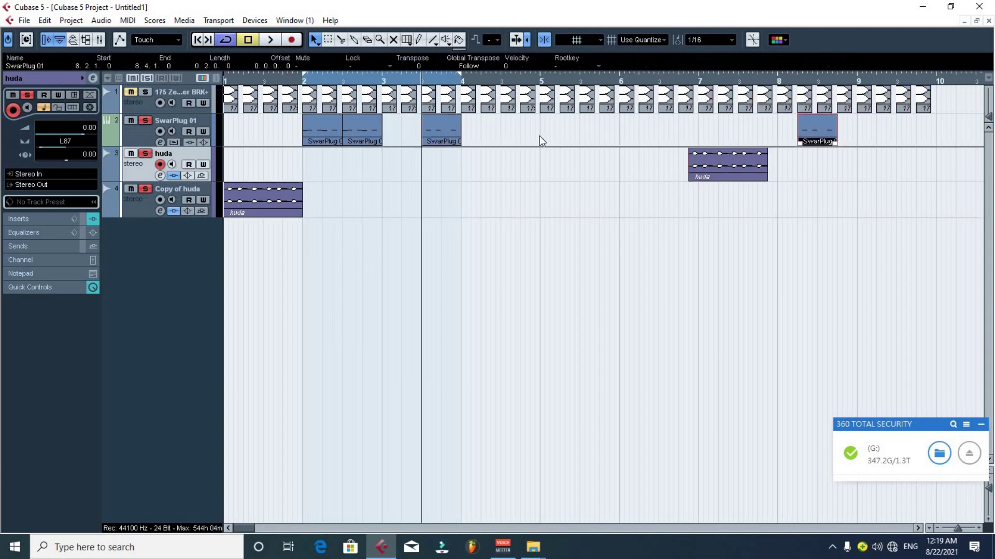
left_click(524, 83)
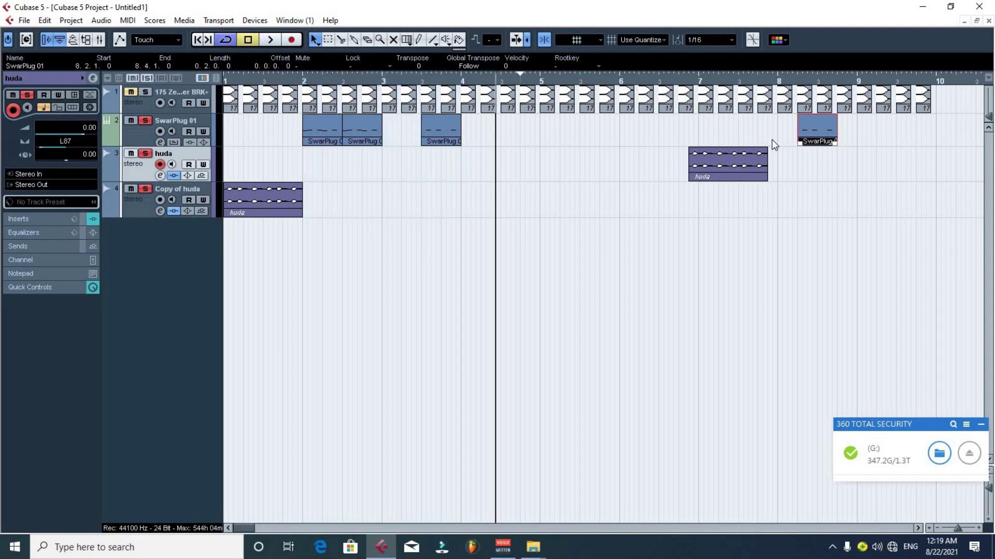
key("g")
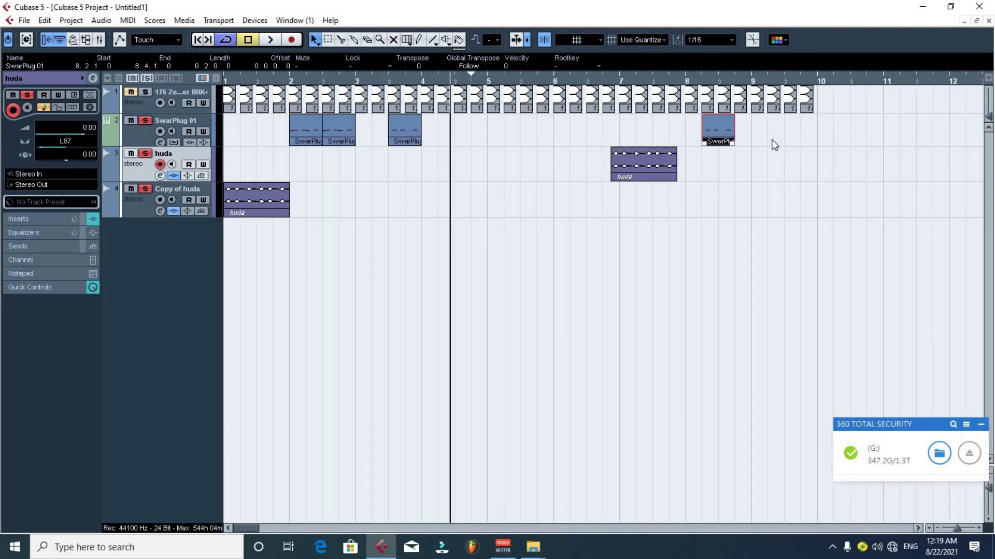
key("ctrl+z")
key("ctrl+z")
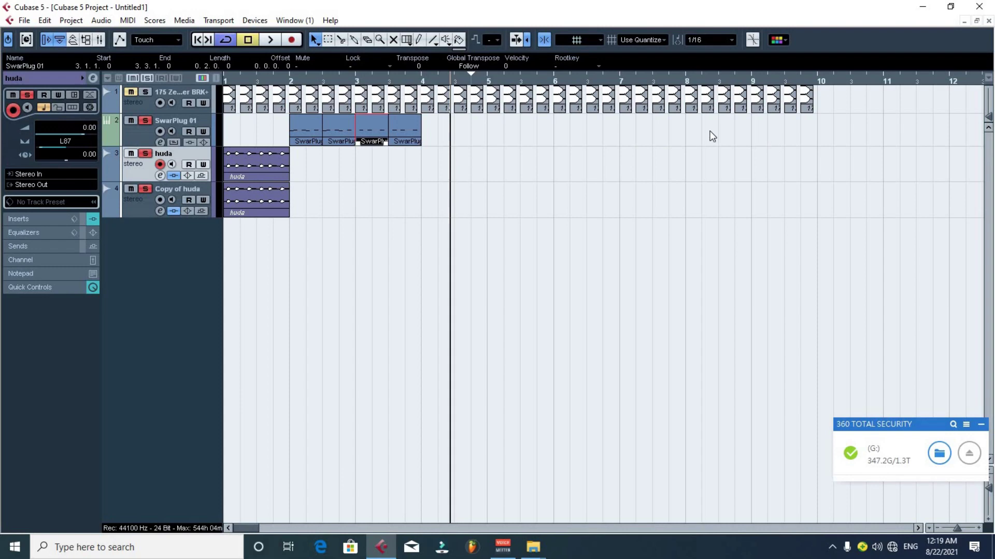
Return to the project start and add an instrument track that uses the Purity VST instrument.
key("Home")
key("g")
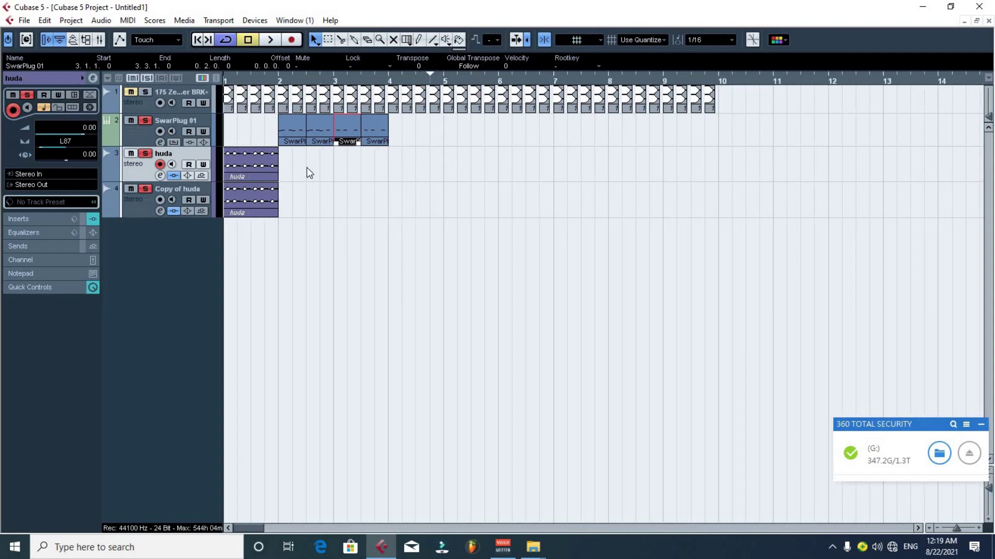
right_click(169, 257)
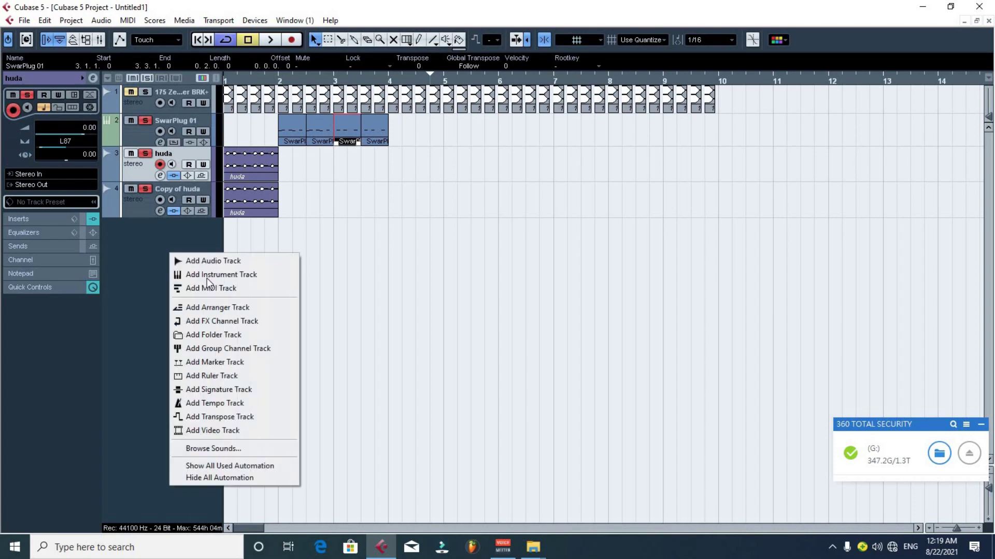
left_click(208, 274)
left_click(475, 282)
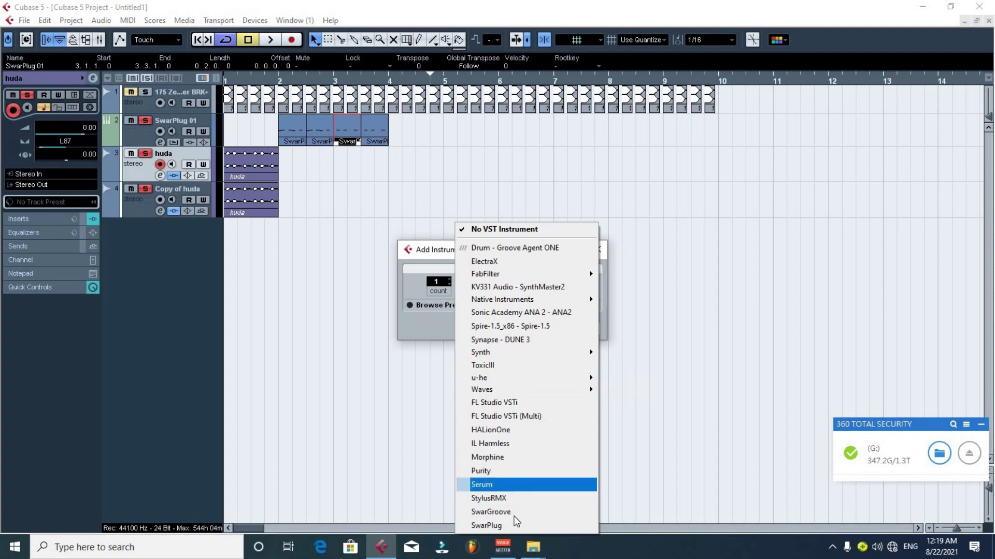
left_click(491, 471)
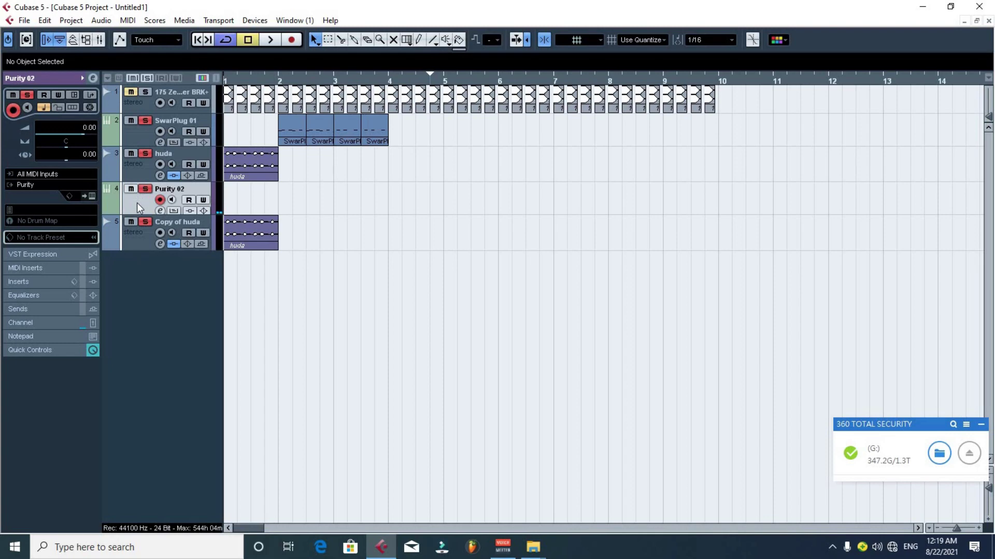
Load the Electric Kit preset from Purity's GM Rhythm category and close the instrument.
left_click(92, 197)
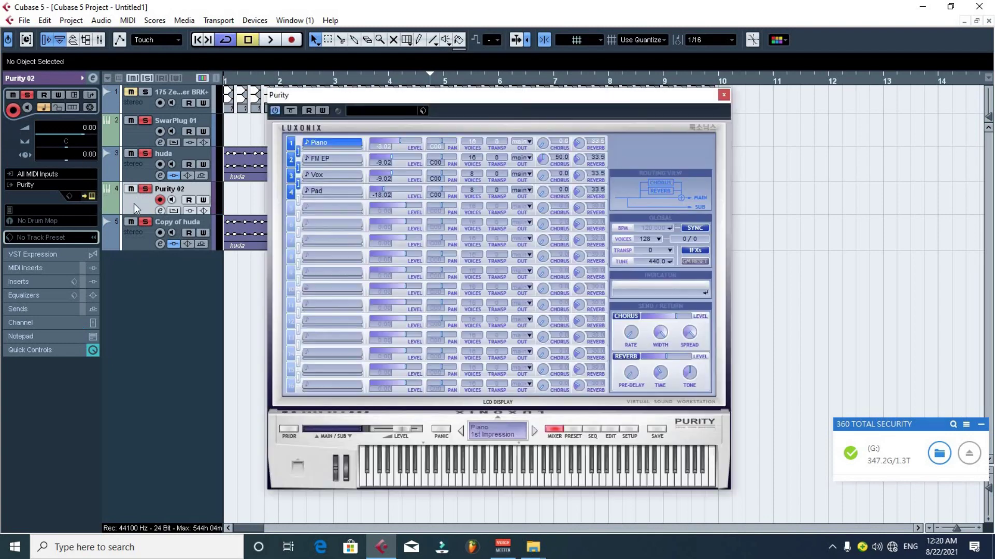
left_click(654, 203)
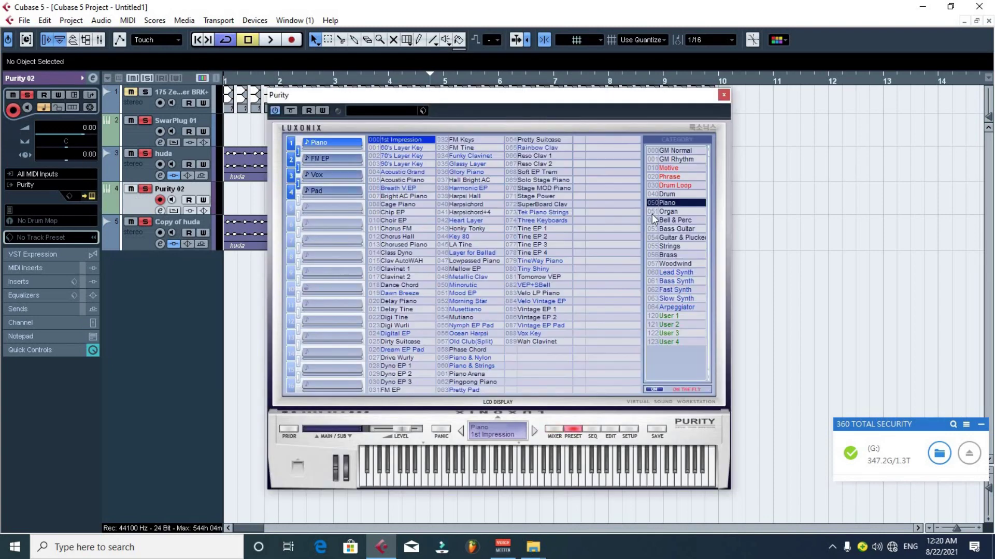
left_click(688, 159)
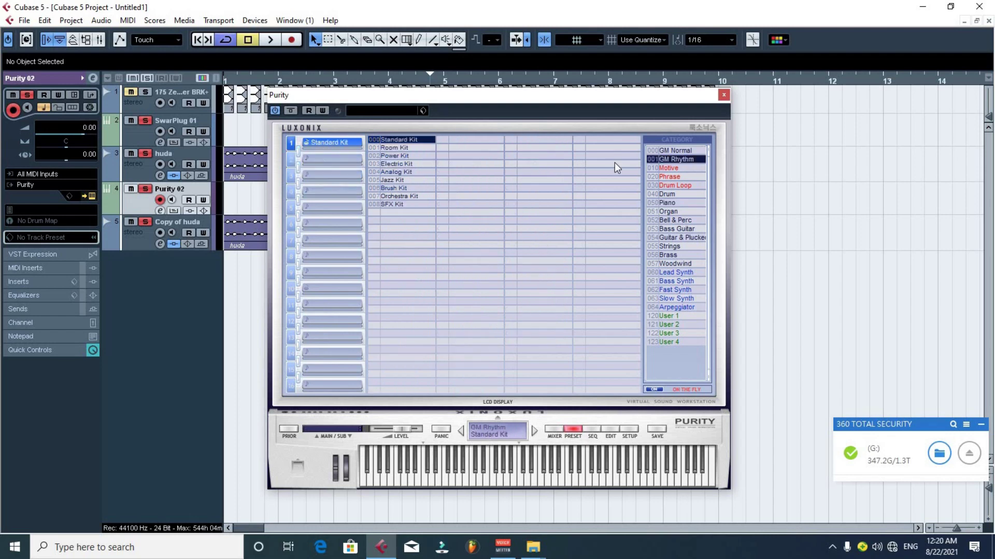
left_click(405, 163)
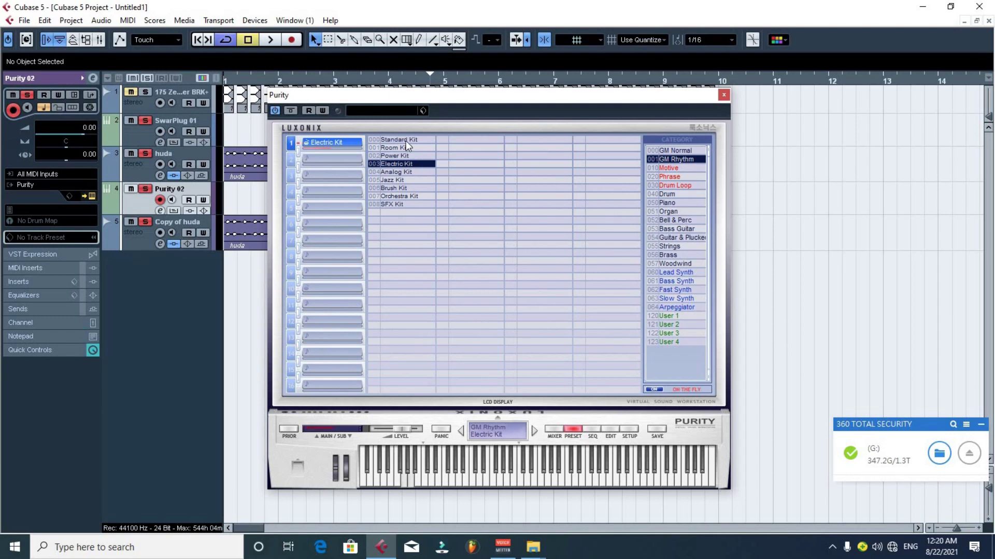
left_click(724, 94)
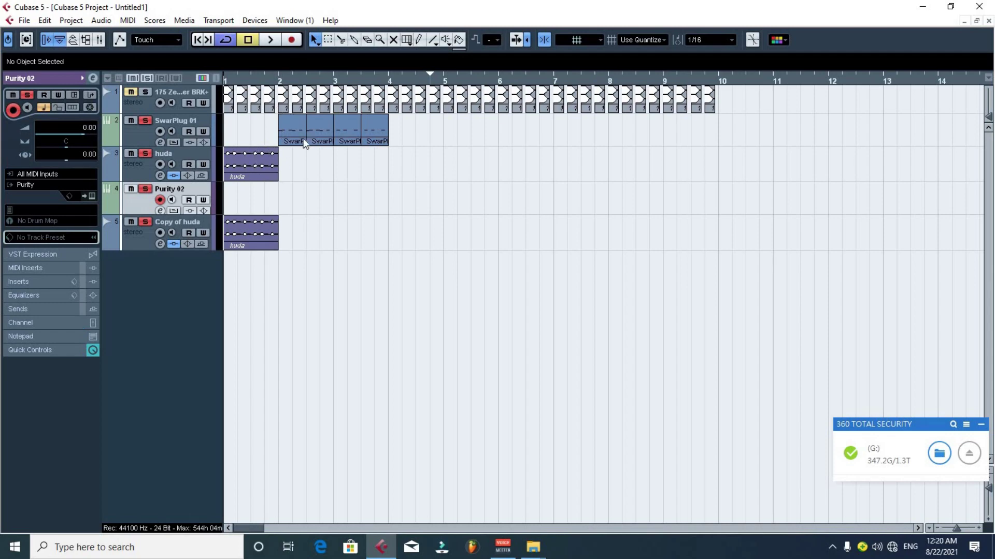
Create a one-bar Purity 02 part in bar 1, open it for editing, and place a 1/16 note on F0 at 1.1.2.
double_click(258, 167)
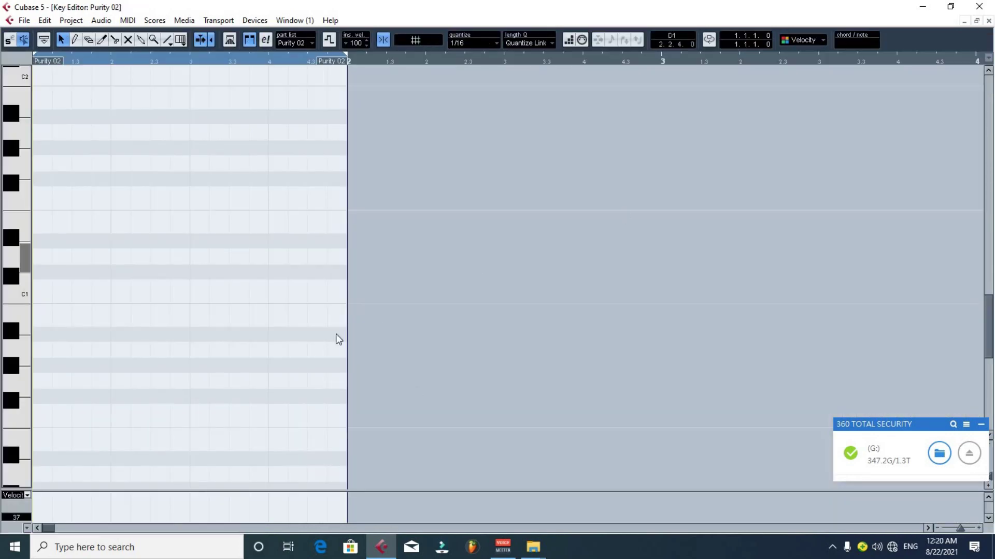
left_click(25, 414)
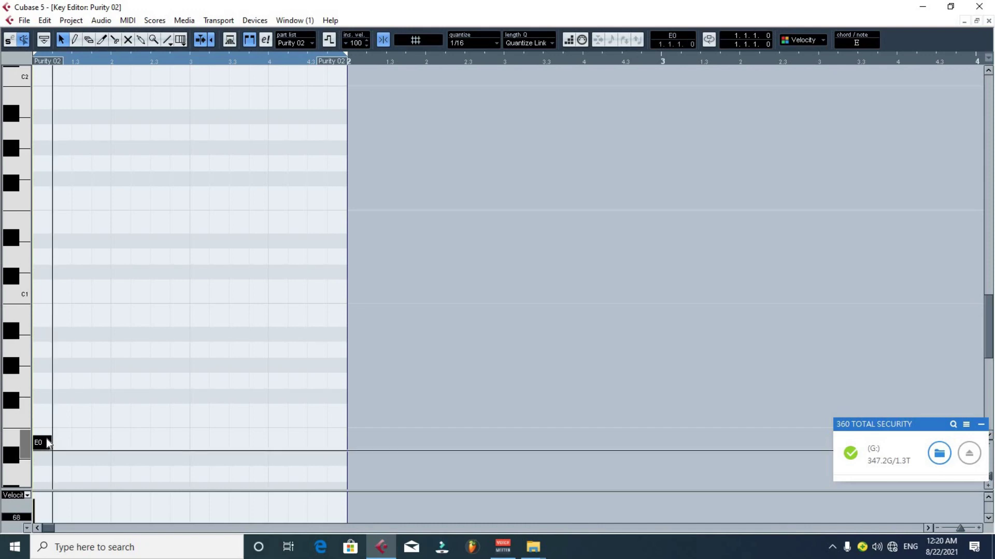
left_click_drag(46, 444, 47, 417)
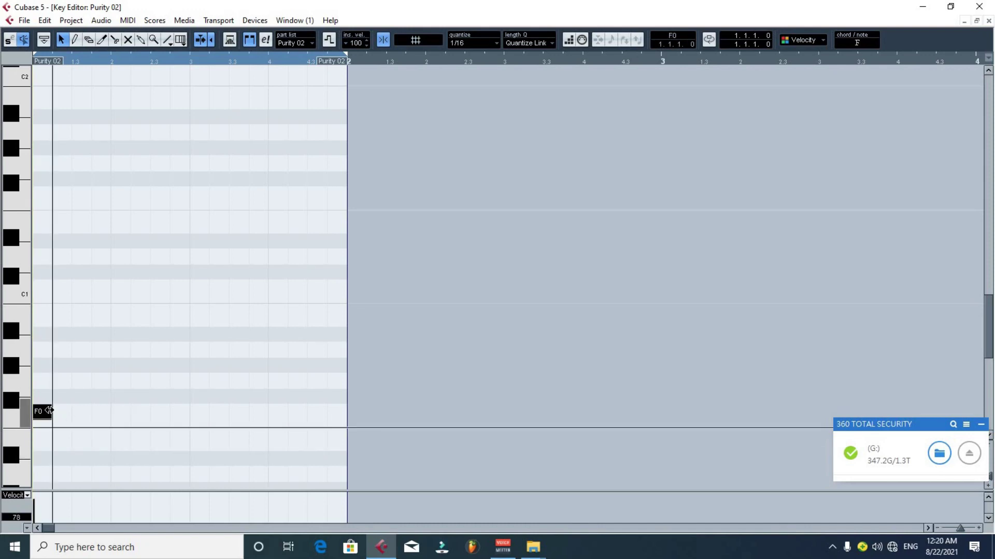
scroll(46, 424, "down", 2)
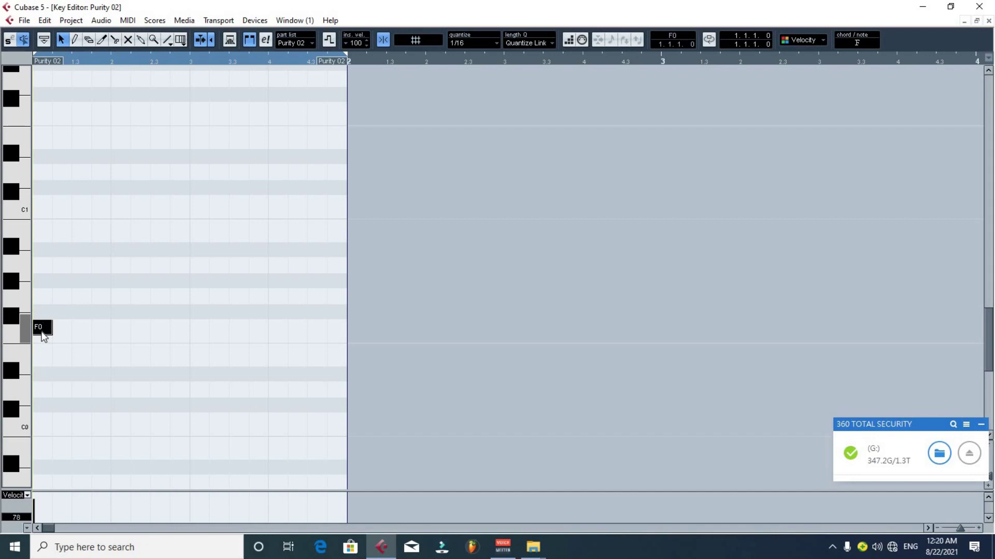
left_click_drag(42, 333, 61, 334)
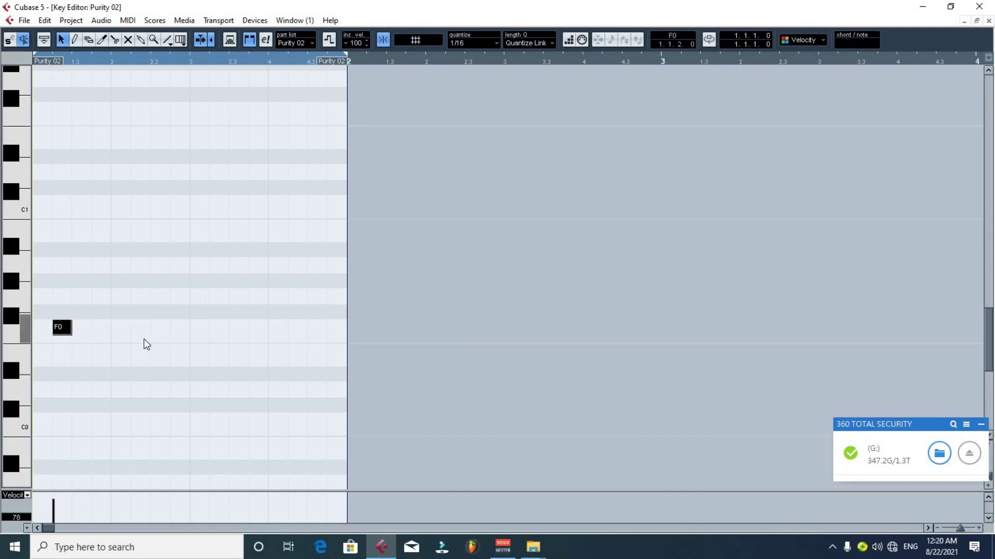
Close the note editor, delete the one-bar Purity 02 part from bar 1, and restore the full-size project view.
left_click(964, 20)
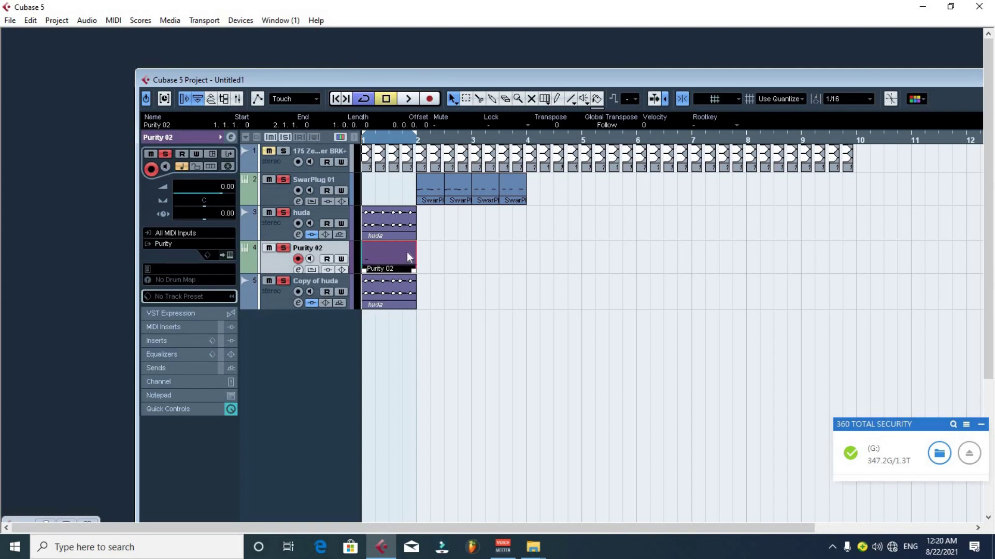
key("Delete")
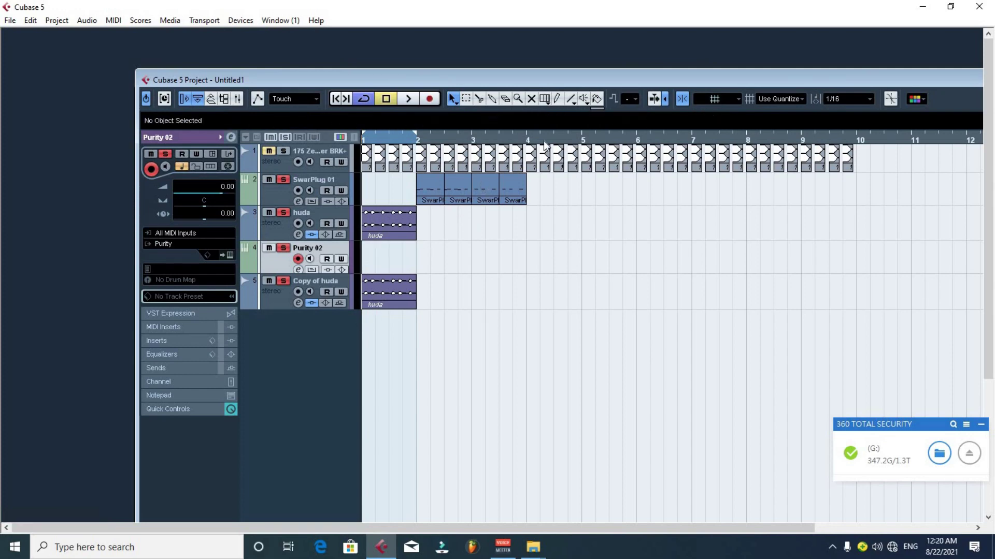
double_click(533, 79)
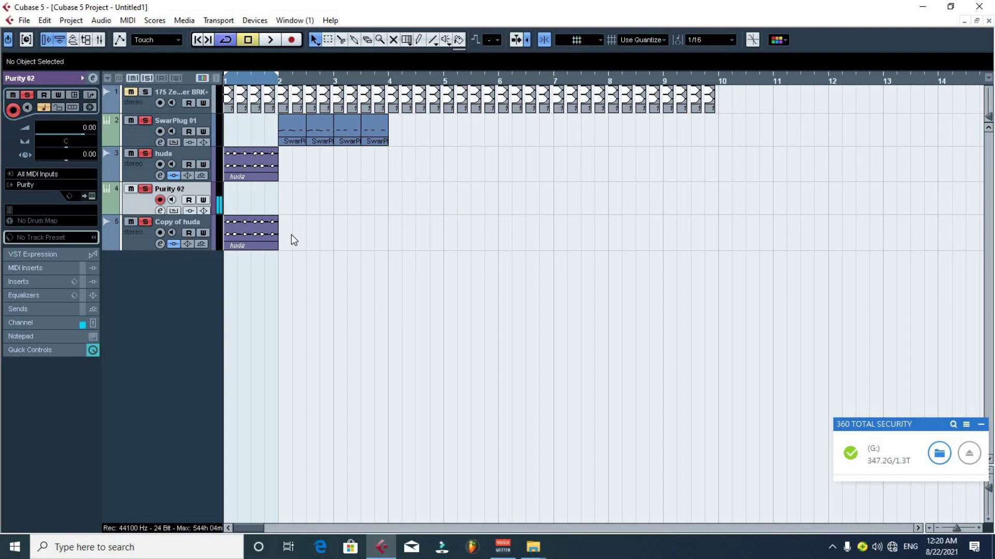
Play the arrangement from around bar 3 and again from bar 4 to listen to the combined rhythm.
left_click(350, 81)
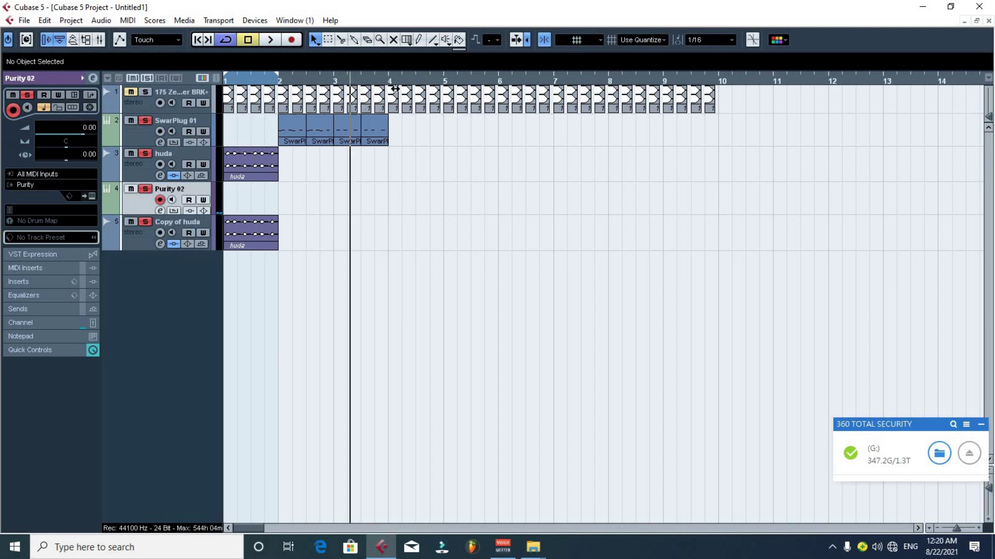
key("space")
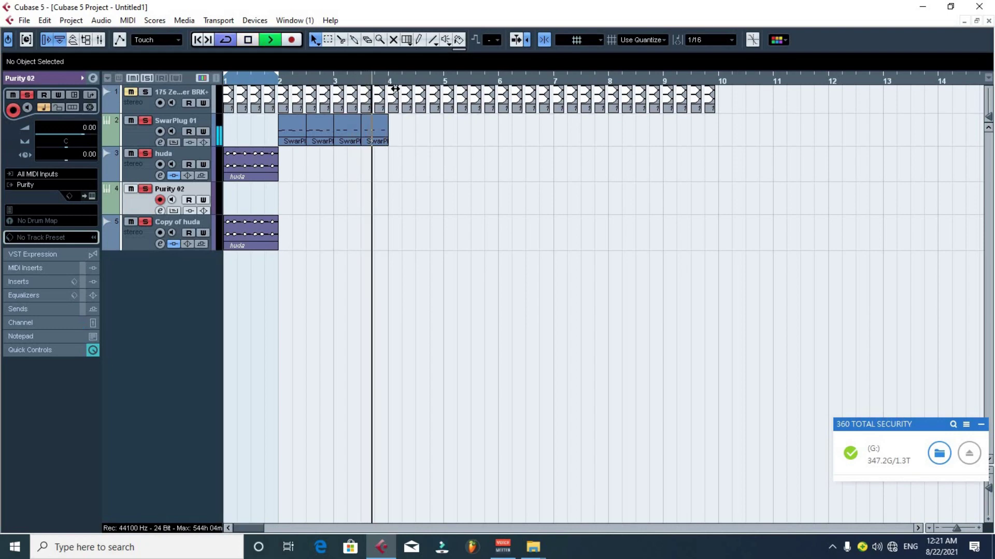
left_click(355, 80)
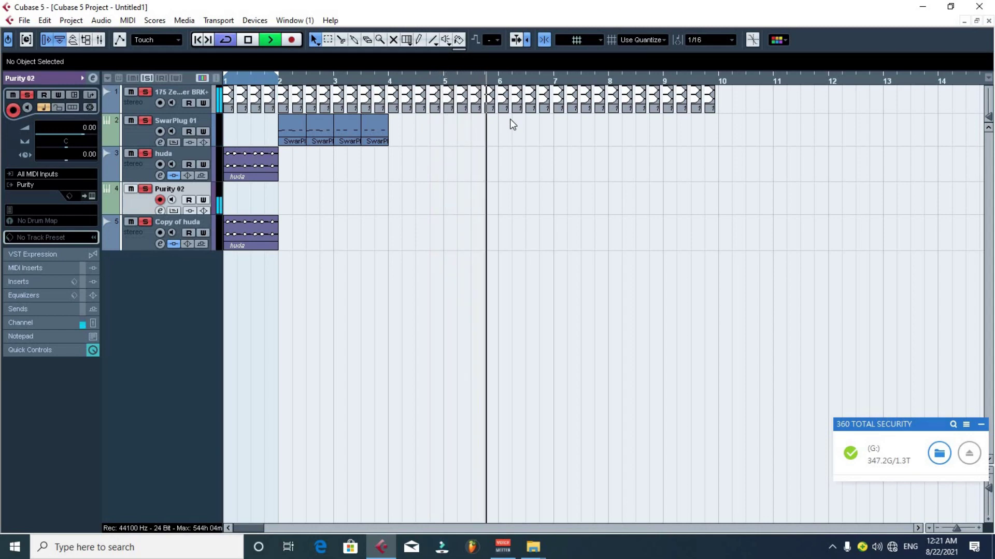
key("space")
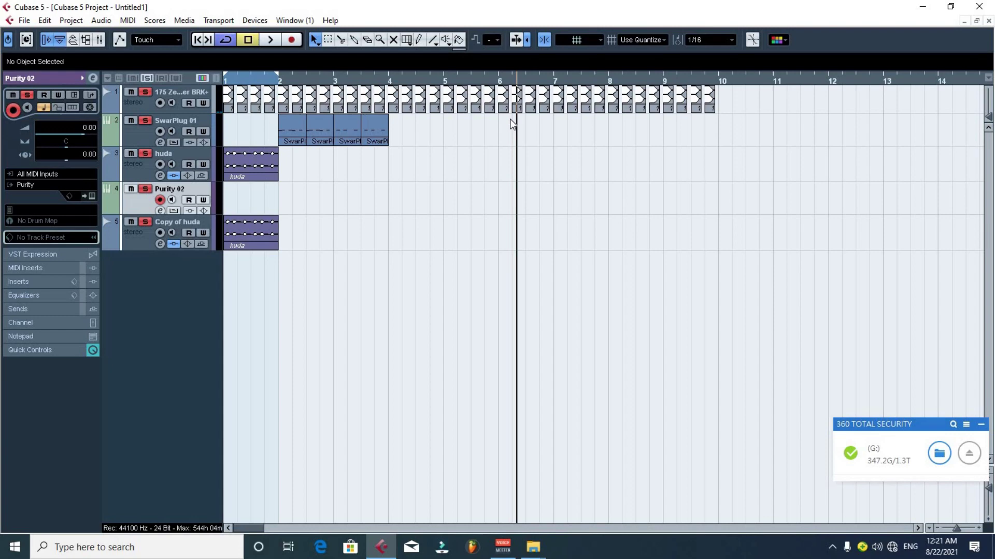
left_click(390, 81)
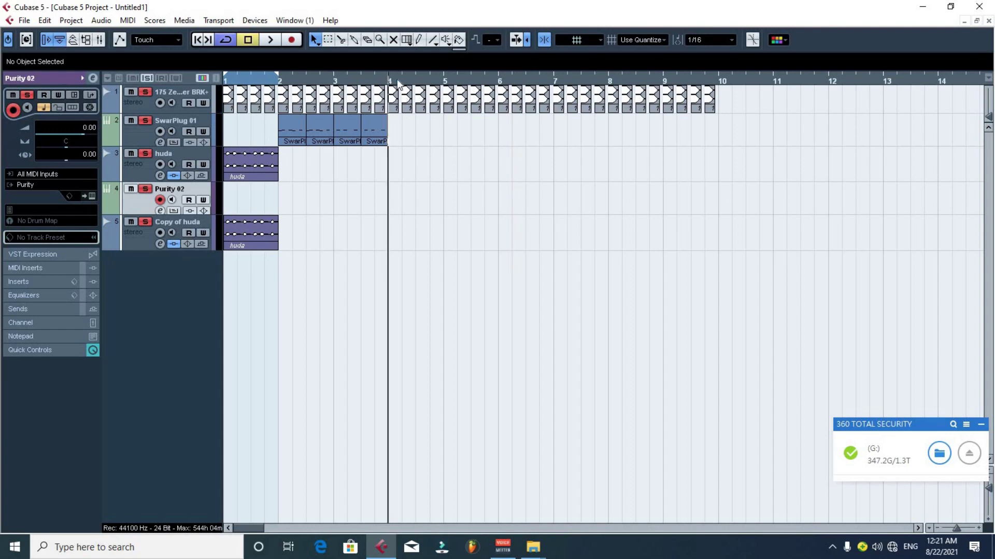
key("space")
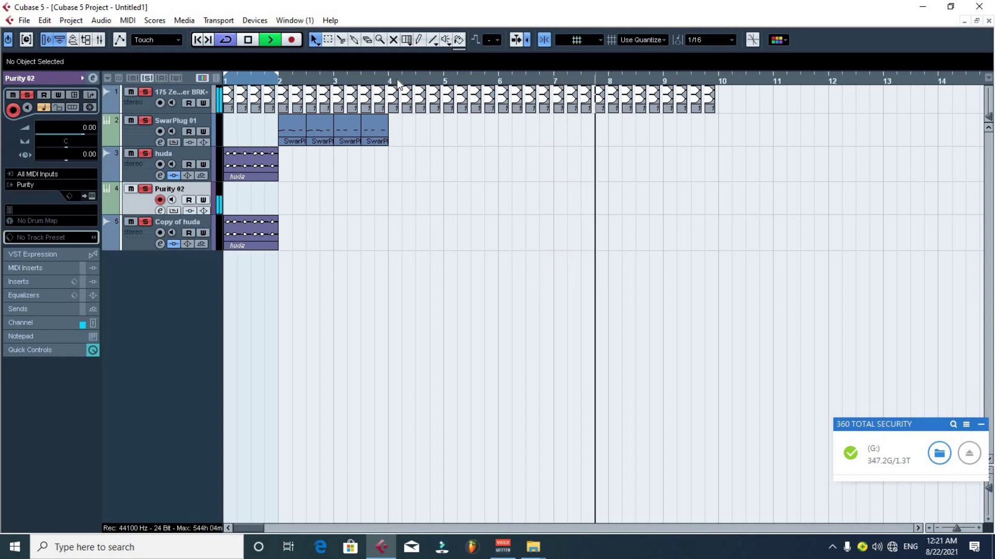
key("space")
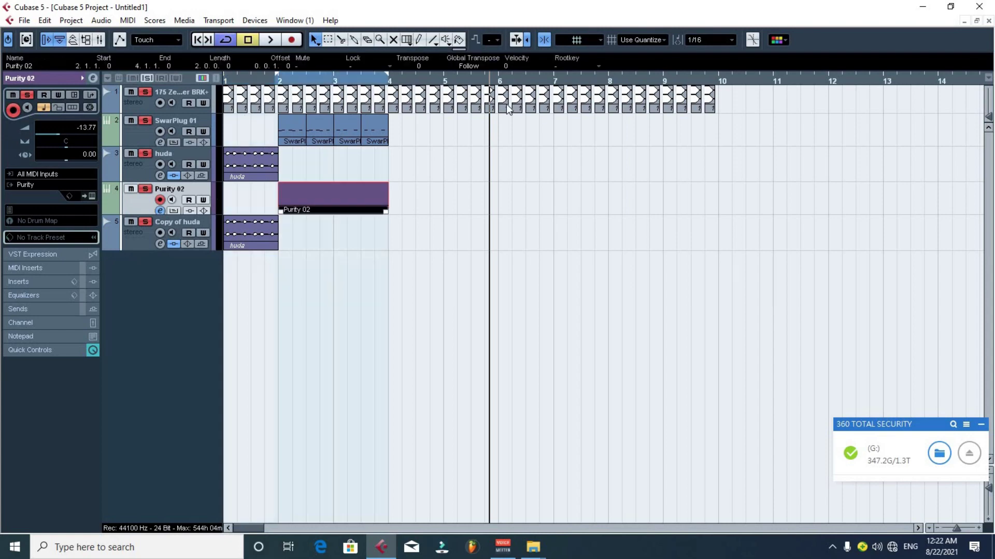
Open the two-bar Purity 02 part in bars 2 and 3 for note editing.
double_click(303, 199)
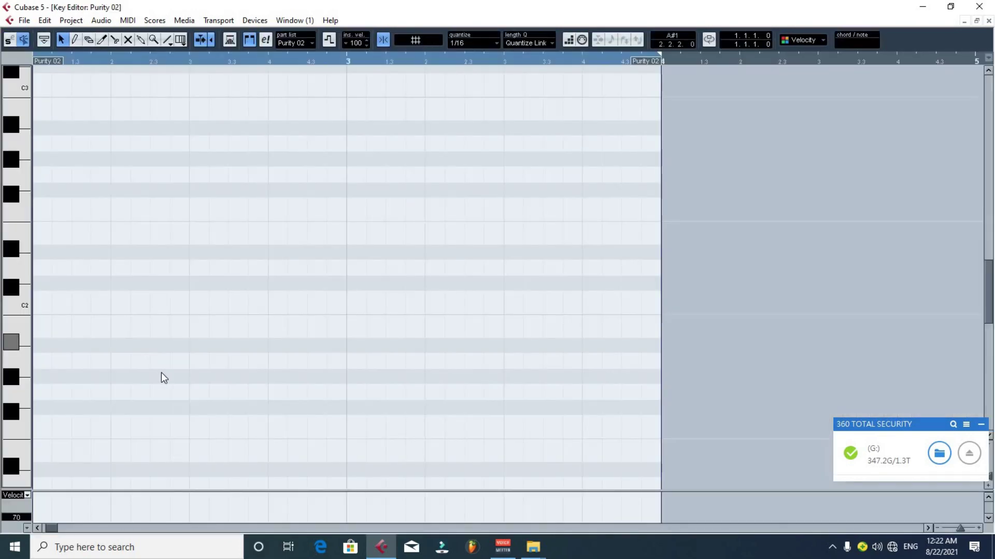
scroll(161, 368, "down", 5)
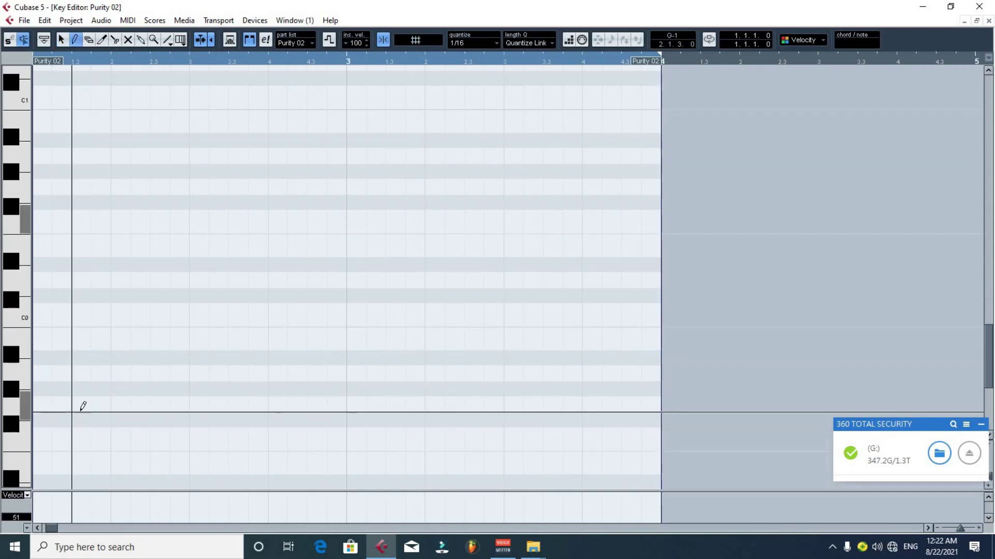
left_click(62, 404)
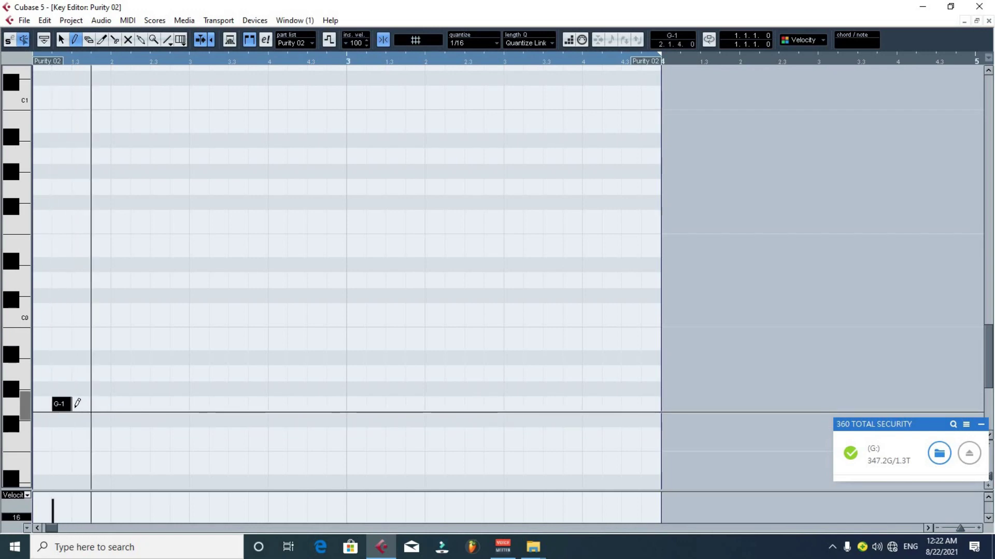
scroll(78, 322, "down", 3)
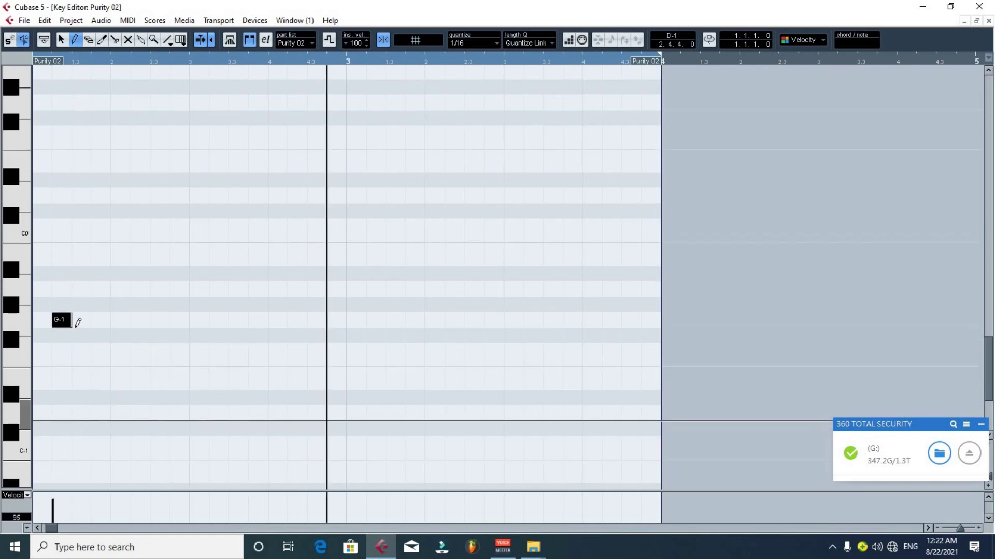
left_click(71, 318)
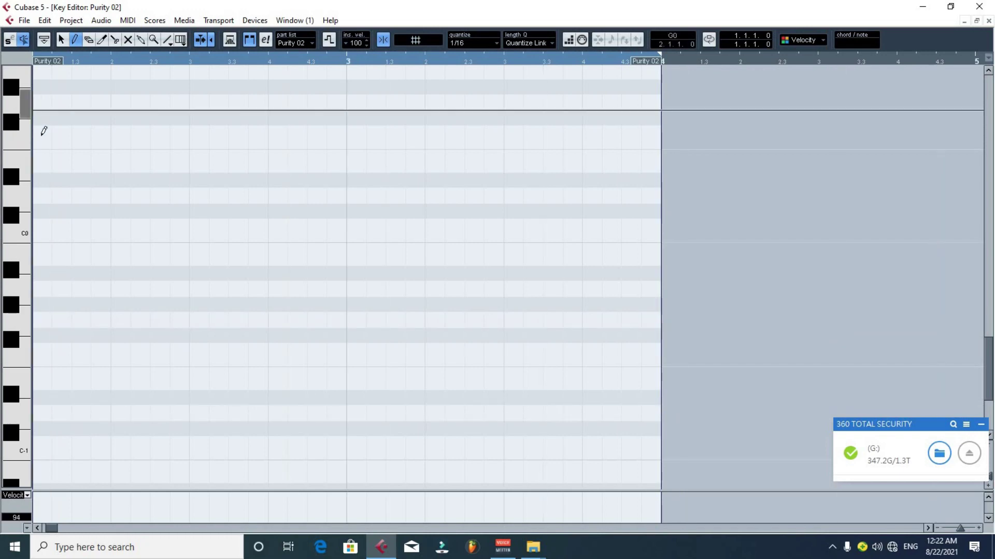
Place 1/16 notes on F0 at 2.1.2 and 2.1.4, and return to the full-size project view.
left_click(56, 133)
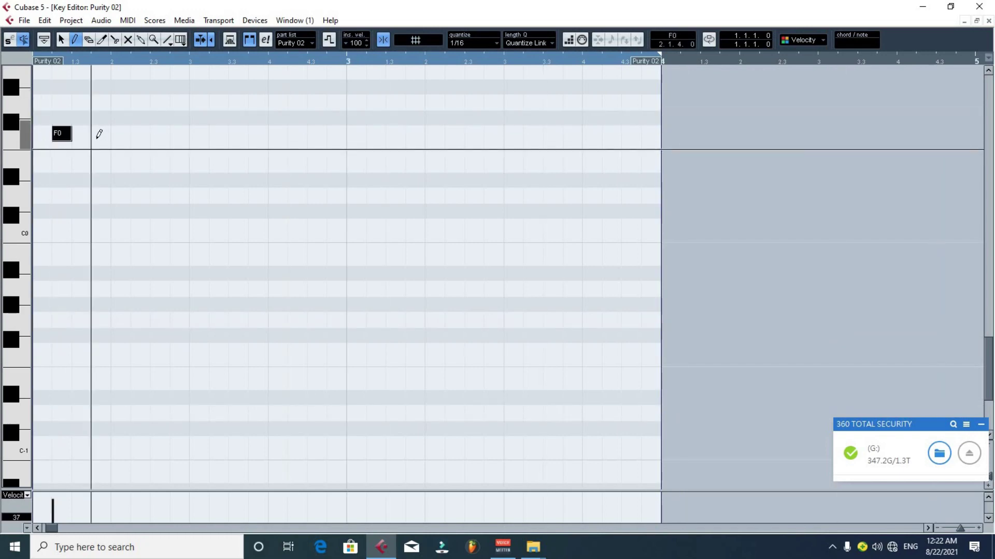
left_click(96, 134)
scroll(218, 228, "up", 3)
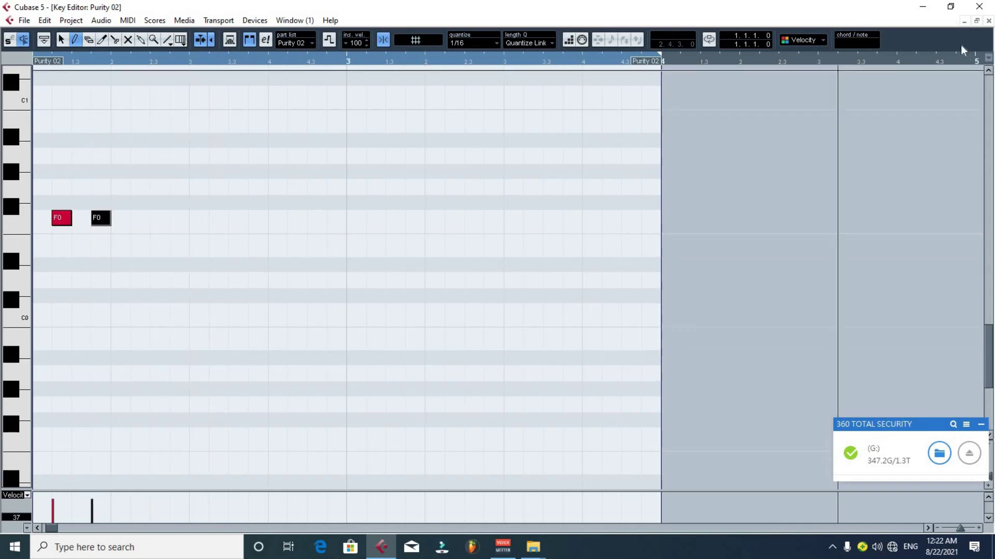
left_click(964, 21)
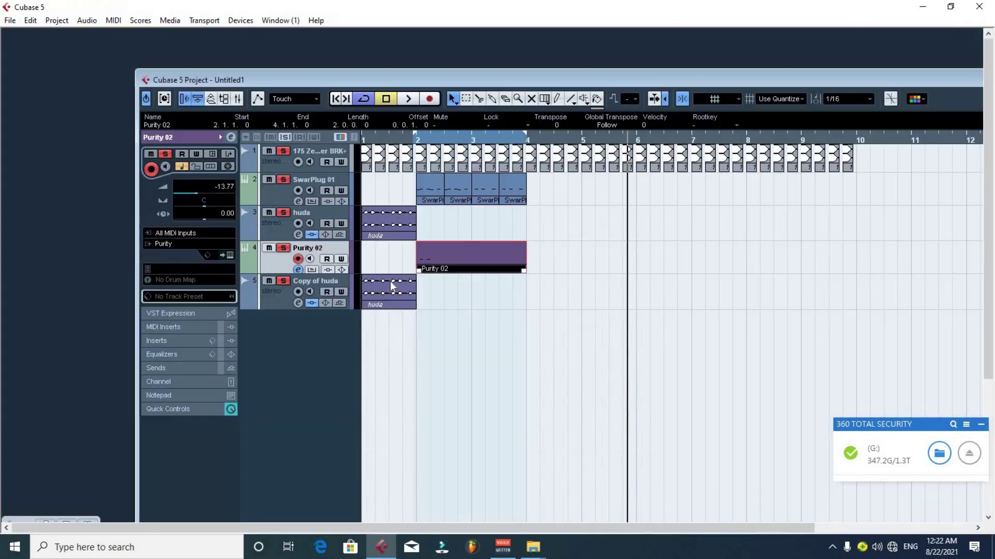
double_click(433, 83)
left_click(323, 227)
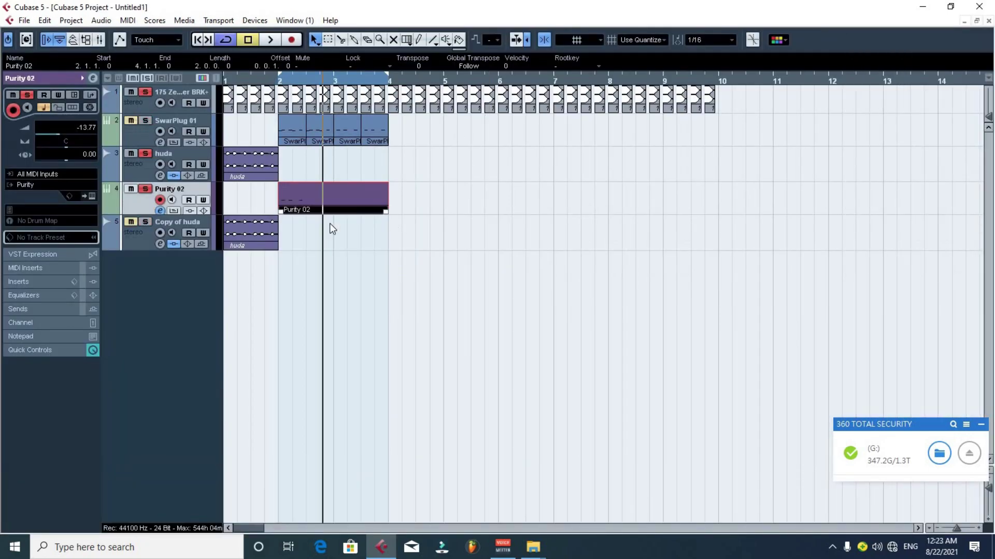
Move the Purity 02 part to 1.1.1 and set the locator range to cover only bar 1.
left_click_drag(318, 199, 251, 197)
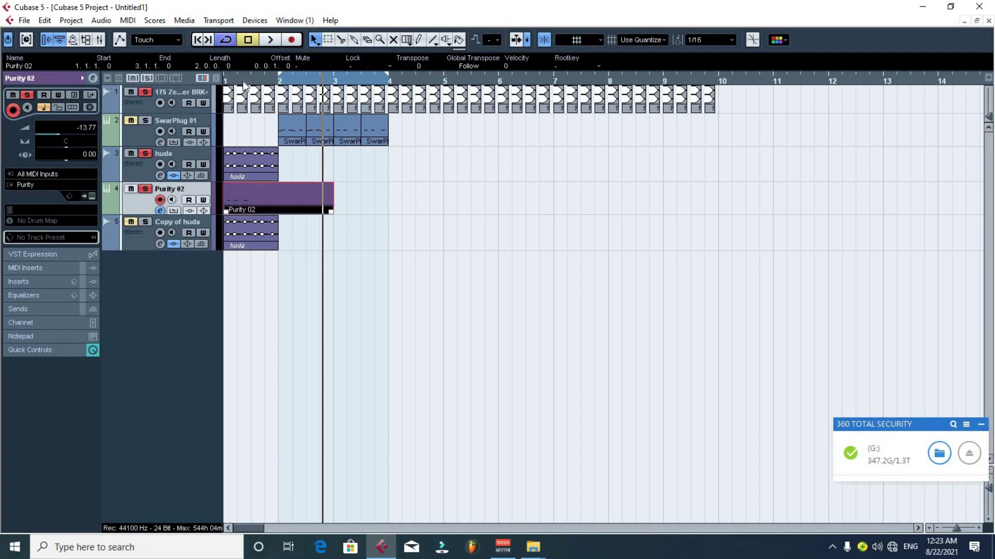
left_click(245, 82)
left_click_drag(280, 75, 225, 75)
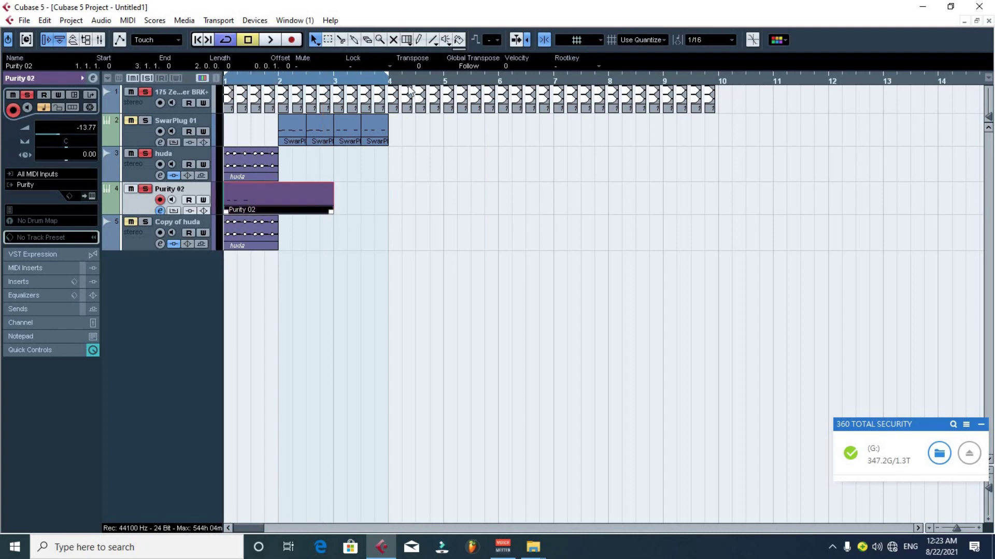
left_click_drag(389, 81, 278, 83)
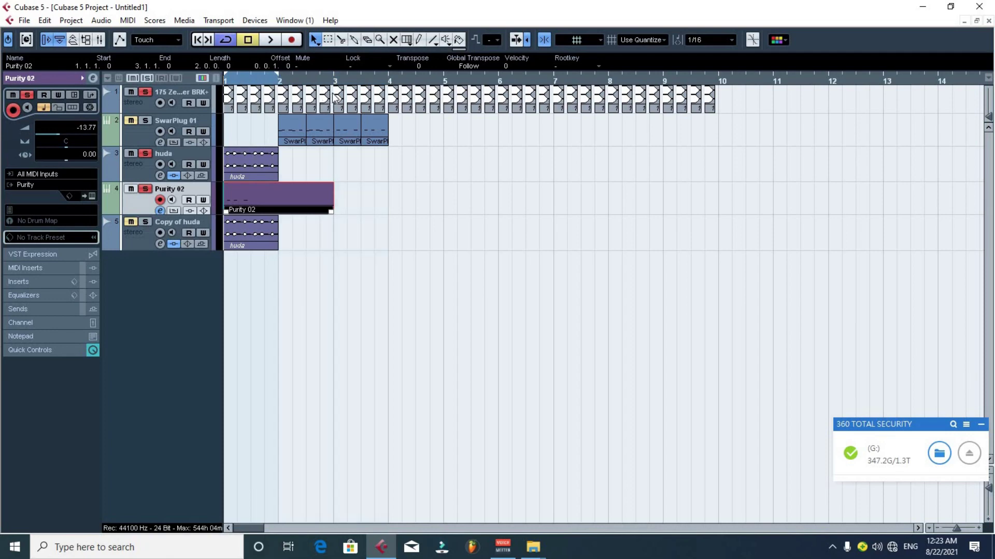
Cut the Purity 02 part down to the half bar ending at 1.3.1 and duplicate it to fill bar 1.
key("h")
key("h")
key("h")
key("h")
key("h")
key("h")
key("h")
key("h")
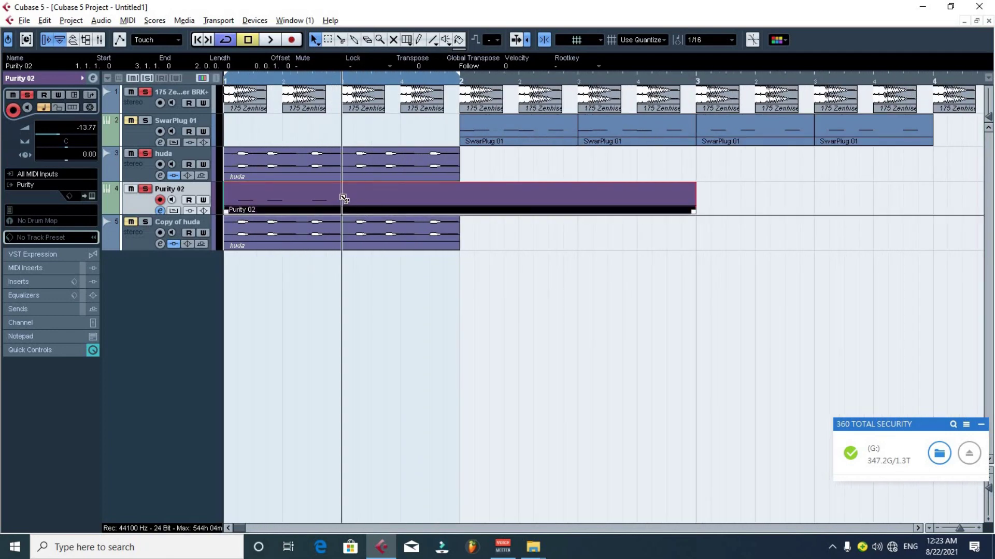
left_click(342, 202, "alt")
key("Delete")
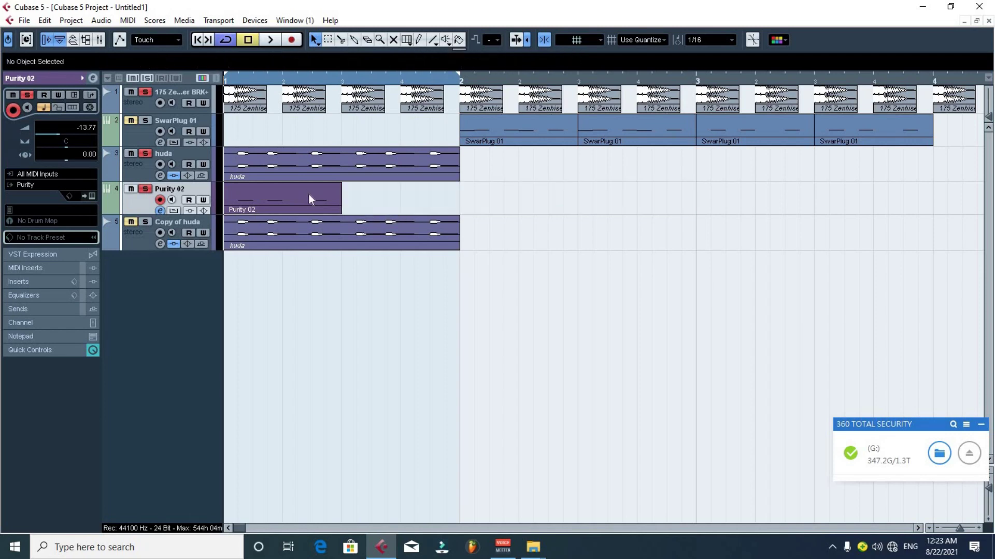
left_click(309, 194)
key("ctrl+d")
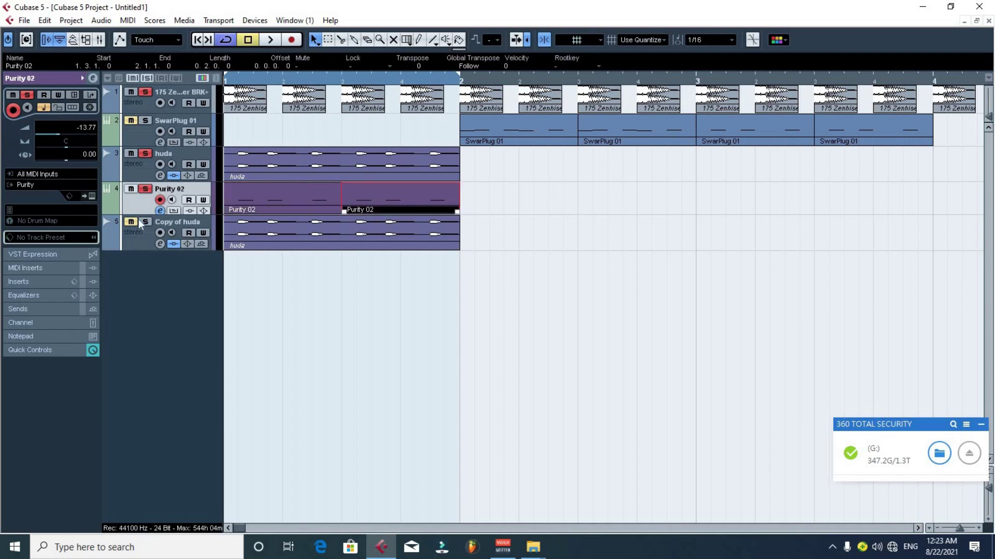
Open the huda track's channel settings and remove its ModDelay insert effect.
left_click(160, 175)
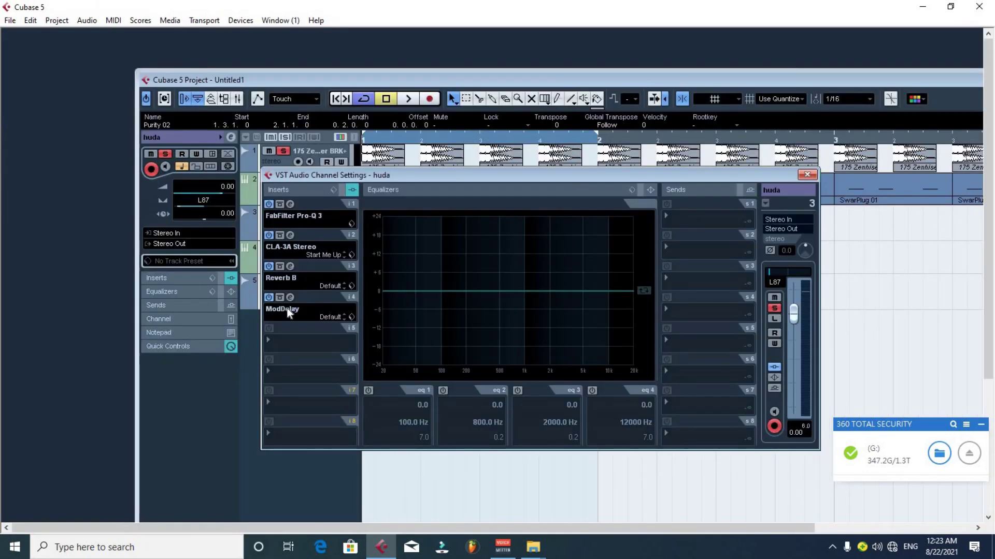
left_click(287, 308)
left_click(472, 325)
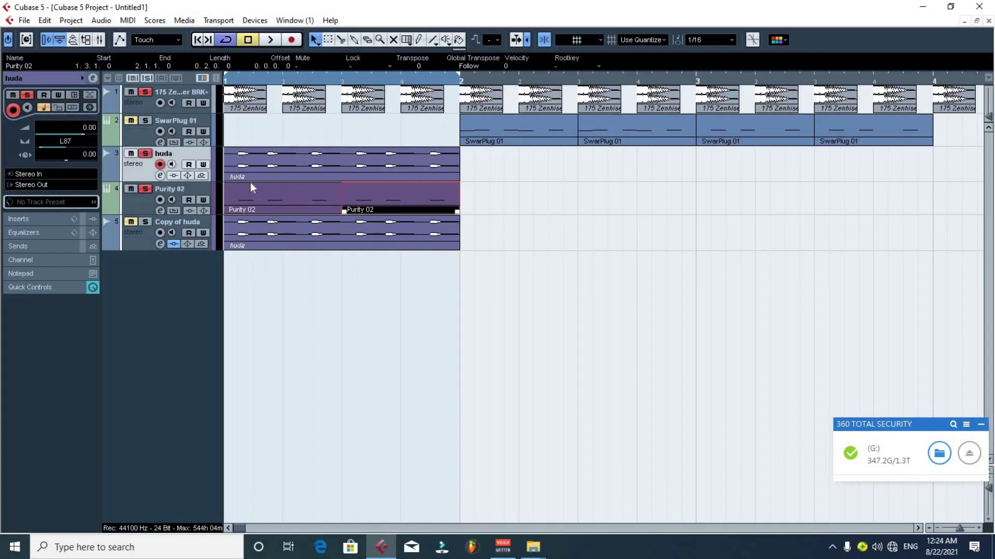
Play the bar 1 loop and compare it with the Purity 02 track muted and unmuted.
key("space")
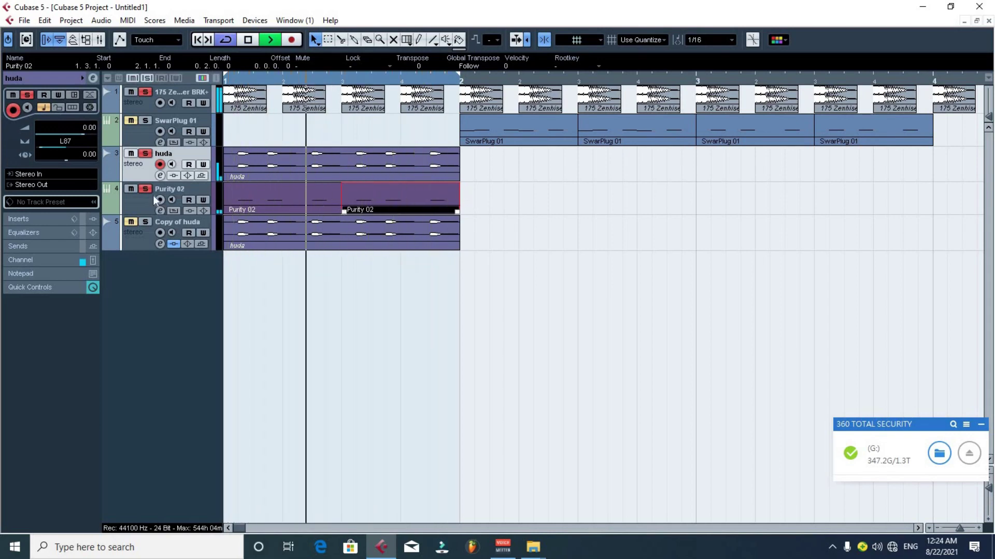
key("space")
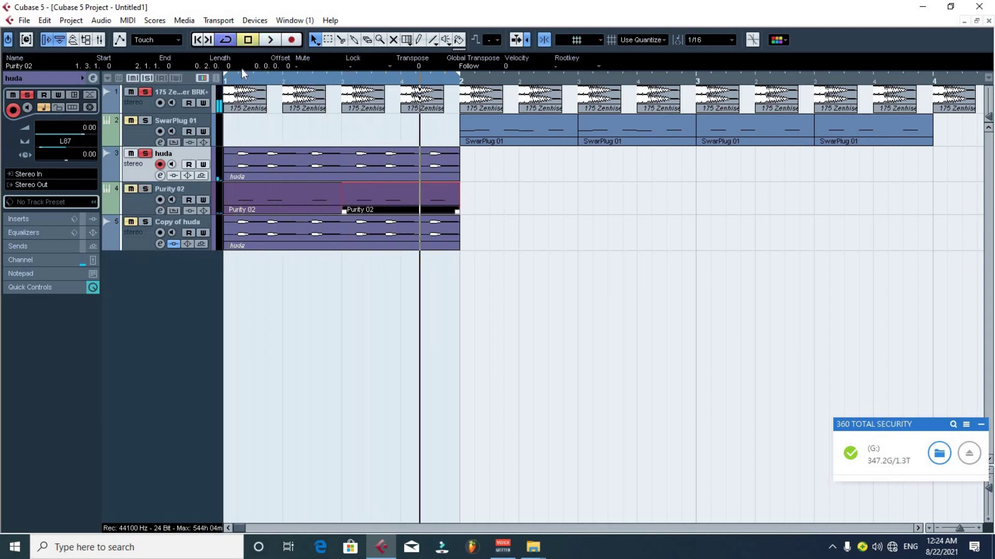
key("space")
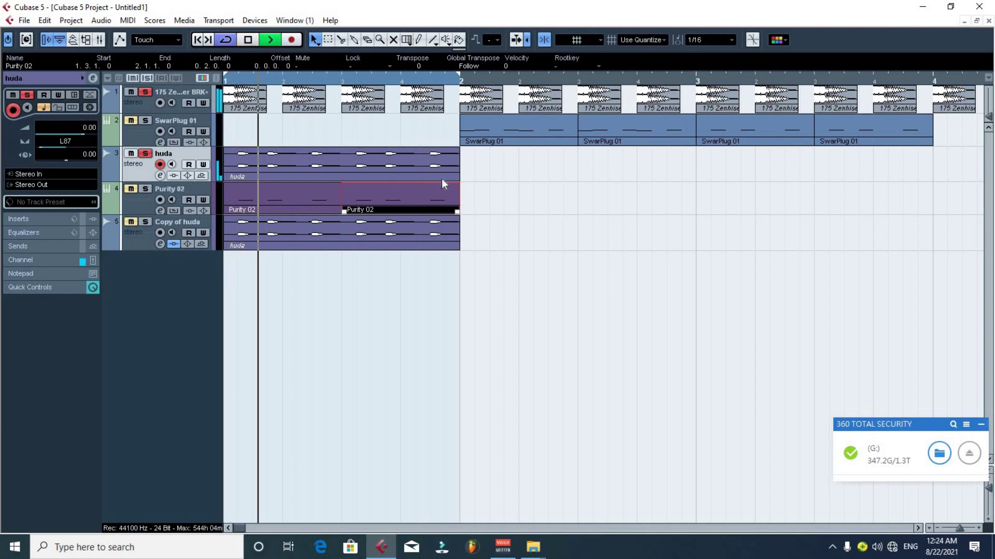
left_click(145, 190)
left_click(142, 203)
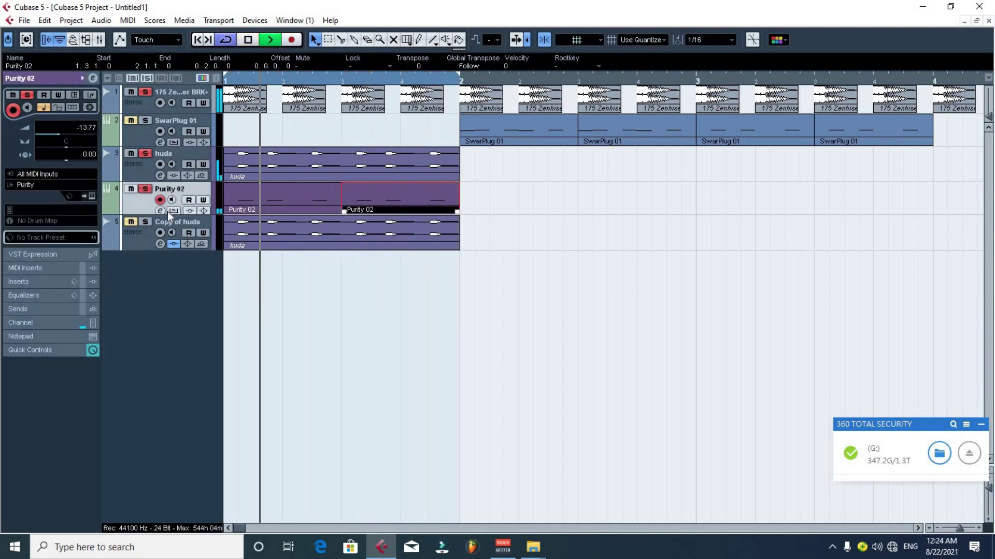
Raise the Purity 02 channel's volume to -7.15 dB and return to the full-size project view.
left_click(161, 210)
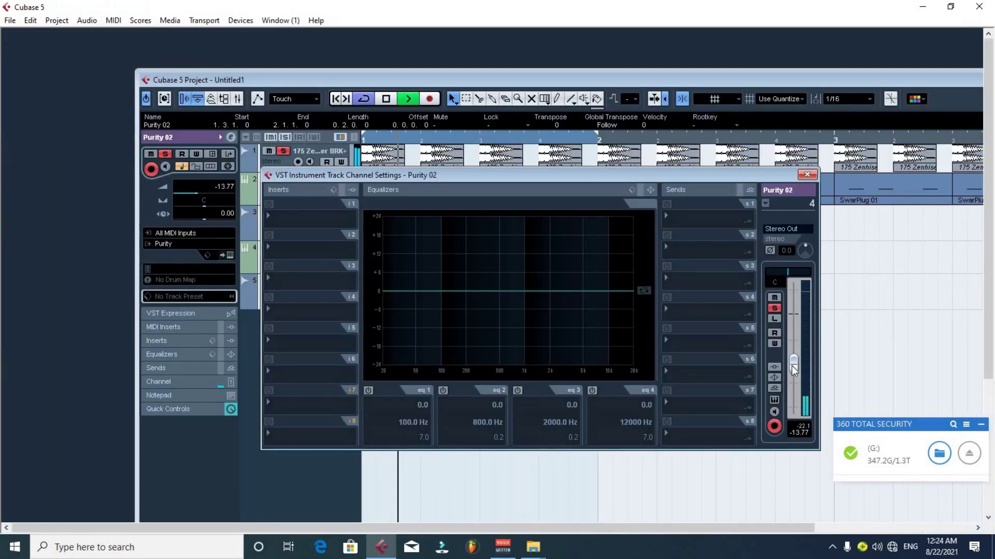
double_click(738, 81)
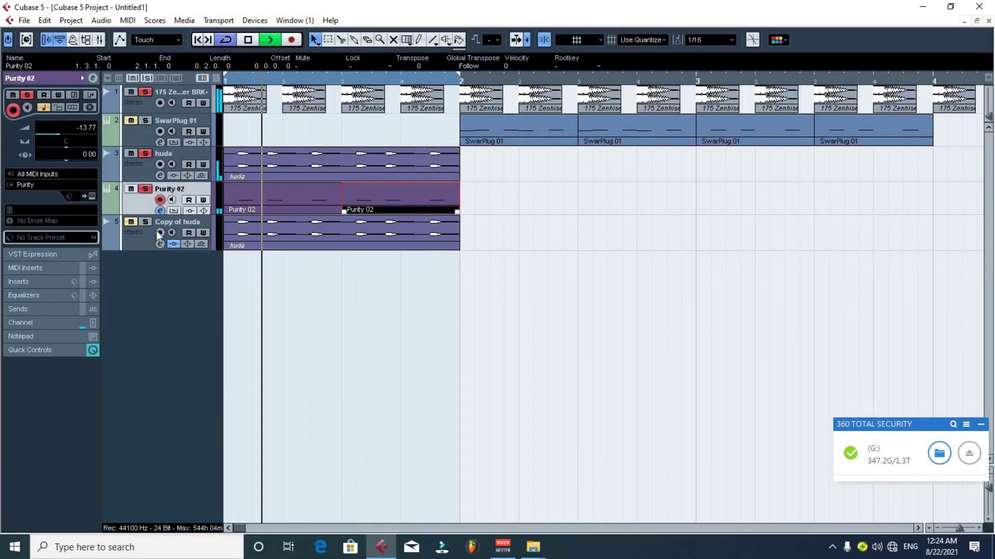
left_click(157, 207)
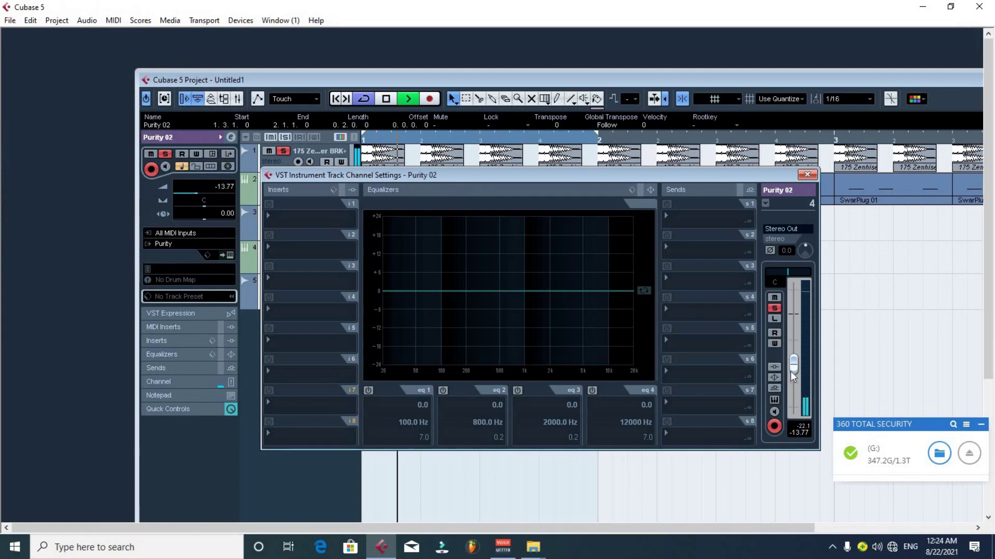
mouse_move(797, 368)
left_mouse_down()
mouse_move(795, 319)
mouse_move(798, 352)
left_mouse_up()
double_click(757, 77)
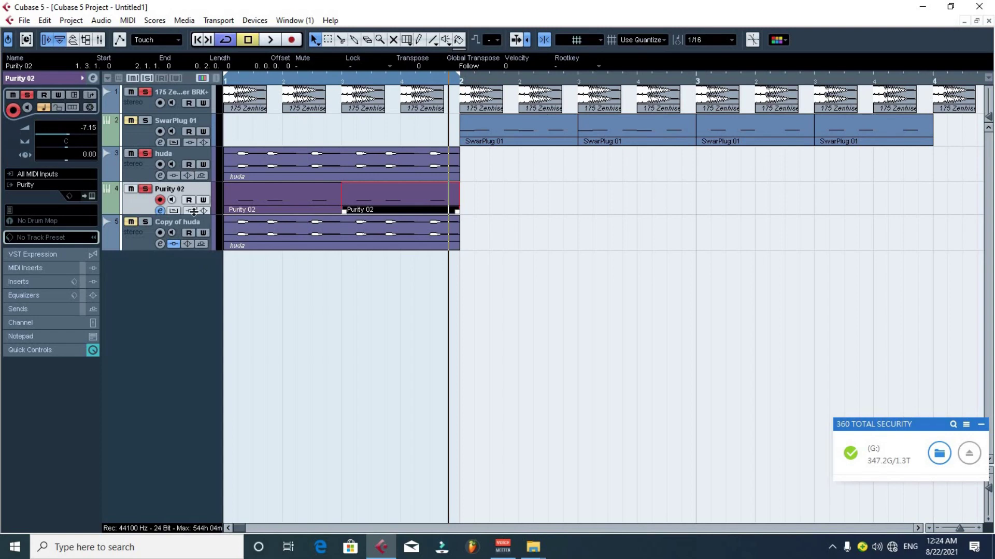
Select the huda track.
left_click(141, 175)
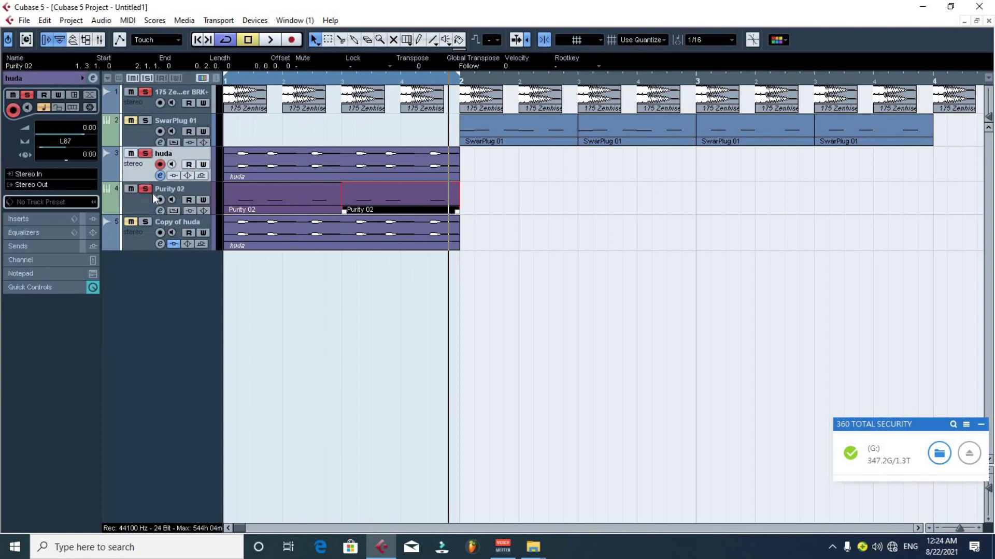